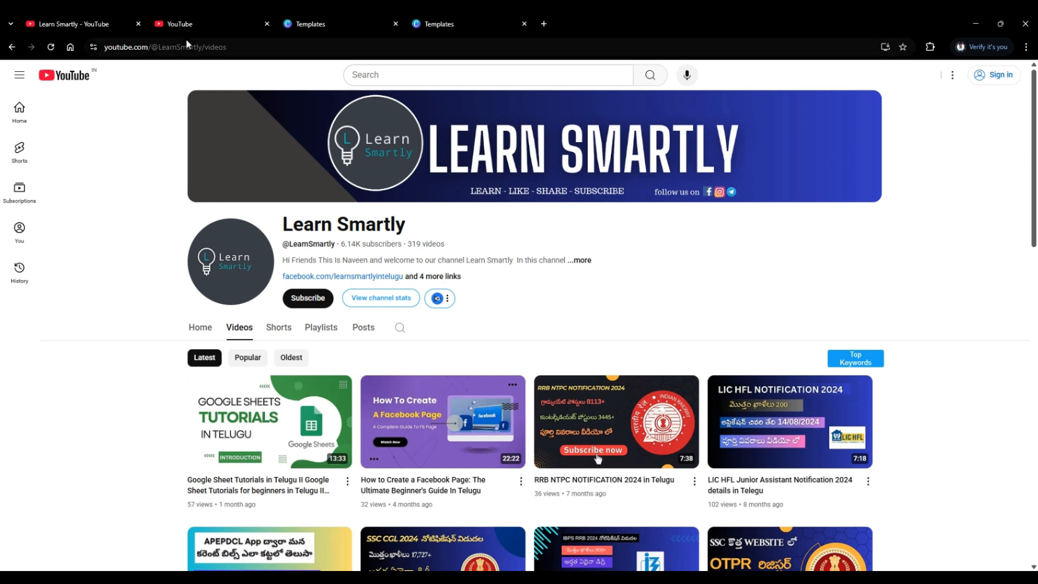
Open the channel creation form for the signed-in YouTube account and check its name and handle fields.
click(187, 29)
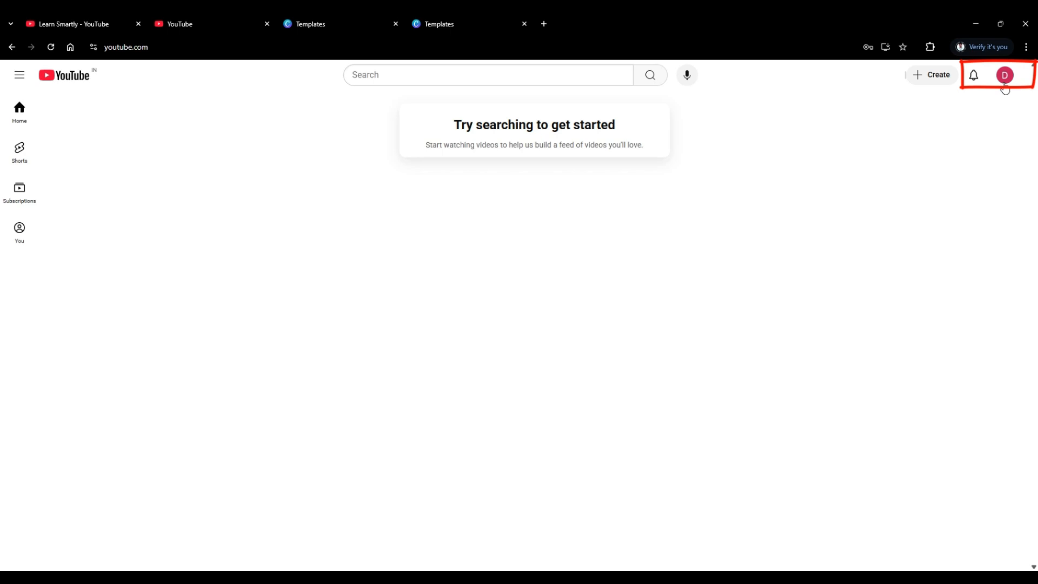
click(1004, 86)
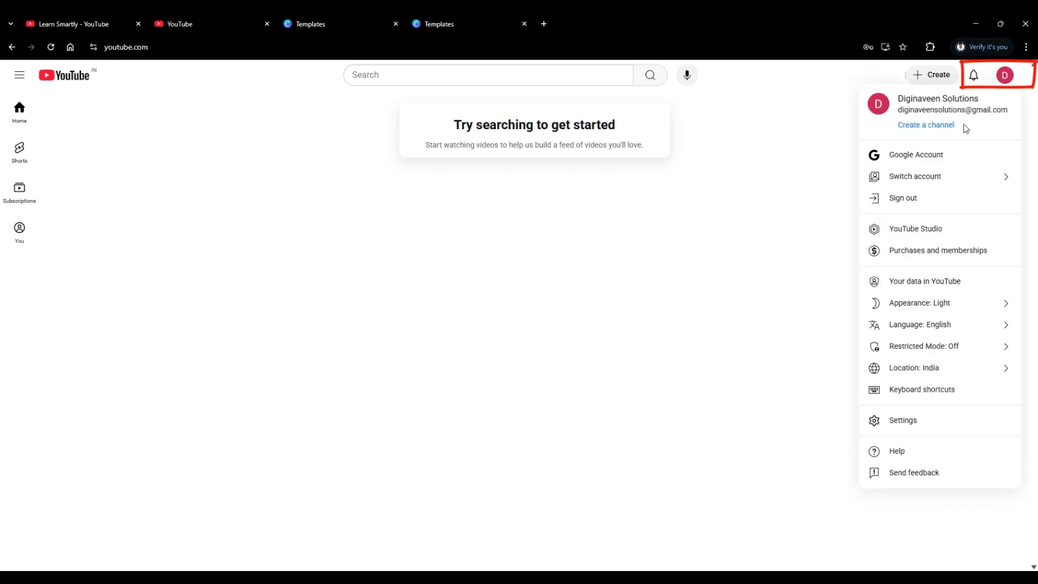
click(927, 126)
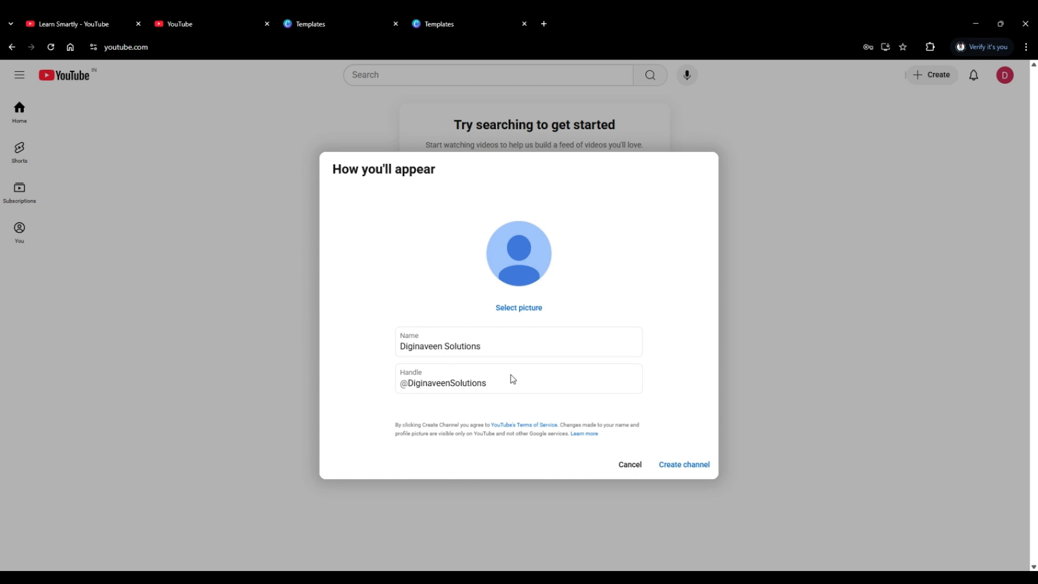
click(496, 351)
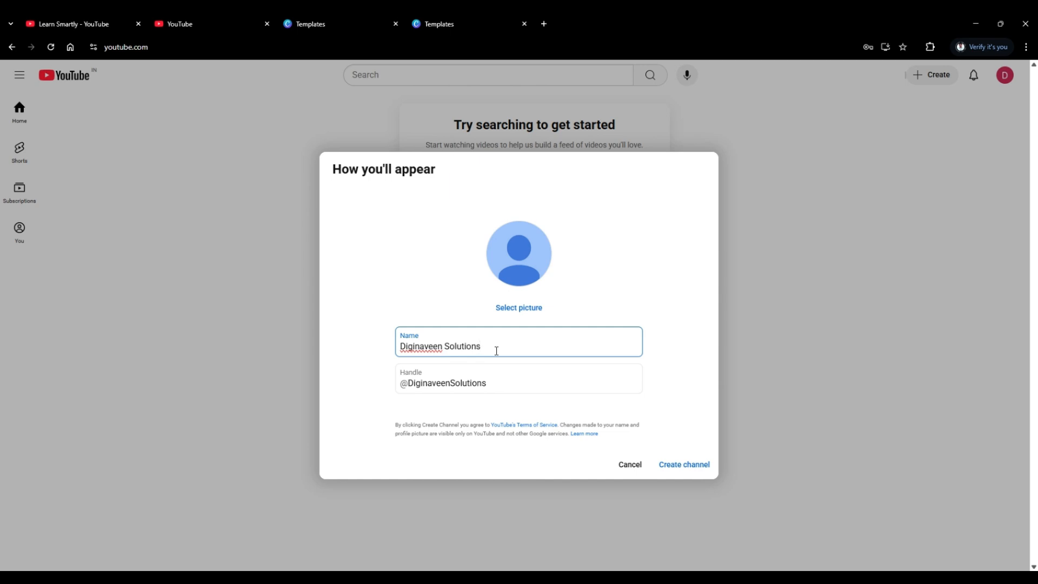
click(495, 383)
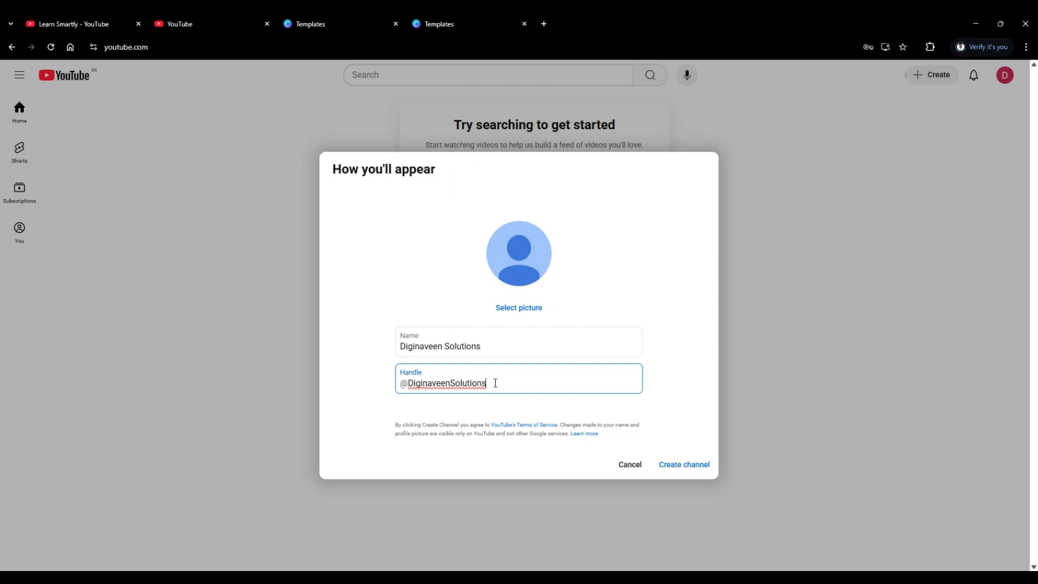
click(485, 346)
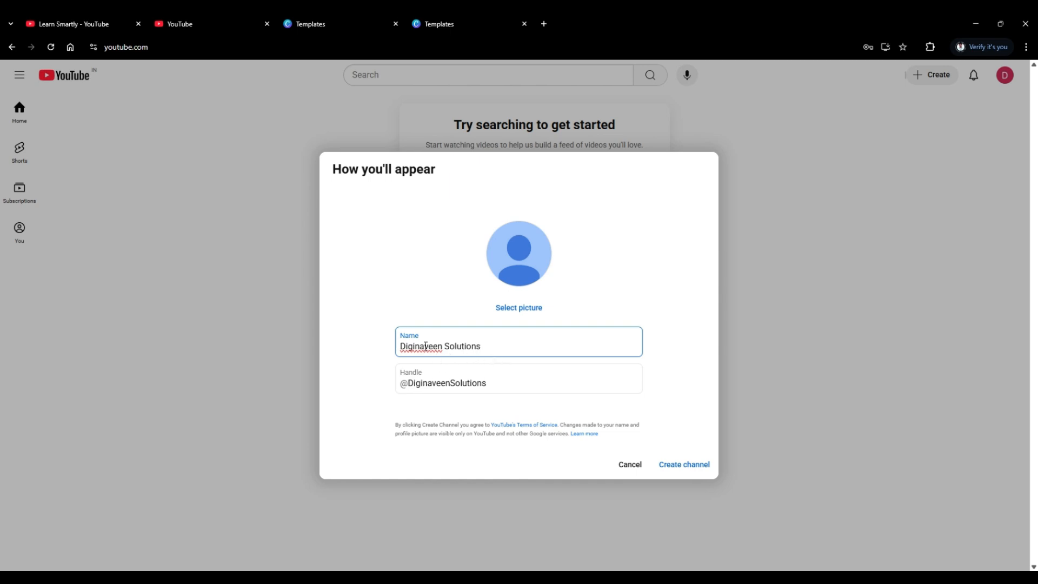
Examine the Learn Smartly channel's uploaded videos to see what kind of content matches its name.
click(79, 23)
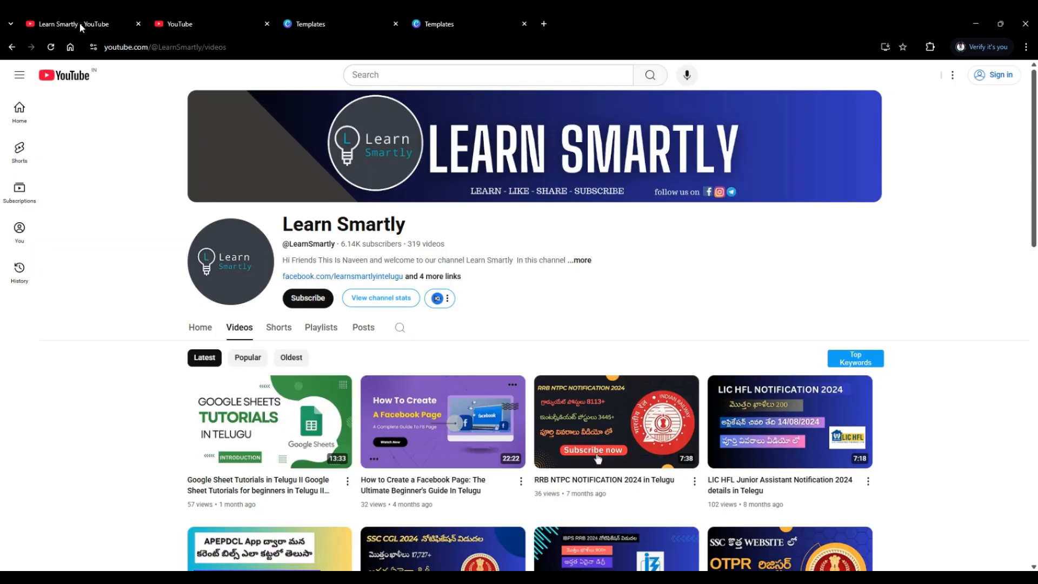
scroll(292, 281, down, 4)
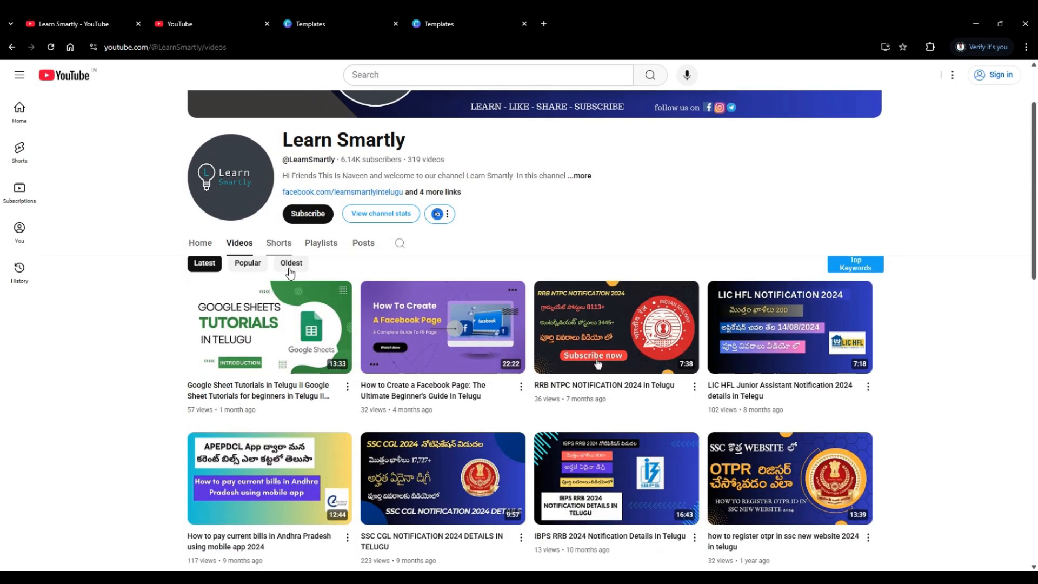
scroll(290, 272, down, 5)
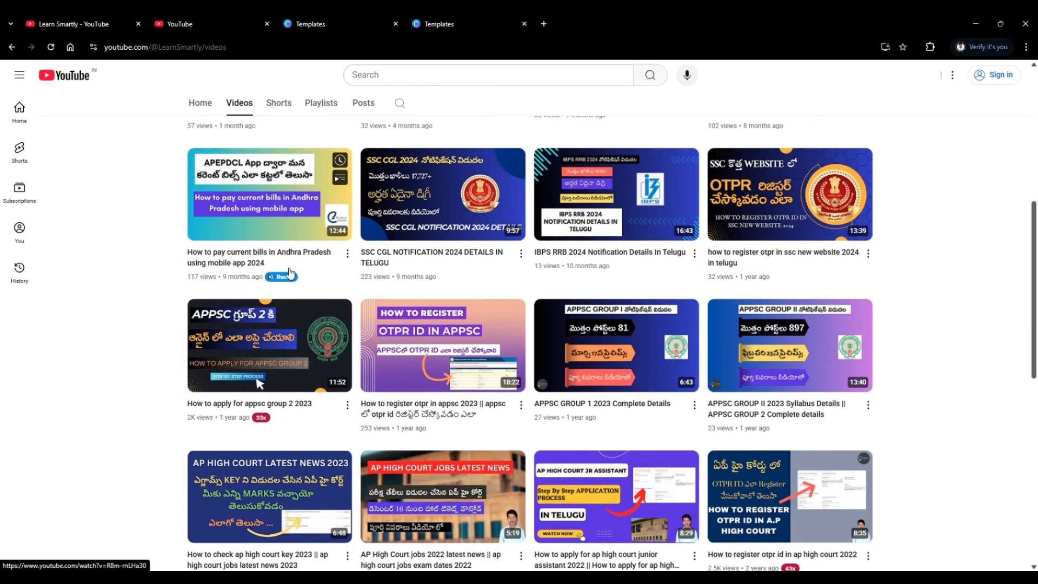
scroll(290, 273, down, 1)
scroll(251, 310, up, 1)
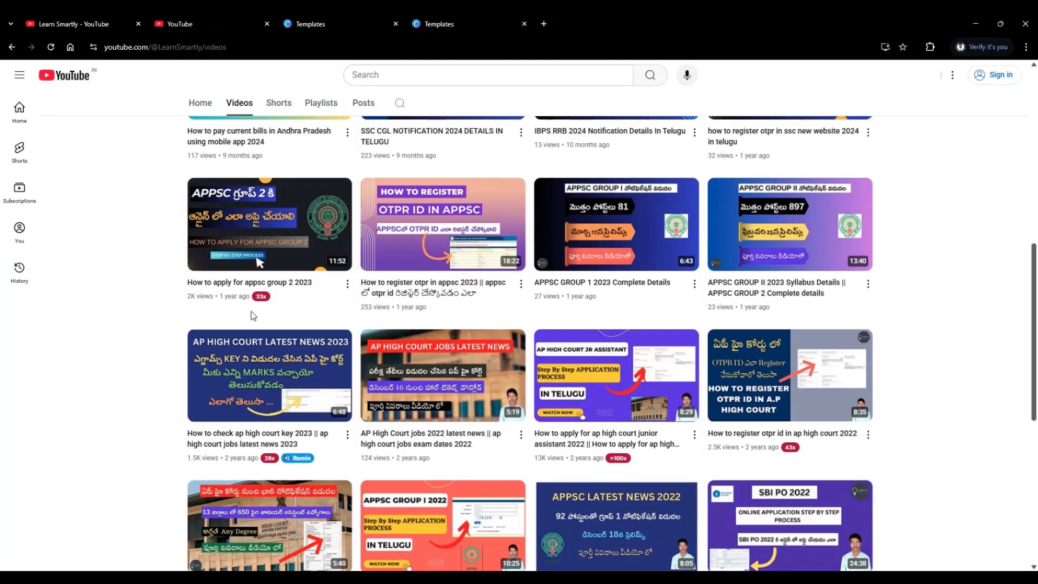
scroll(223, 362, down, 3)
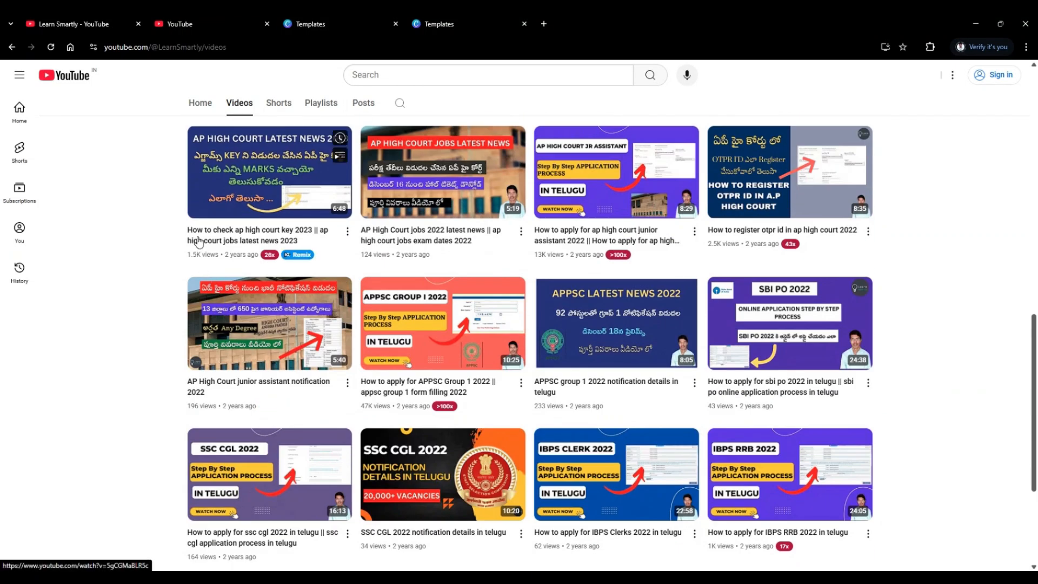
scroll(198, 241, up, 8)
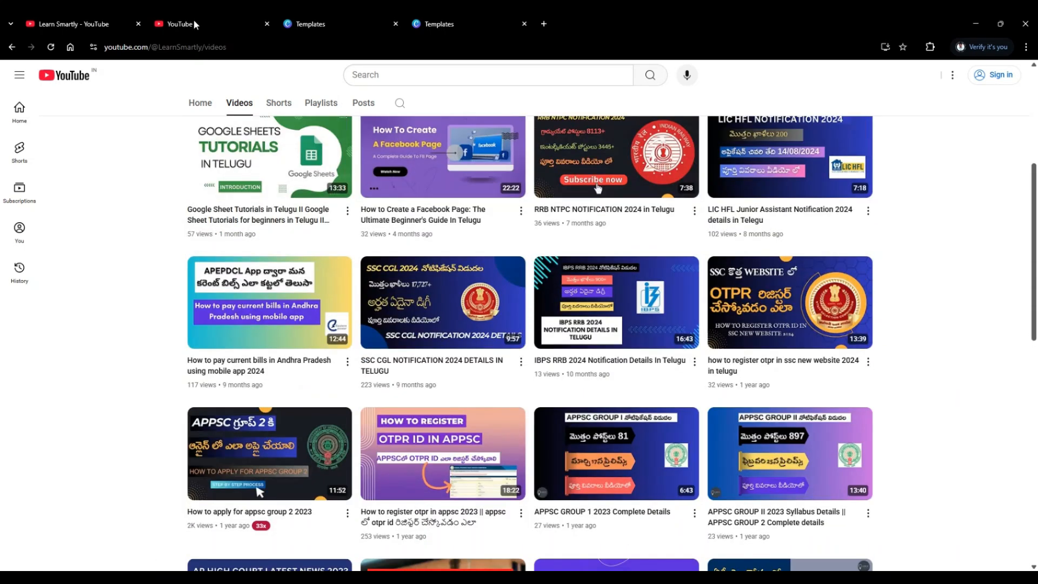
Create the new channel with the prefilled name and handle, and open its channel customization page.
click(194, 25)
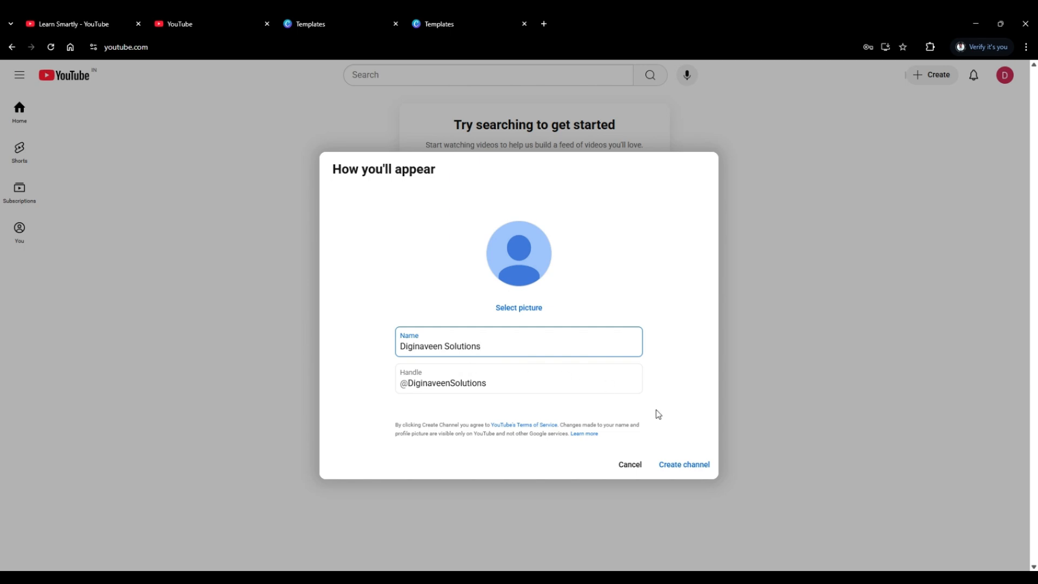
click(673, 466)
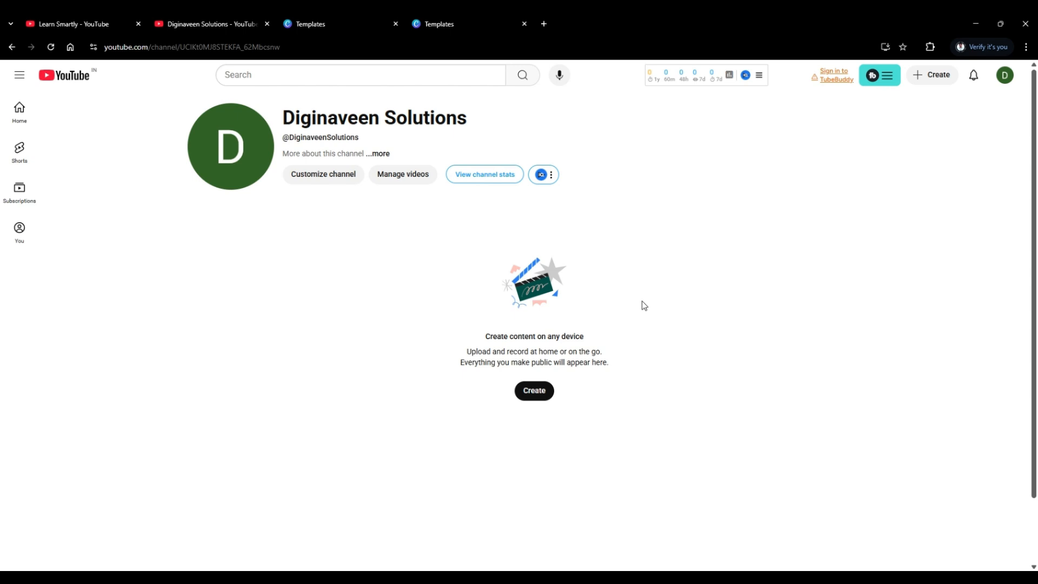
click(312, 185)
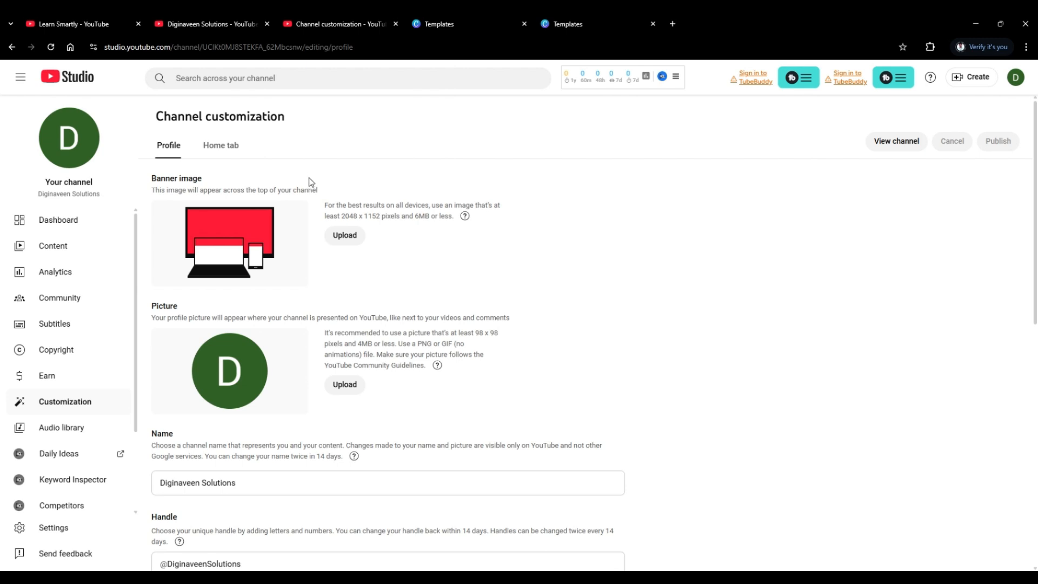
Examine the Learn Smartly channel's banner as an example and browse the YouTube channel banner templates in Canva.
click(79, 22)
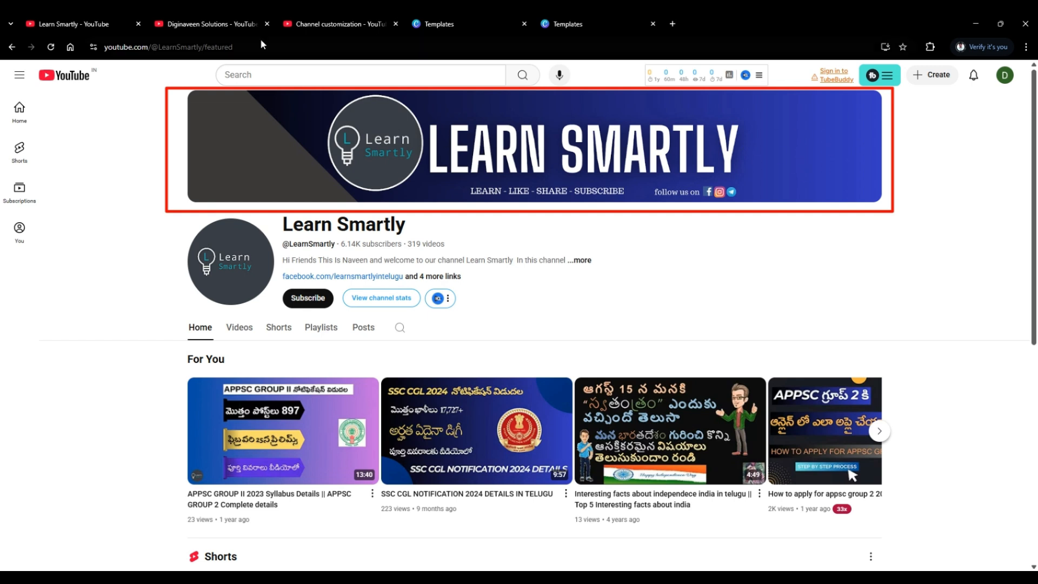
click(312, 25)
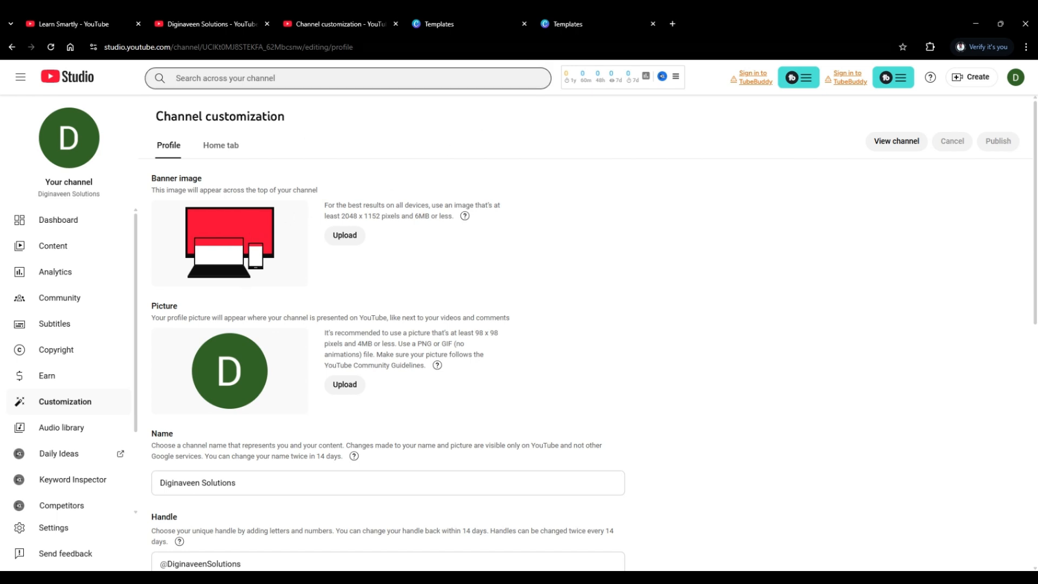
click(559, 27)
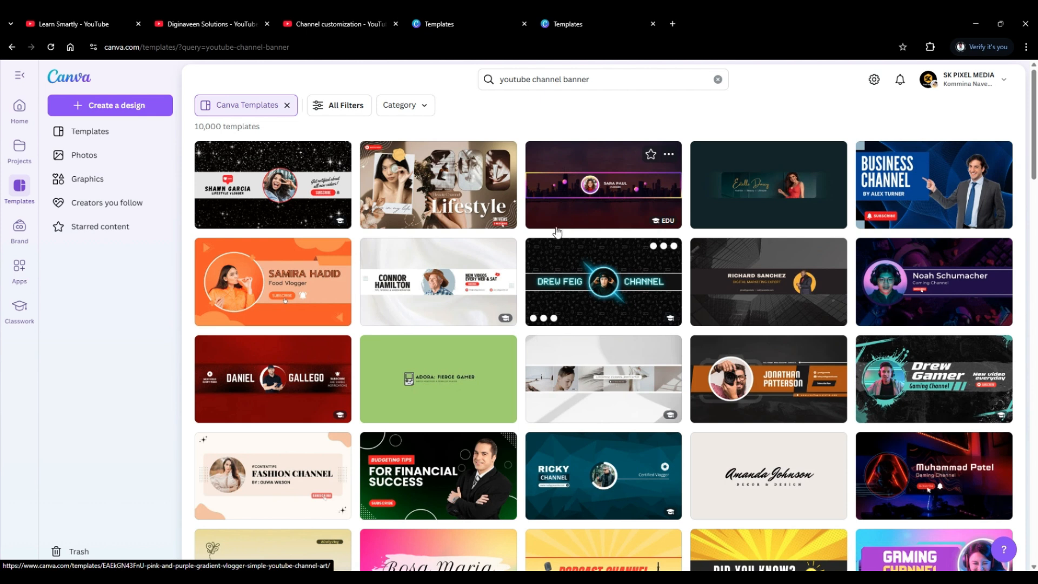
scroll(556, 231, down, 7)
scroll(552, 237, down, 3)
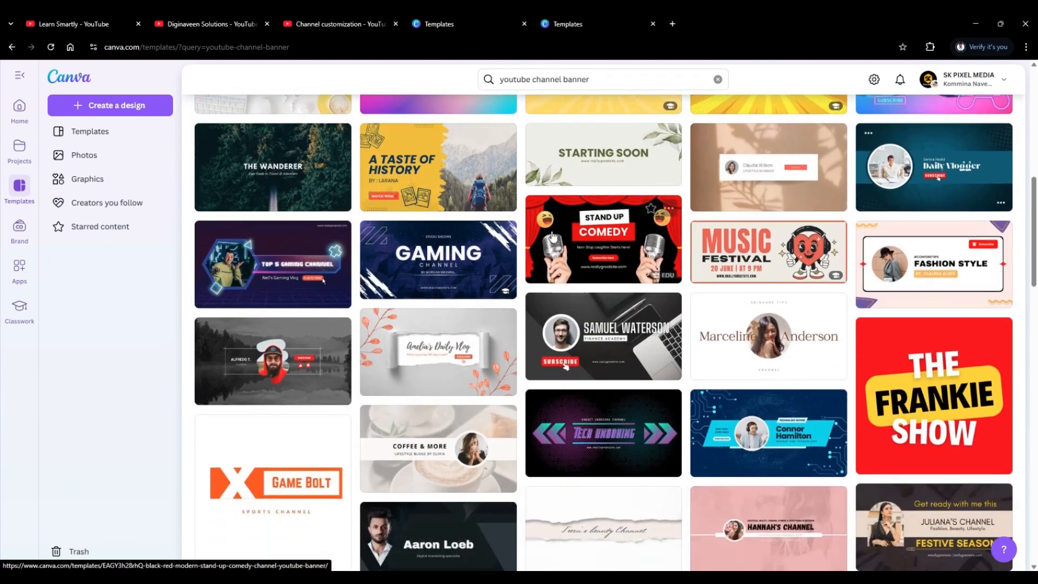
scroll(558, 251, down, 8)
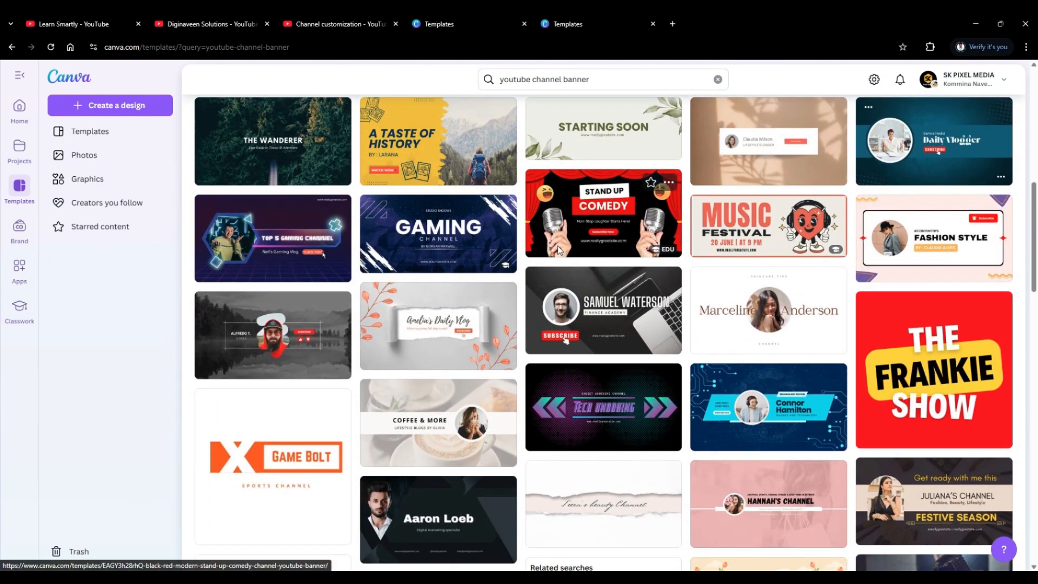
scroll(491, 299, down, 5)
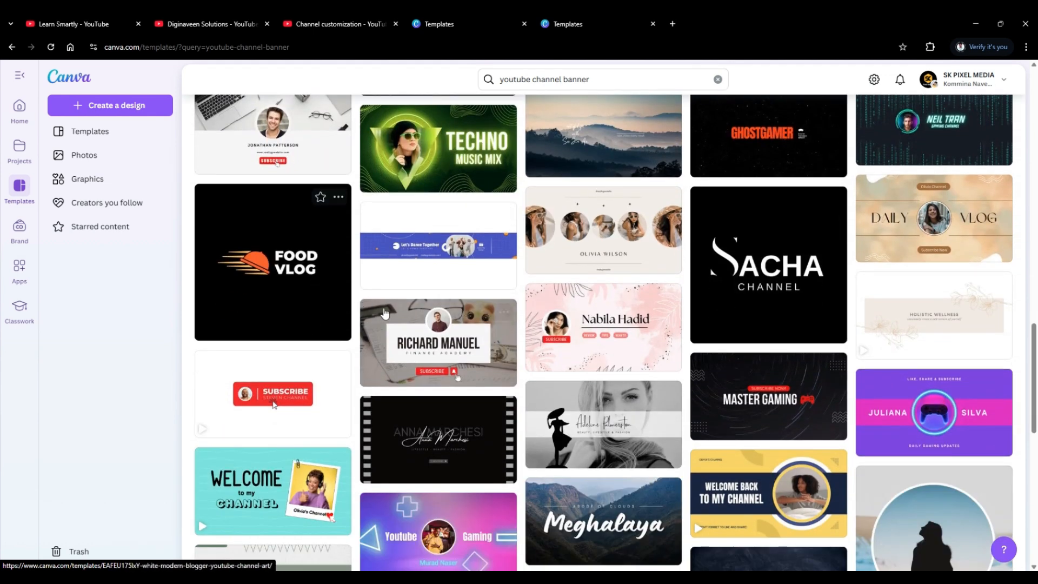
scroll(402, 316, down, 6)
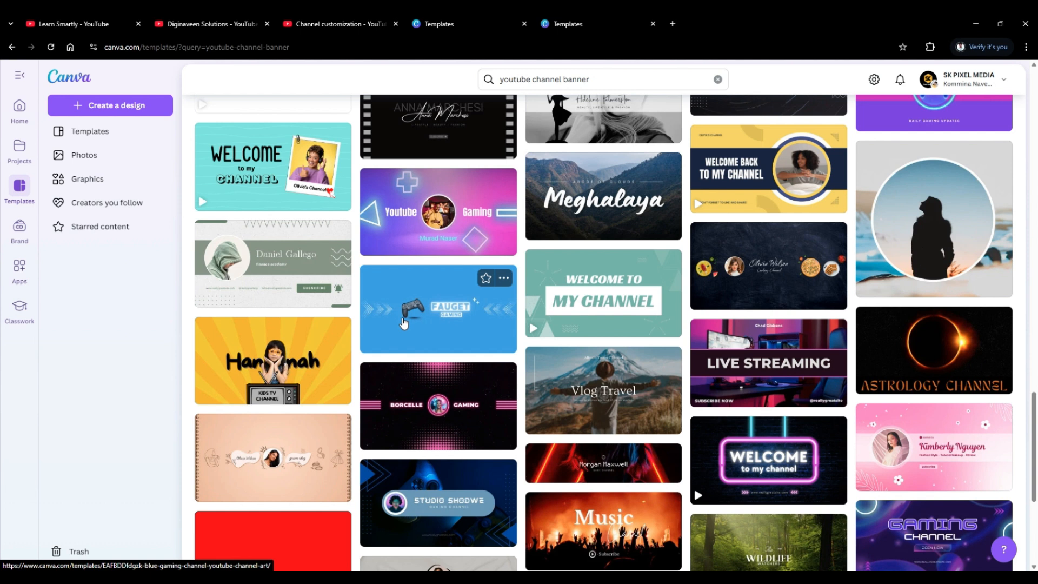
scroll(404, 322, down, 2)
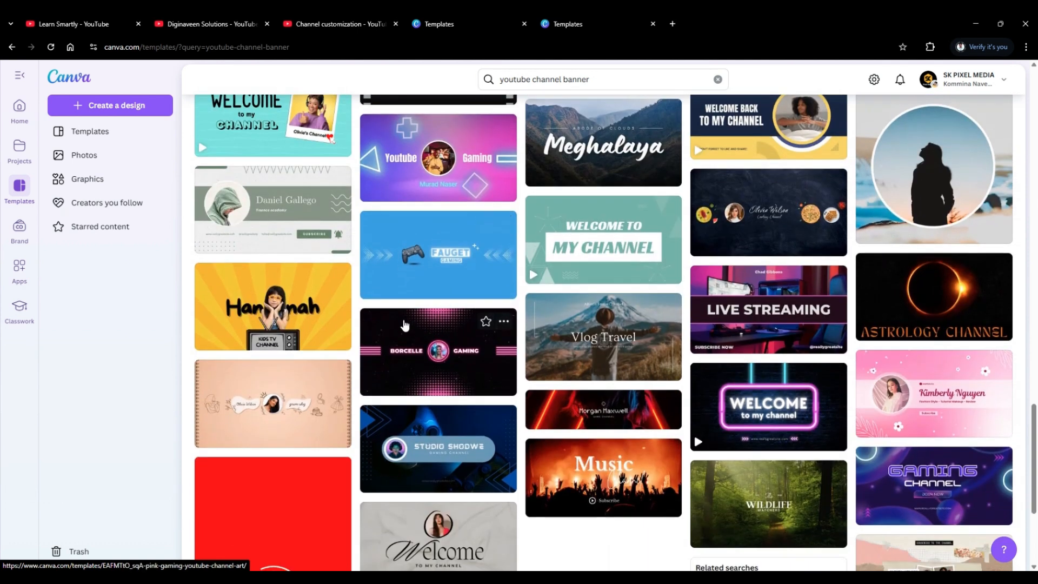
scroll(403, 324, down, 4)
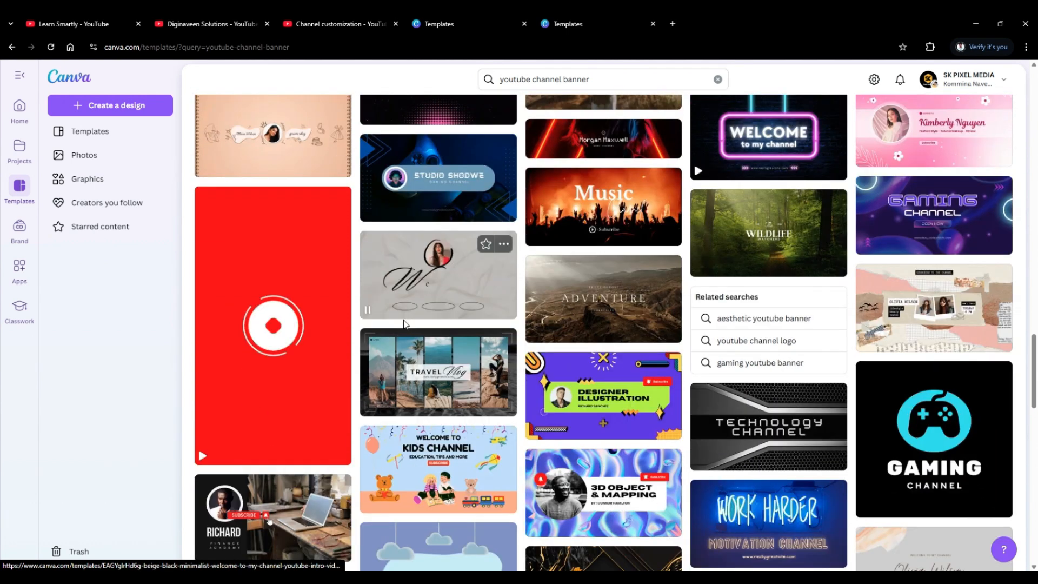
scroll(403, 323, down, 1)
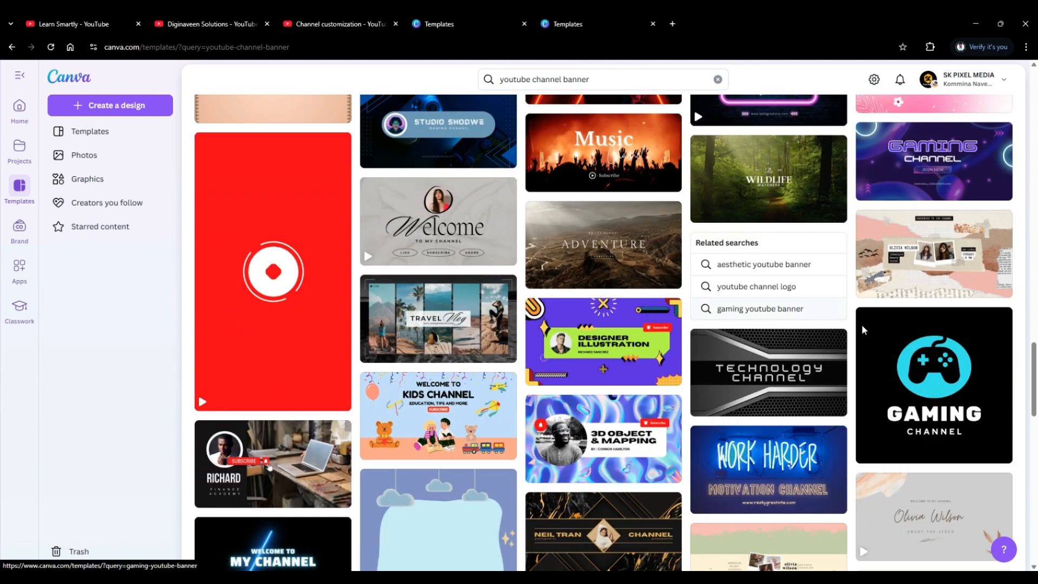
drag(1035, 376, 1035, 73)
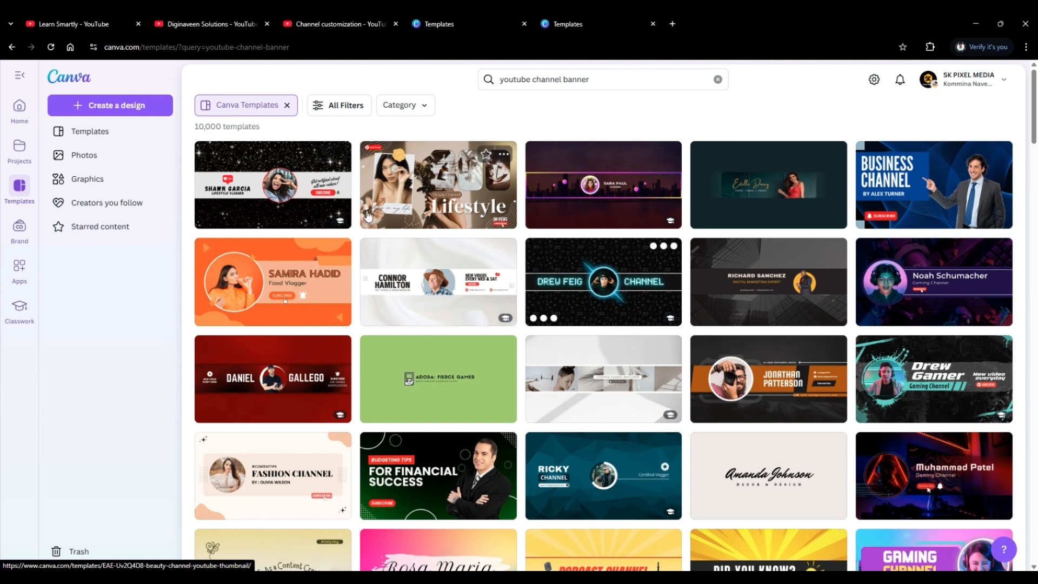
Examine the Learn Smartly channel's profile picture as an example and browse the YouTube logo templates in Canva.
click(91, 26)
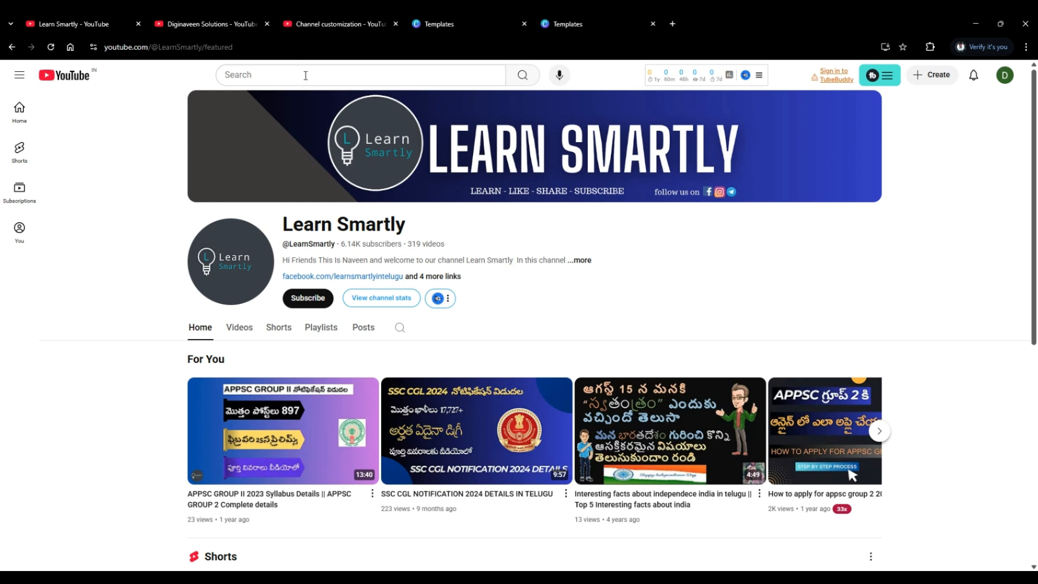
click(313, 26)
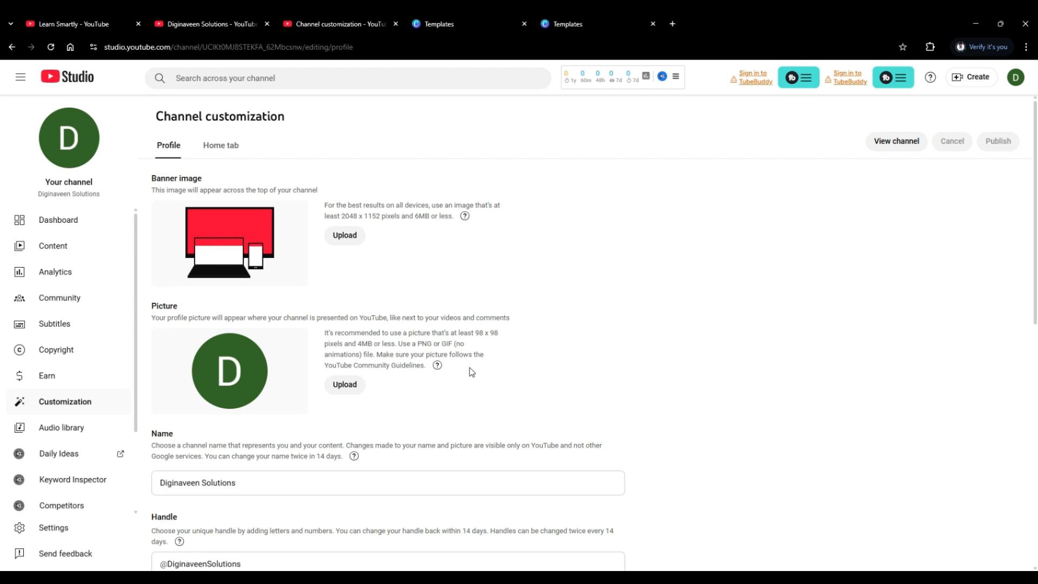
click(451, 26)
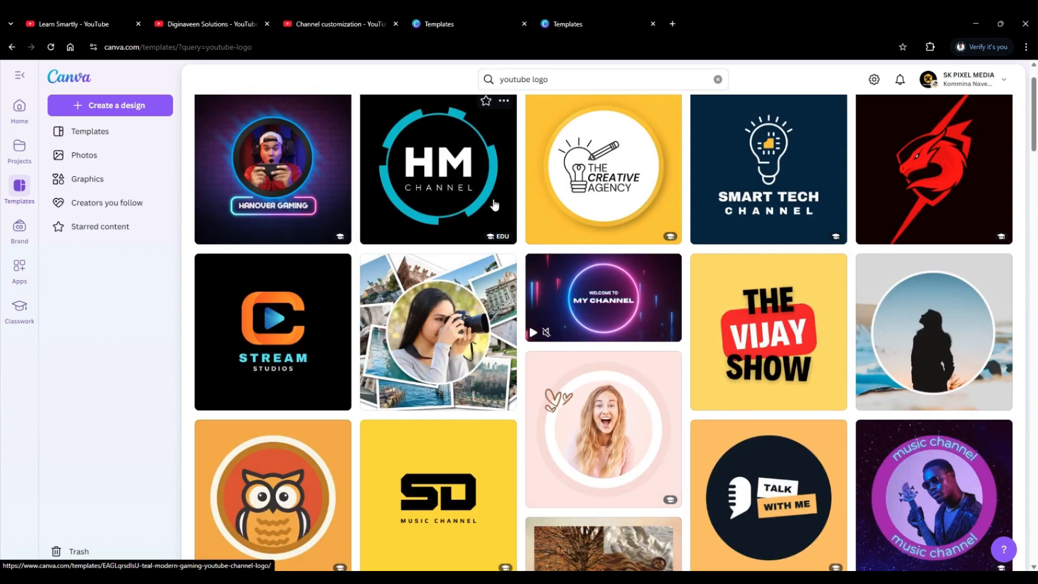
scroll(494, 204, down, 4)
scroll(494, 205, down, 7)
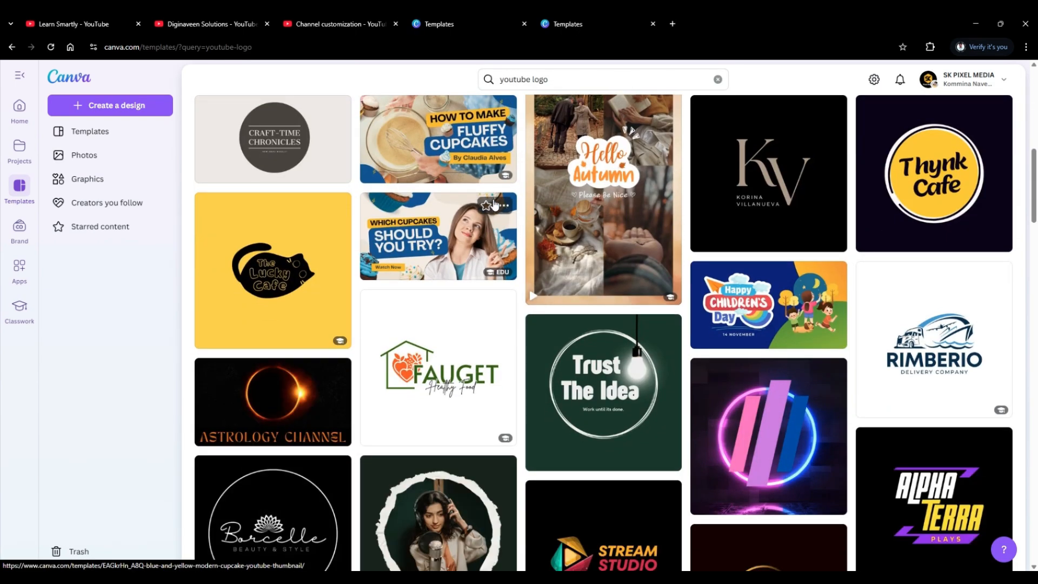
scroll(494, 204, down, 8)
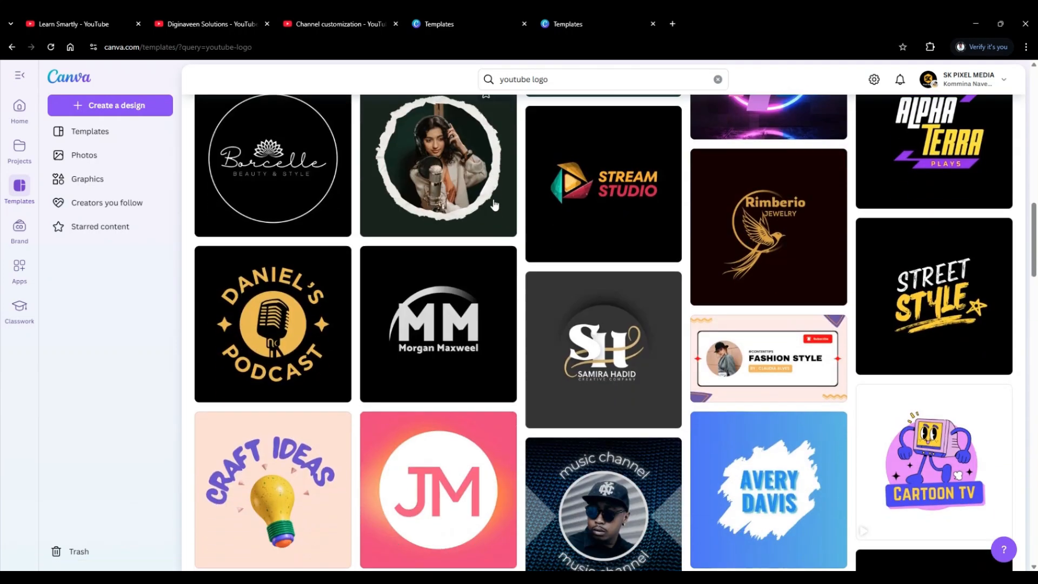
scroll(494, 203, down, 1)
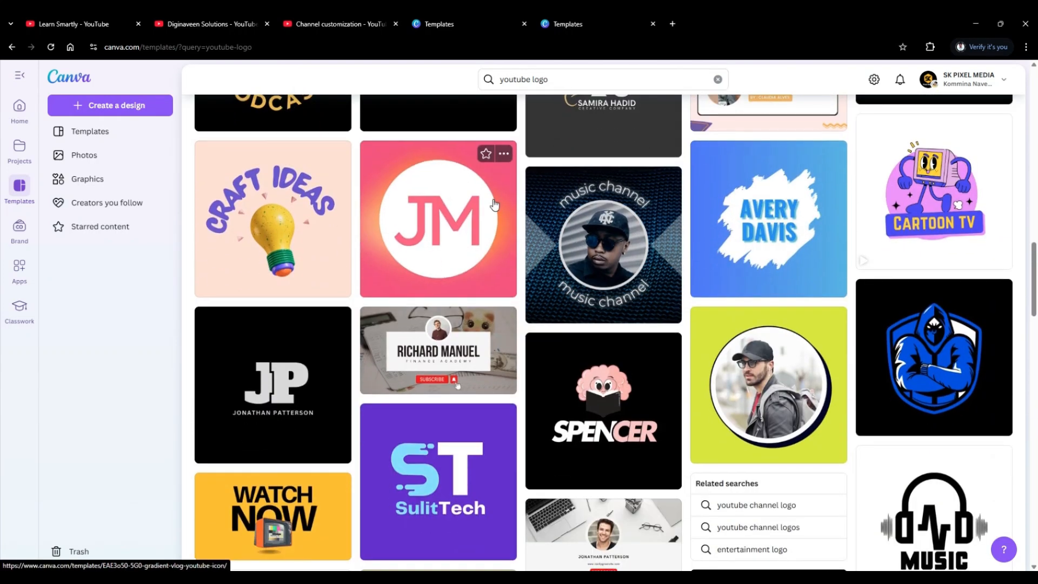
scroll(494, 204, down, 5)
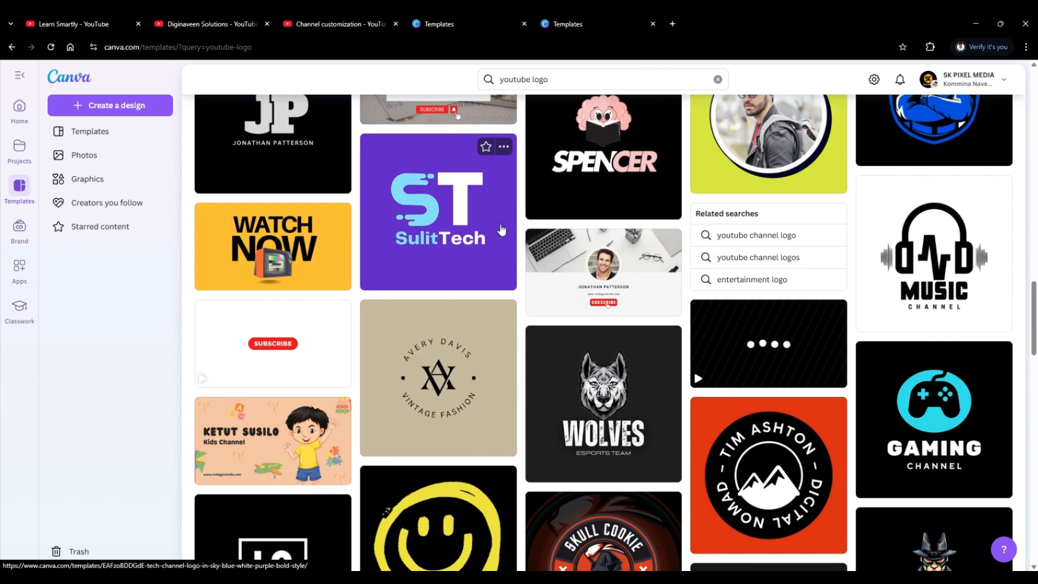
scroll(431, 325, down, 3)
scroll(431, 325, down, 3)
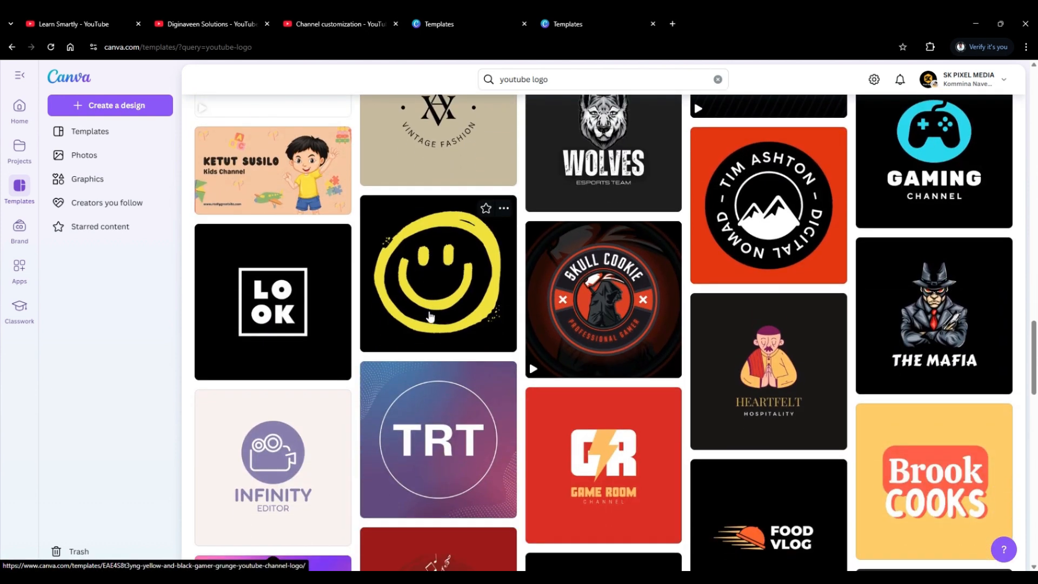
scroll(427, 389, up, 3)
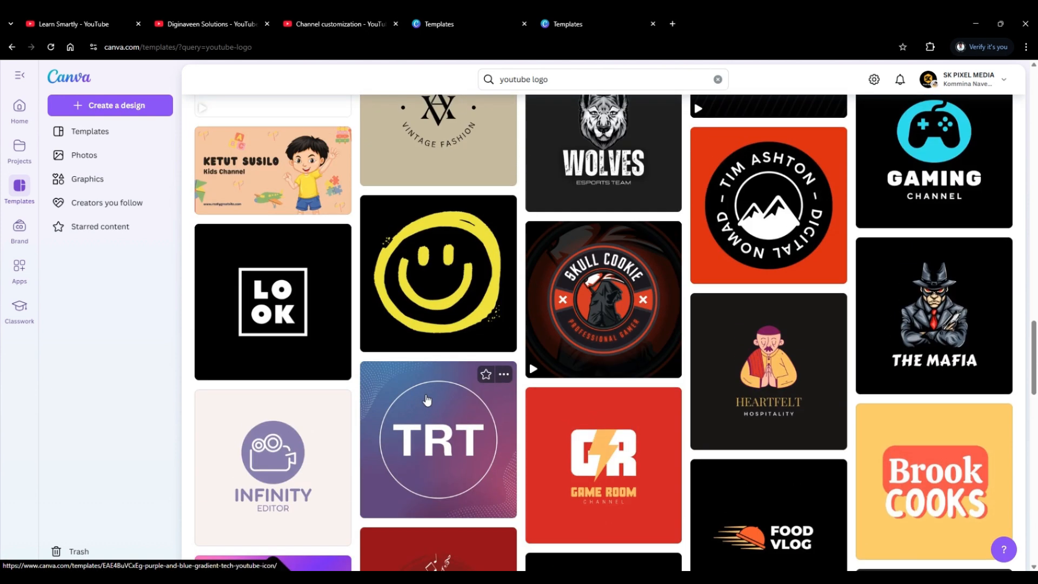
Browse the YouTube logo templates in Canva back up to the first results.
scroll(427, 388, up, 10)
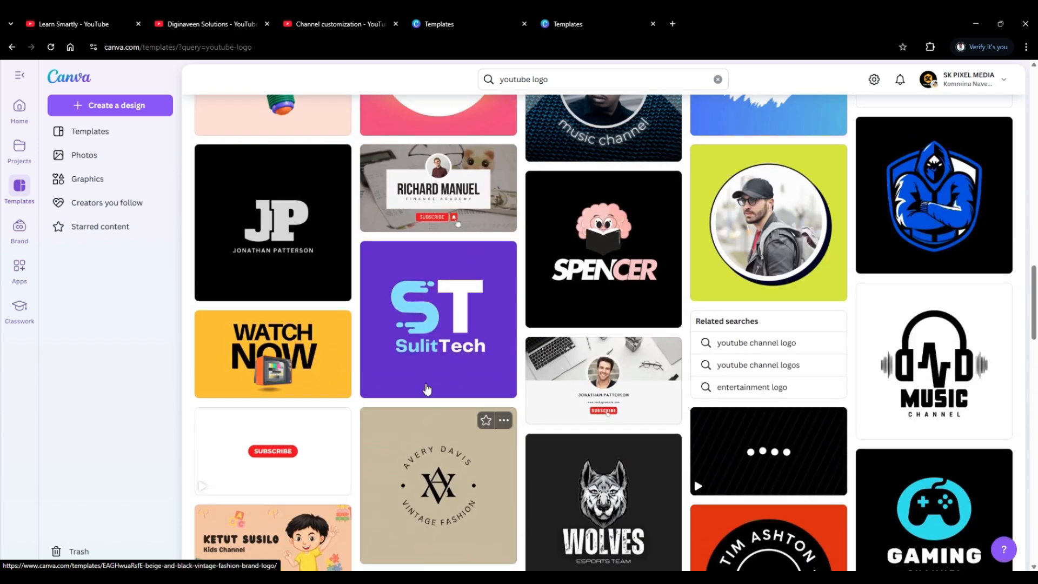
scroll(427, 389, up, 3)
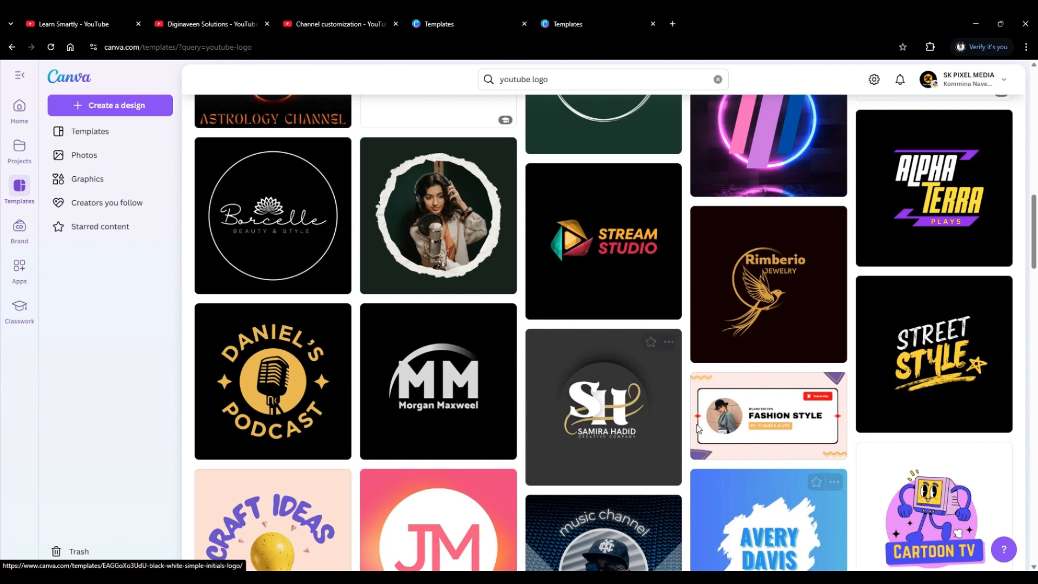
scroll(628, 402, up, 3)
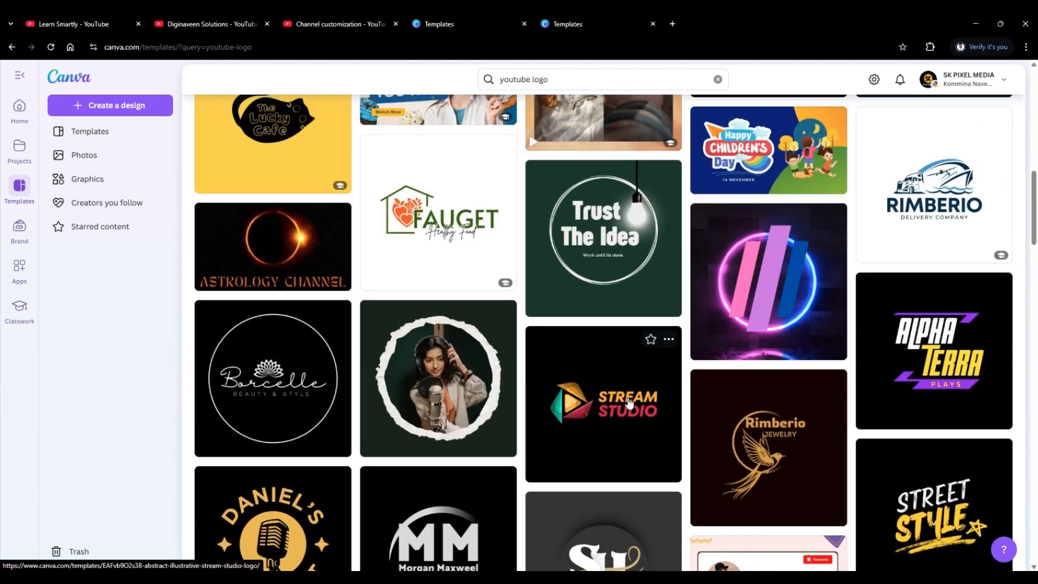
scroll(628, 403, up, 4)
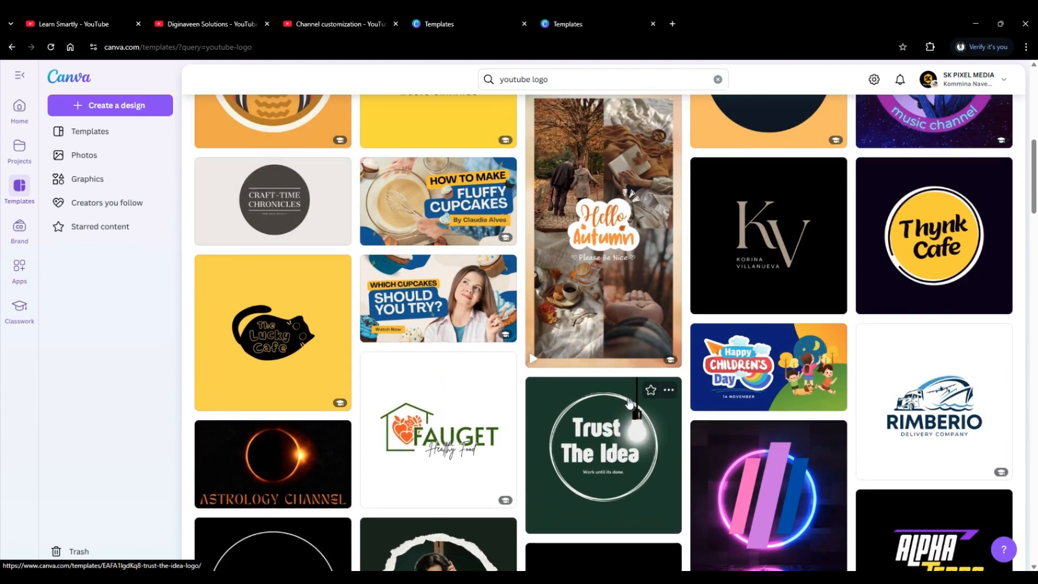
scroll(629, 403, up, 8)
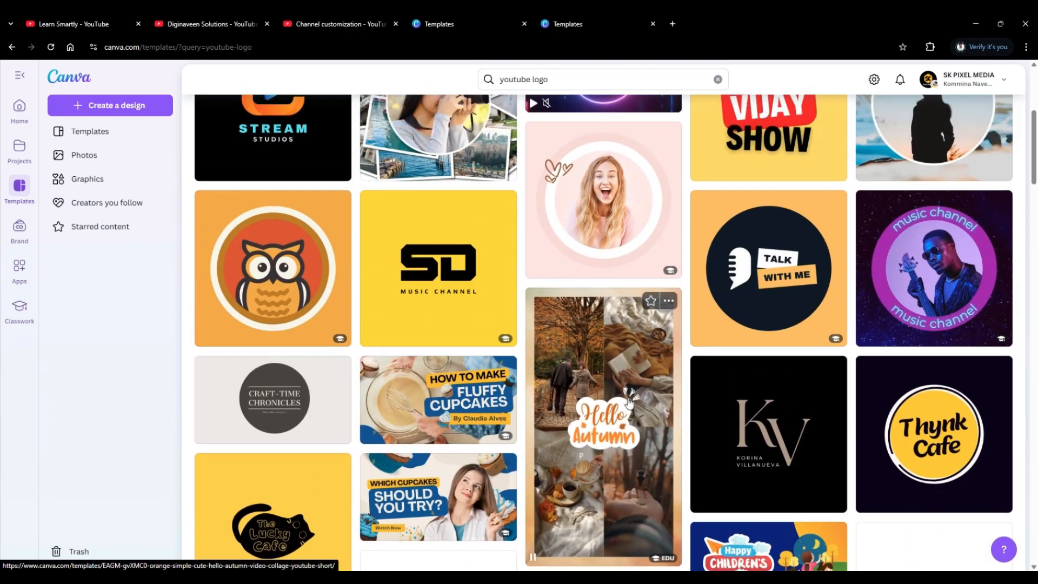
scroll(629, 403, up, 1)
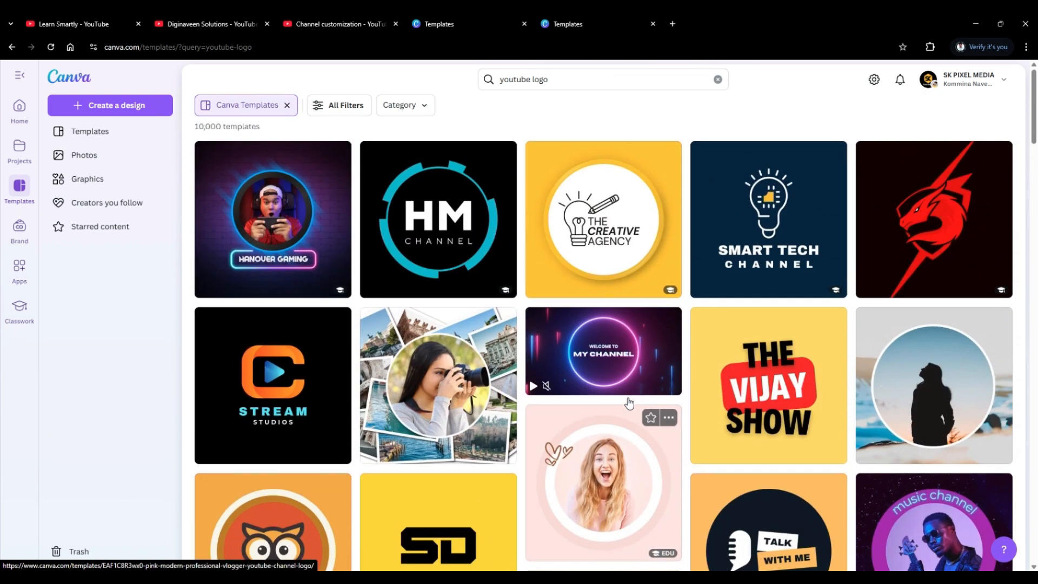
scroll(296, 325, down, 4)
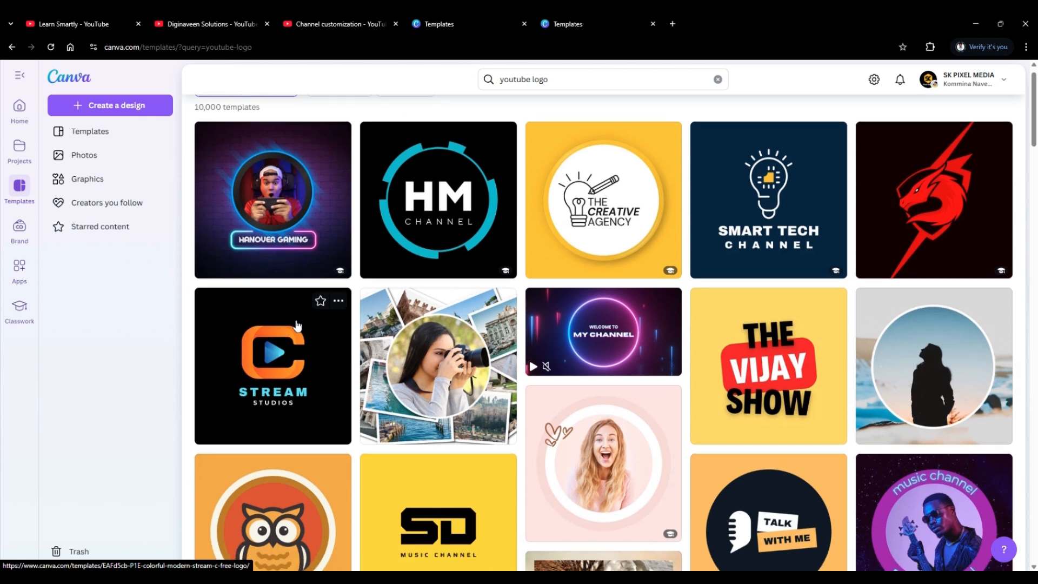
Examine the new channel's name, handle and description fields in YouTube Studio, using the Learn Smartly channel's description as an example.
click(301, 27)
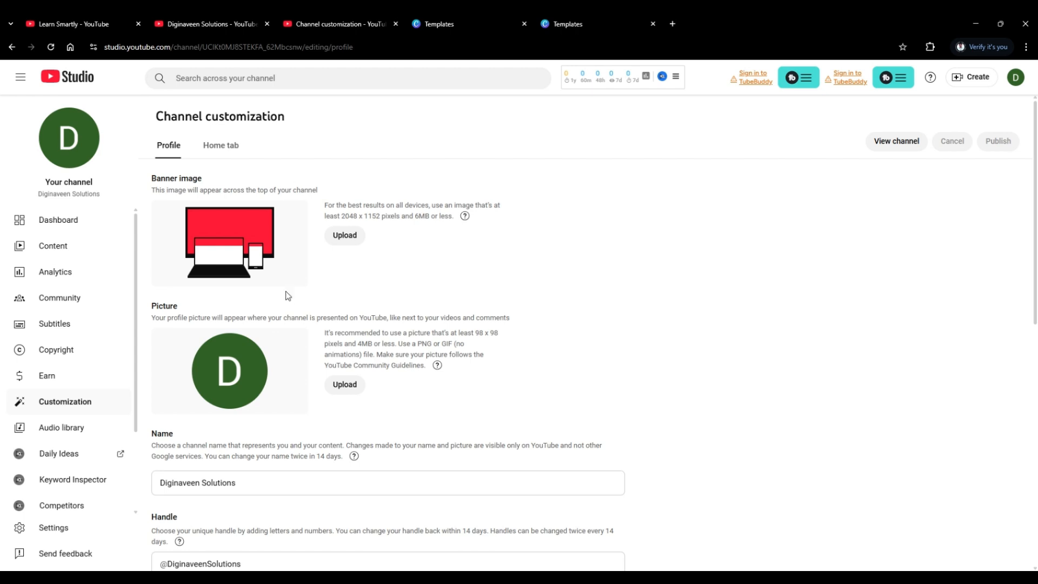
scroll(304, 341, down, 3)
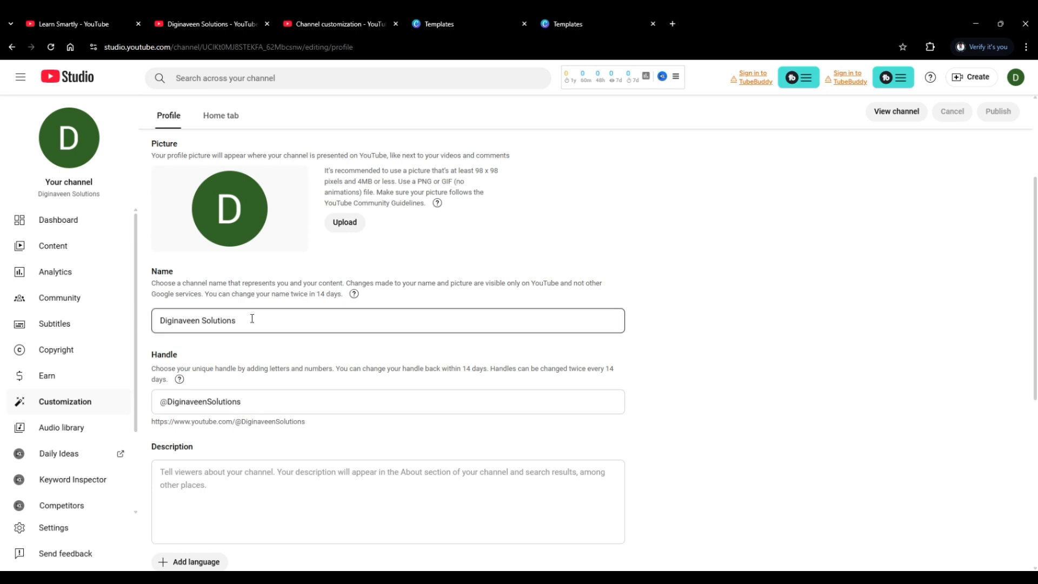
scroll(252, 318, down, 2)
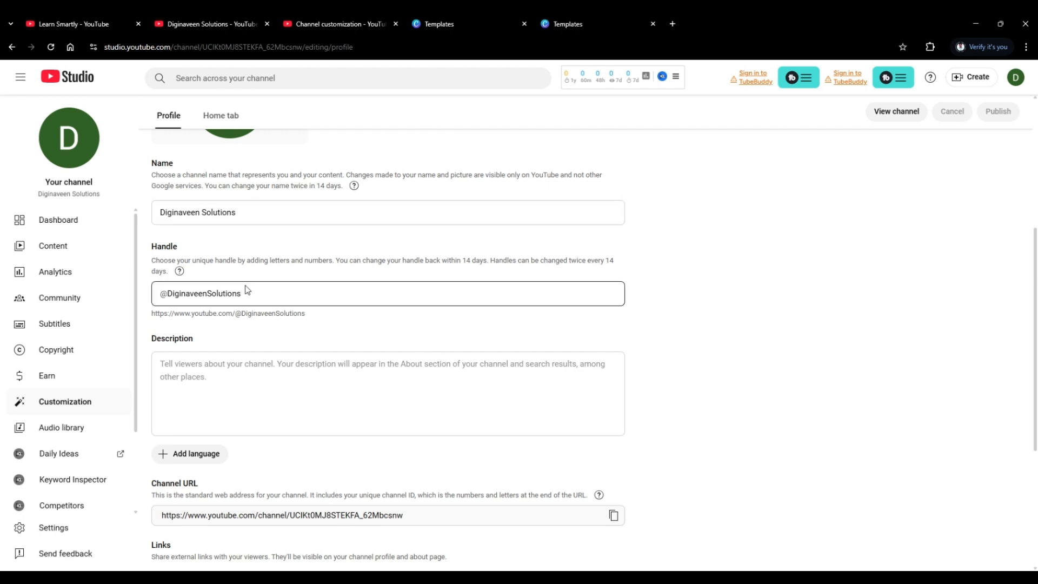
scroll(245, 289, down, 2)
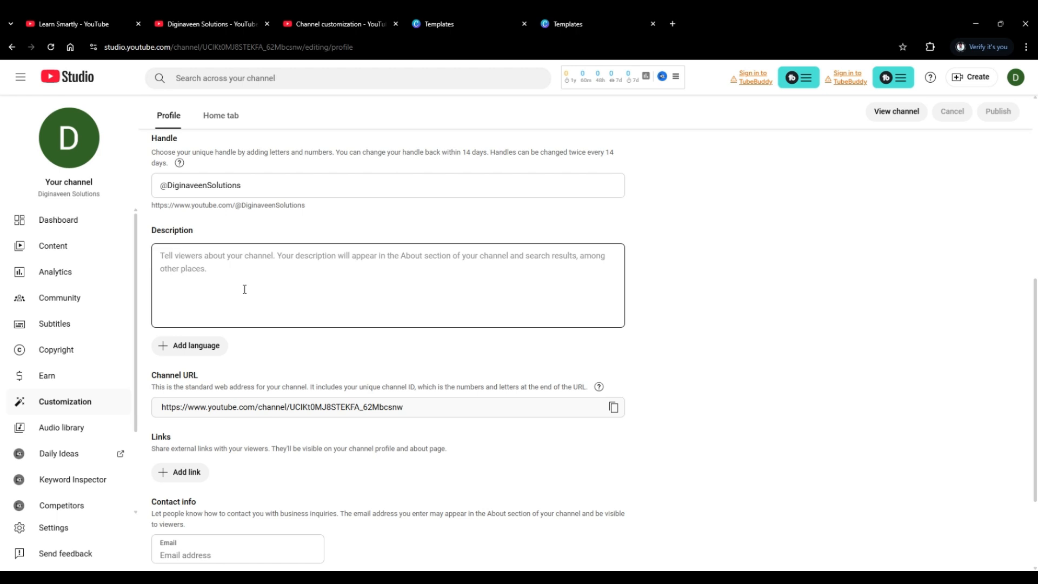
click(76, 23)
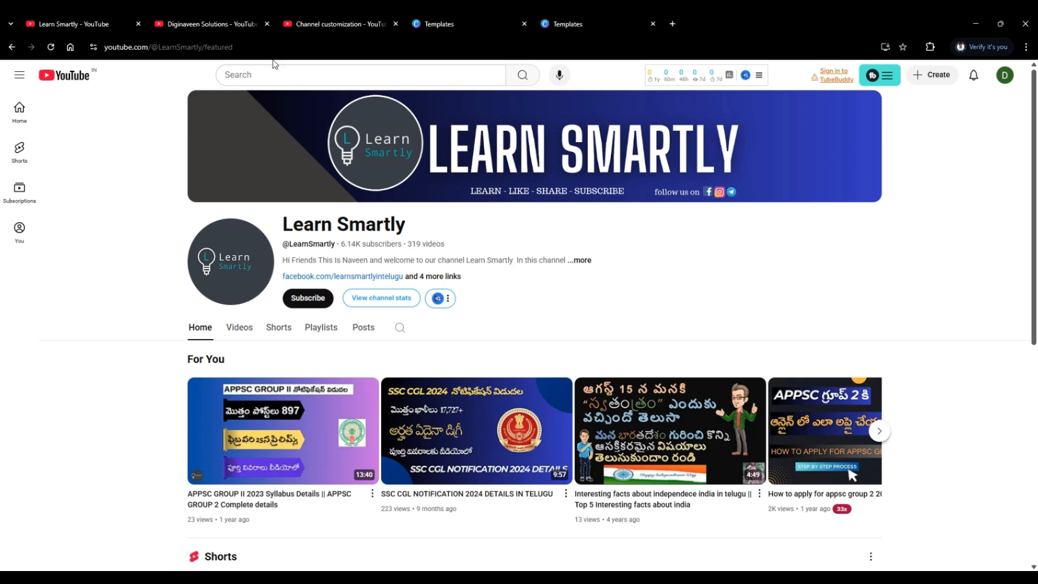
click(312, 24)
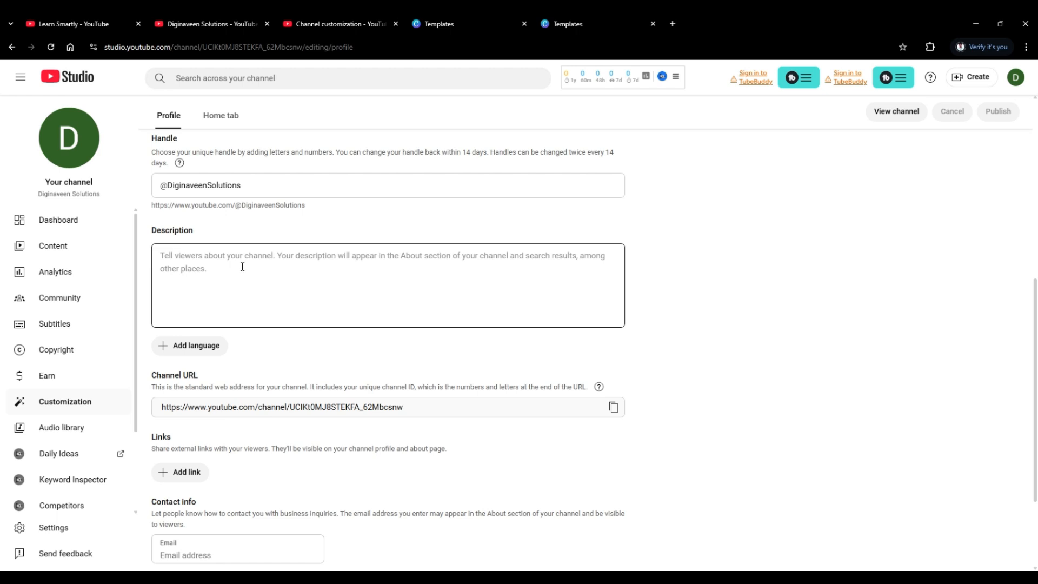
Examine the channel URL, links, contact info and video watermark settings of the new channel's profile.
scroll(242, 266, down, 1)
scroll(239, 260, up, 1)
scroll(207, 287, down, 1)
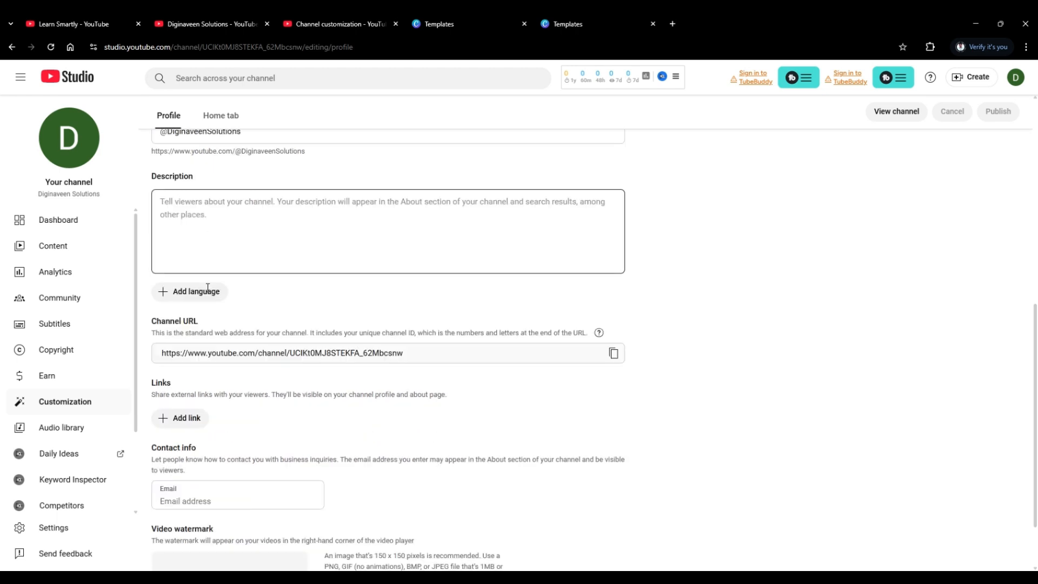
scroll(211, 243, down, 1)
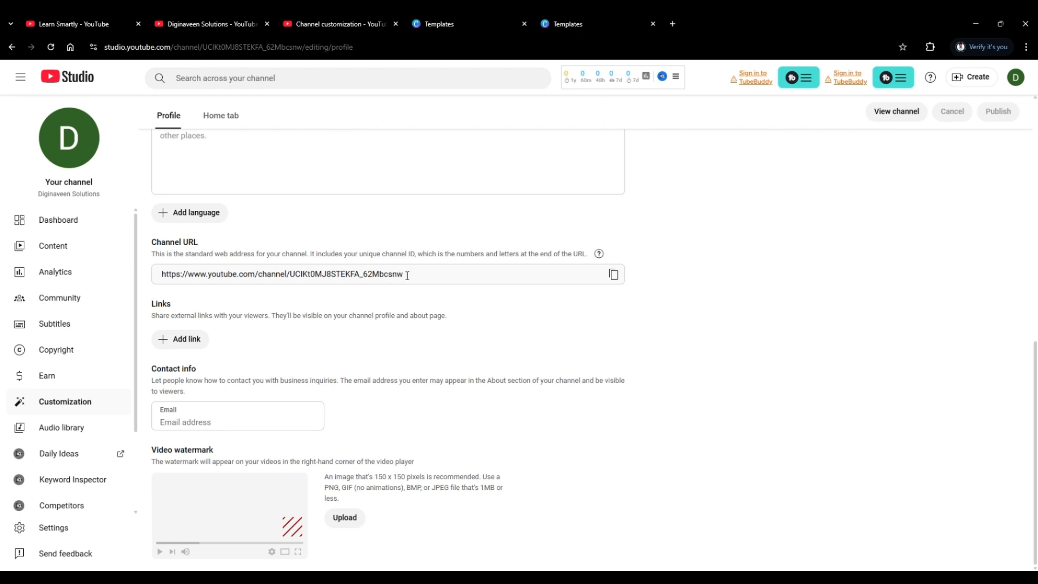
scroll(406, 274, up, 1)
scroll(401, 292, down, 1)
scroll(400, 291, up, 1)
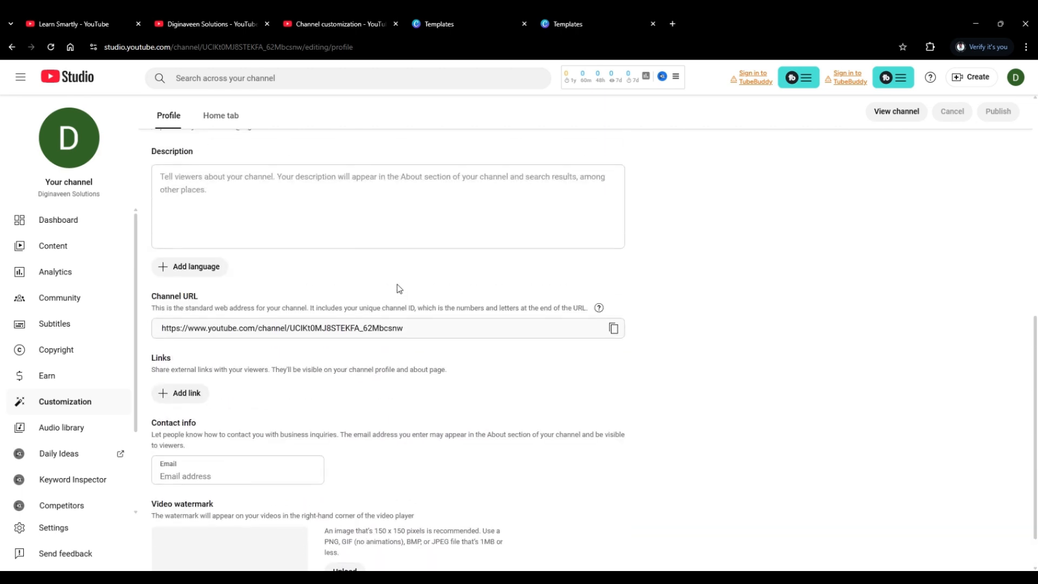
scroll(399, 289, down, 1)
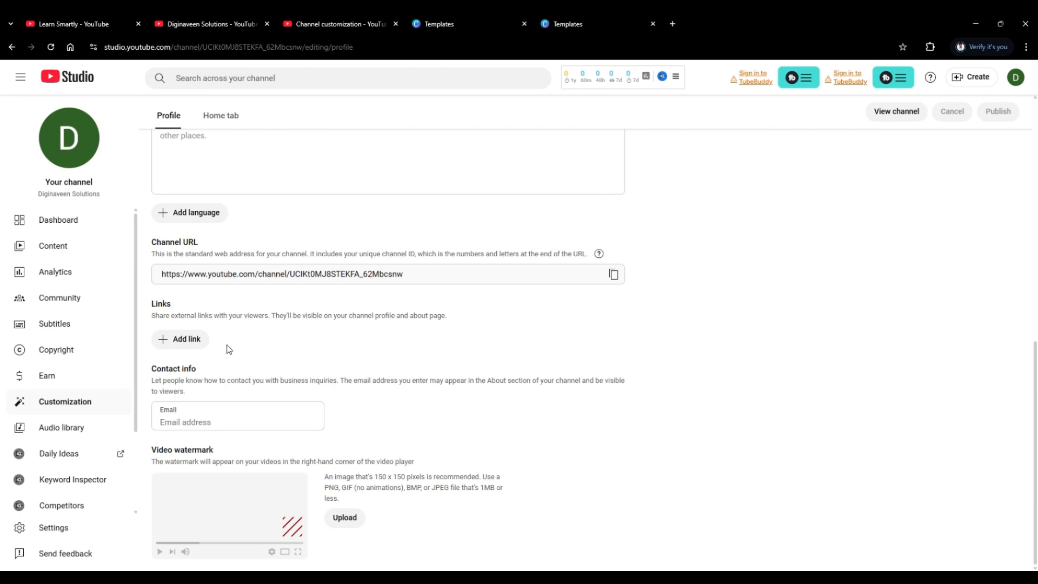
Examine the Learn Smartly channel's full description, social media links and contact details as an example.
click(72, 27)
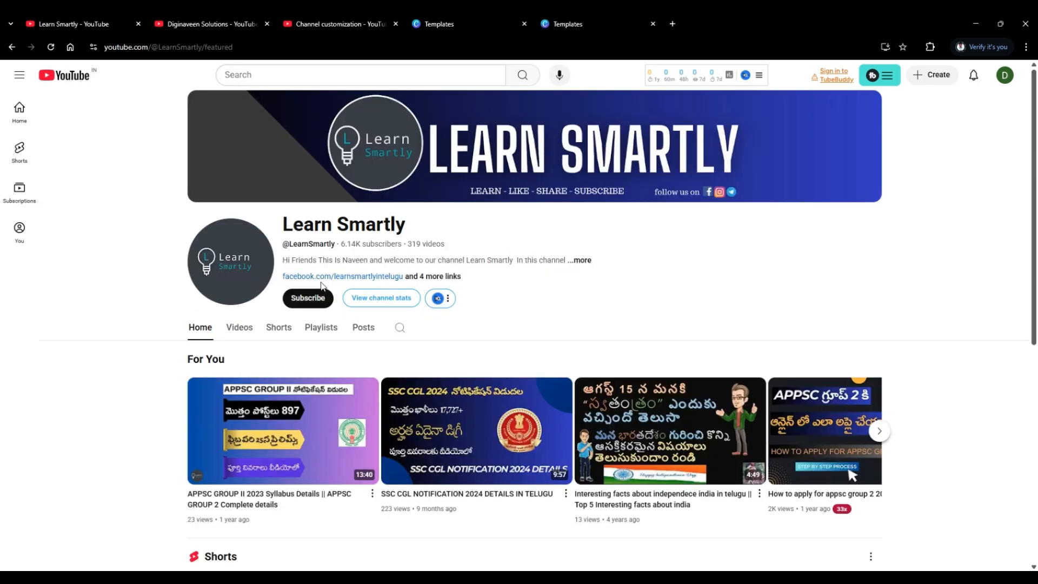
click(425, 279)
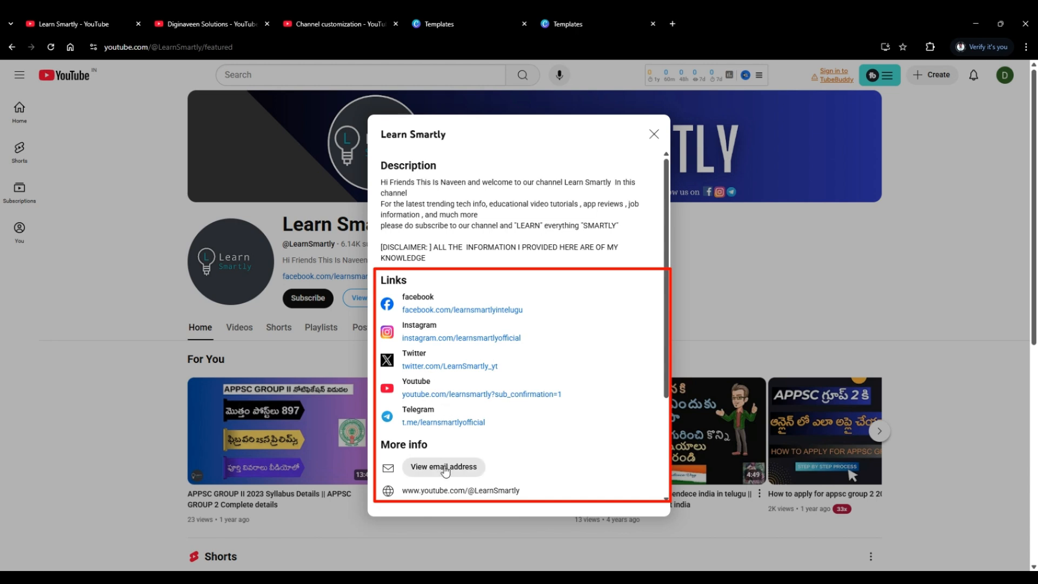
click(218, 25)
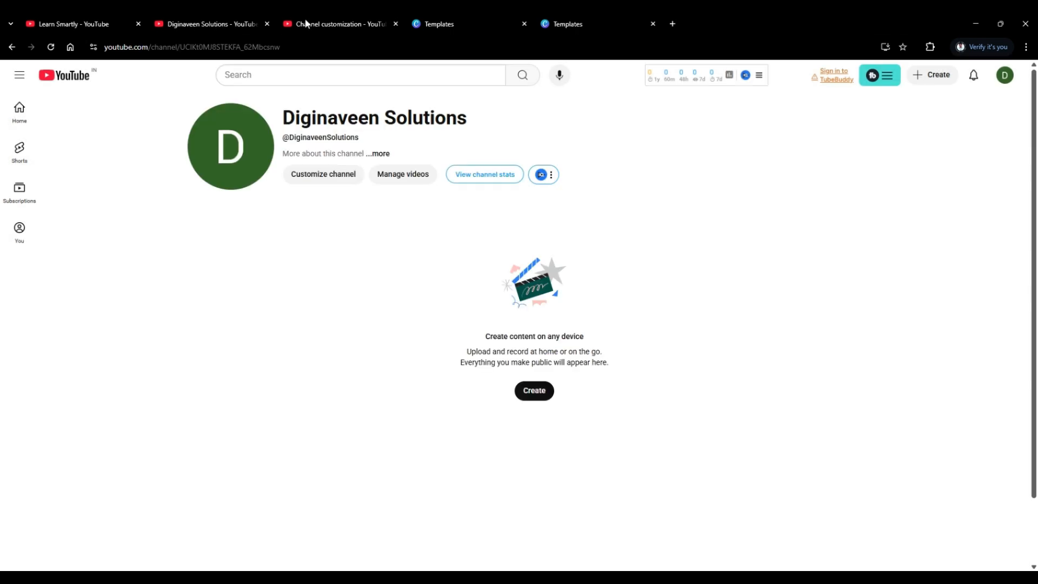
Add an empty external link entry to the new channel's profile in YouTube Studio.
click(335, 24)
scroll(209, 396, up, 1)
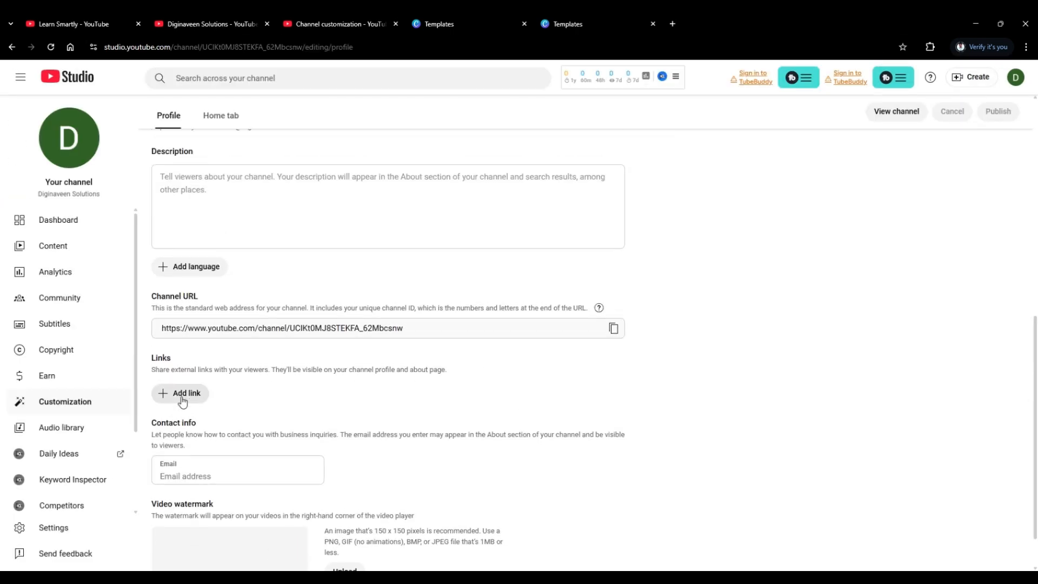
click(182, 393)
scroll(240, 410, down, 1)
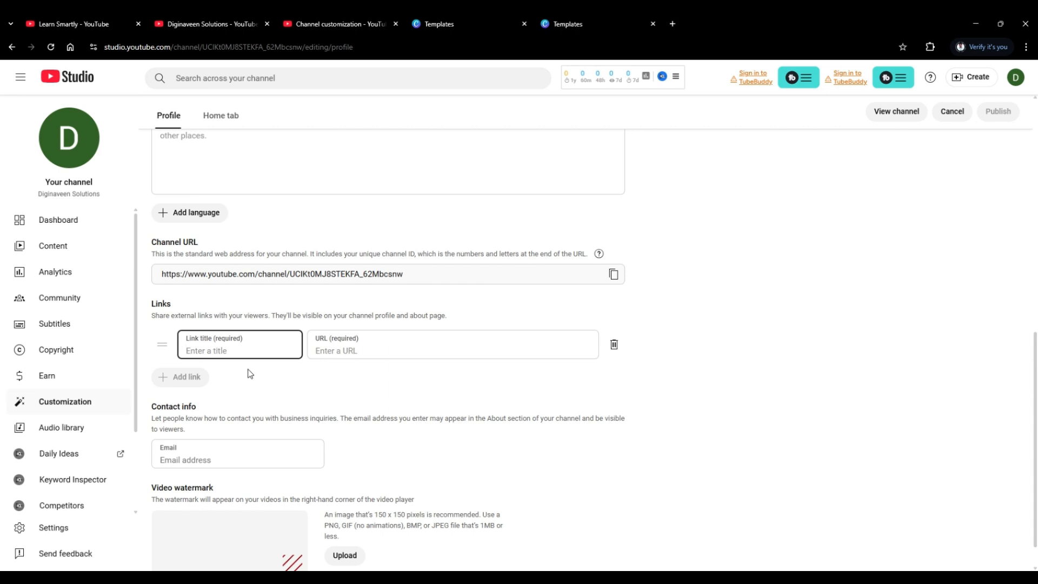
Examine the contact info and video watermark settings below the empty link entry, and return to the profile's banner image section.
scroll(251, 374, down, 1)
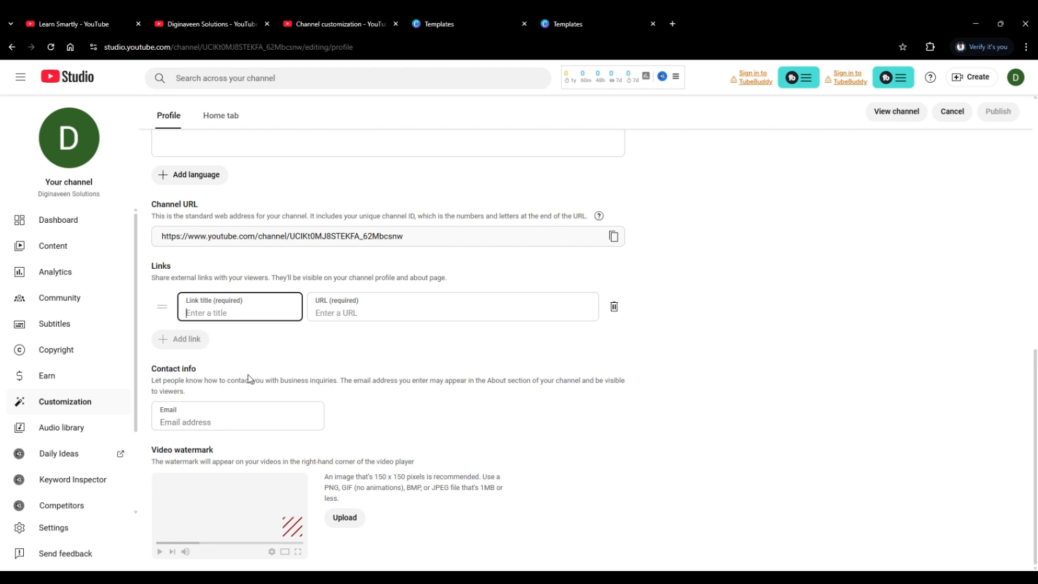
scroll(246, 387, up, 1)
scroll(238, 413, down, 1)
scroll(292, 527, up, 5)
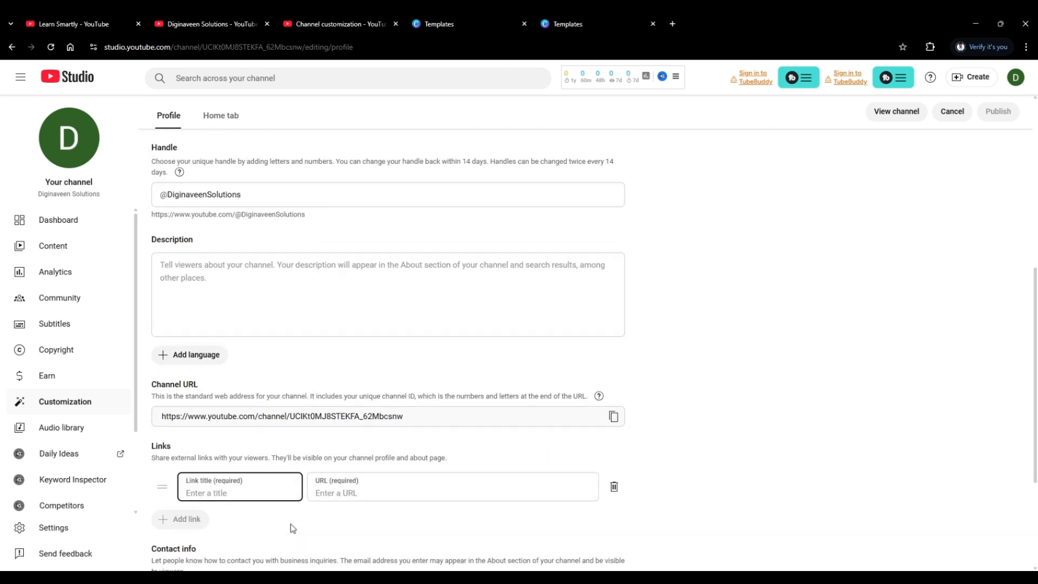
scroll(292, 524, up, 1)
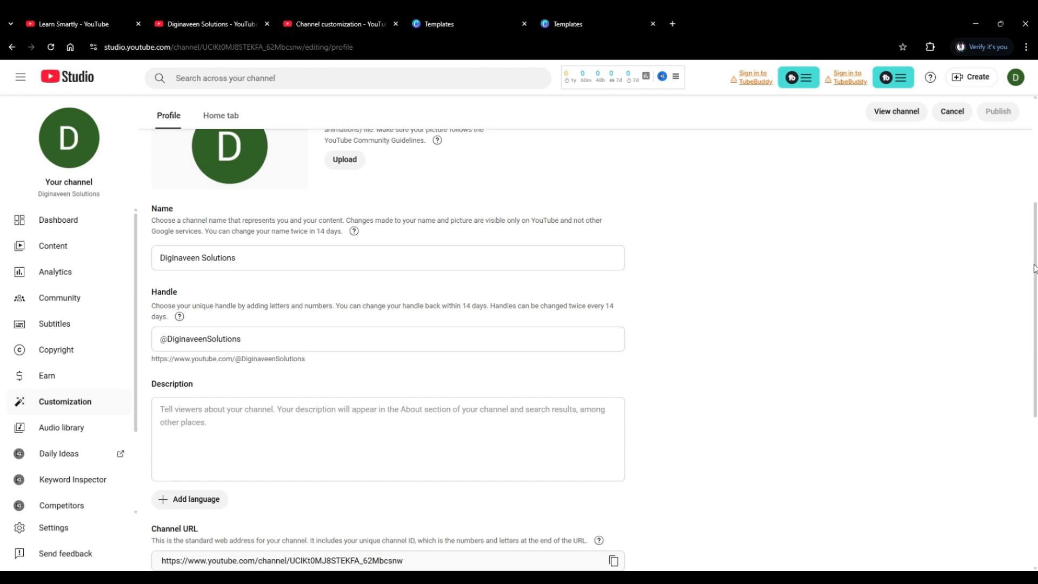
scroll(1036, 242, up, 4)
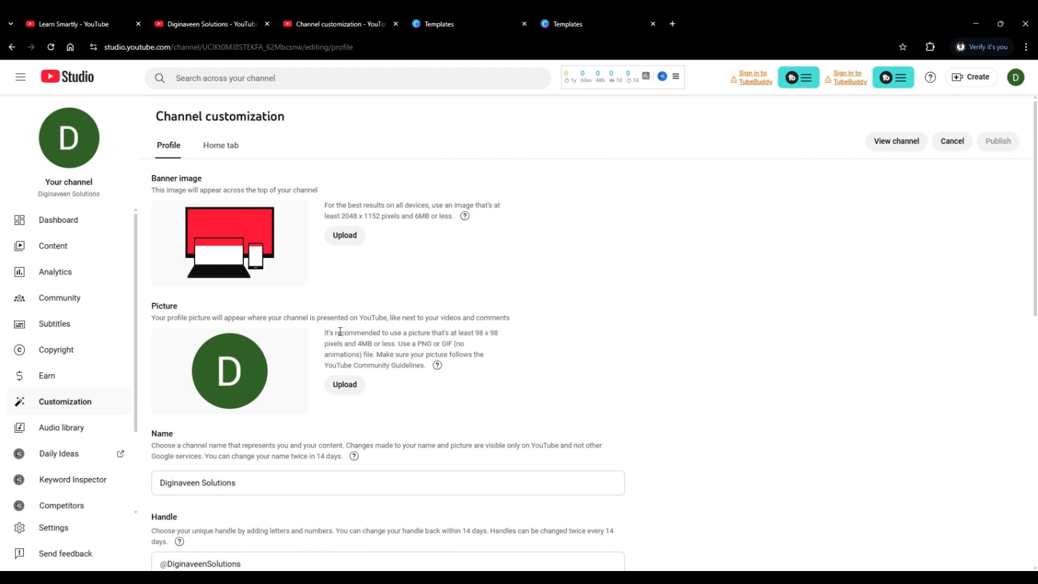
Review the new channel's profile settings from picture to video watermark and compare them with the Learn Smartly channel's description and links.
scroll(342, 330, down, 4)
scroll(252, 266, down, 1)
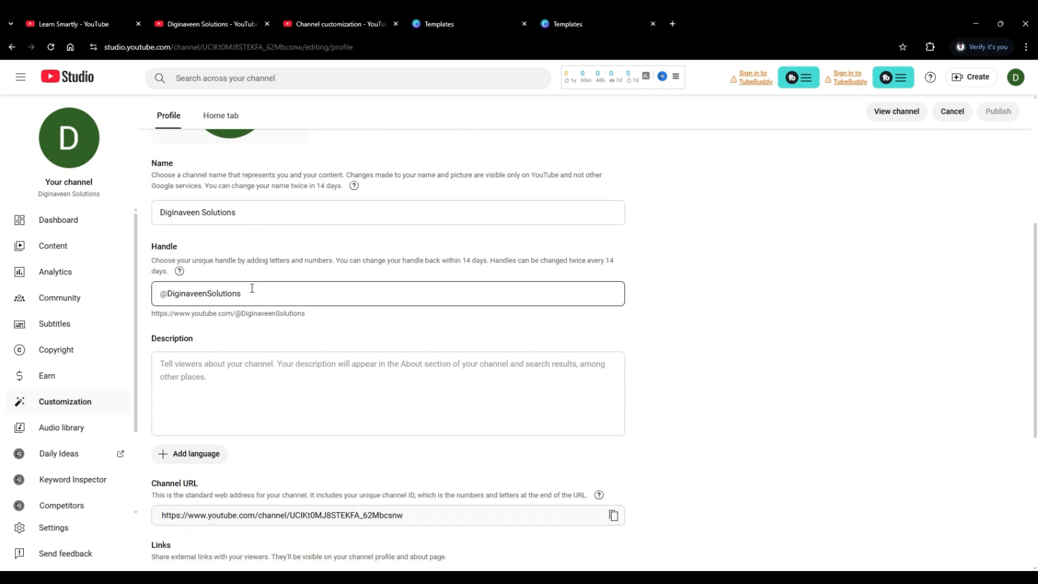
scroll(247, 359, up, 1)
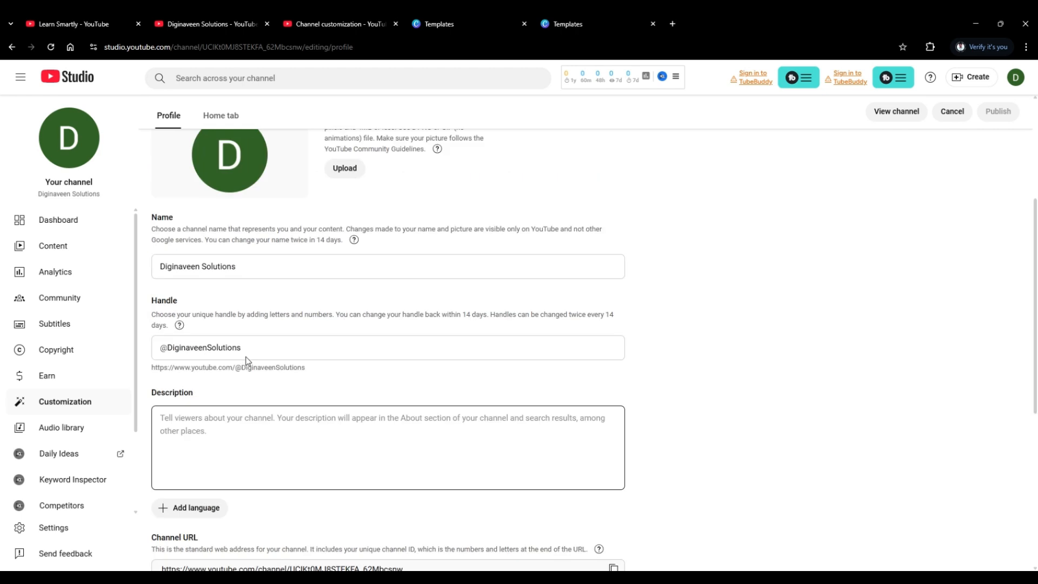
scroll(245, 348, down, 2)
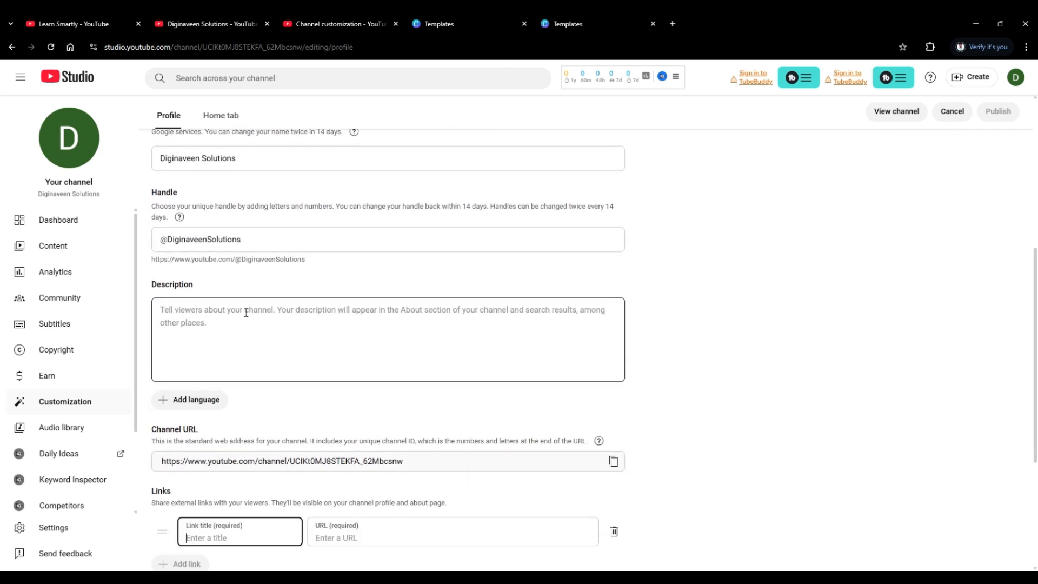
scroll(246, 312, up, 1)
scroll(246, 312, up, 5)
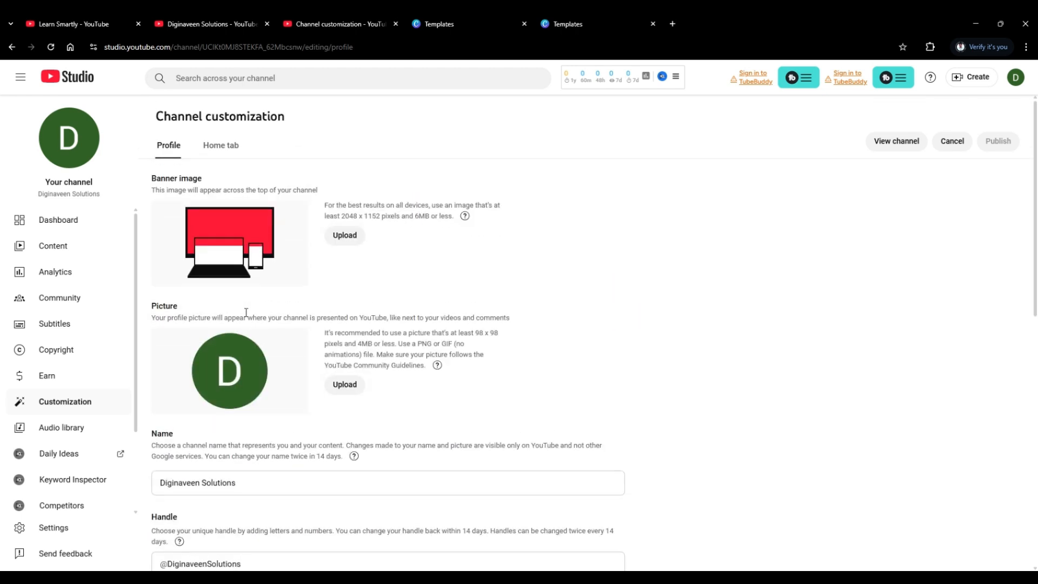
scroll(246, 312, down, 1)
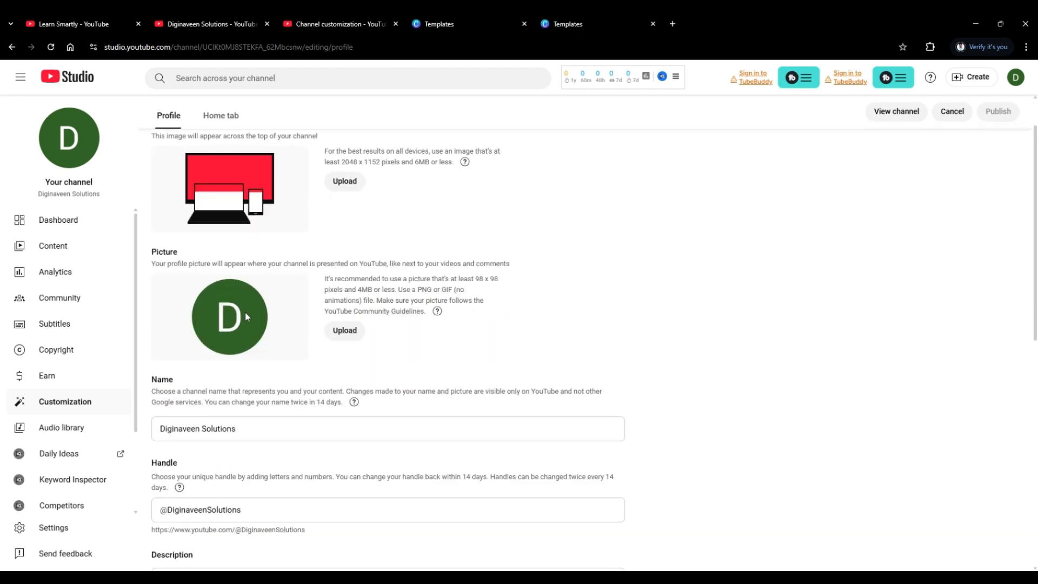
scroll(246, 312, down, 4)
scroll(246, 313, down, 2)
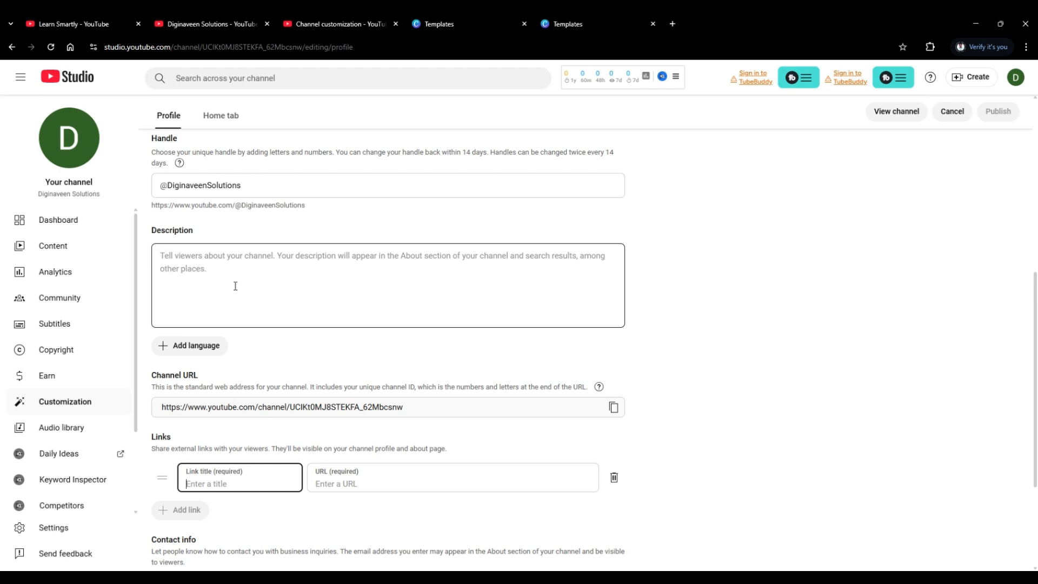
scroll(234, 287, down, 3)
scroll(227, 296, up, 1)
scroll(227, 296, down, 1)
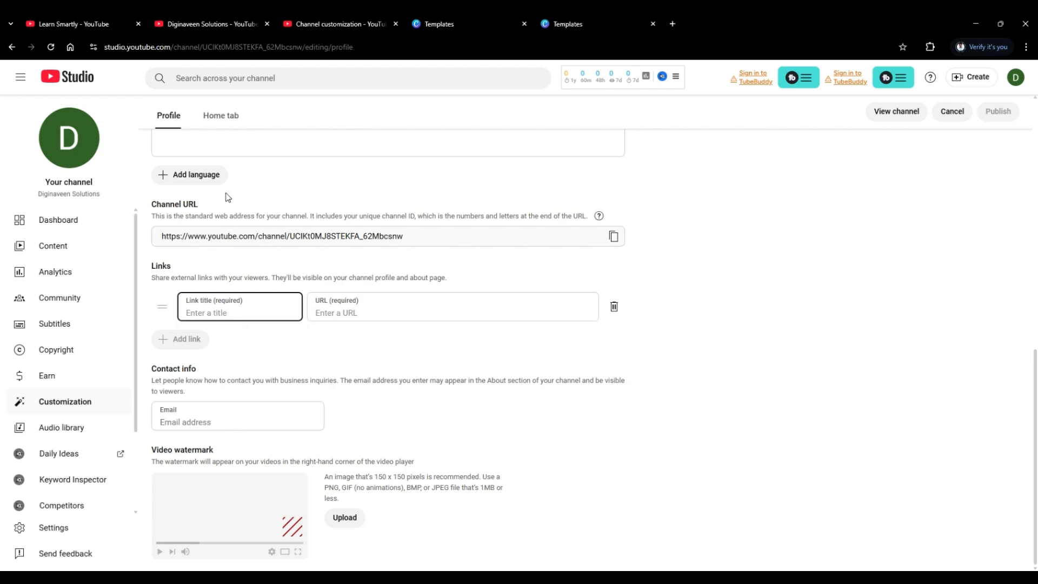
click(86, 23)
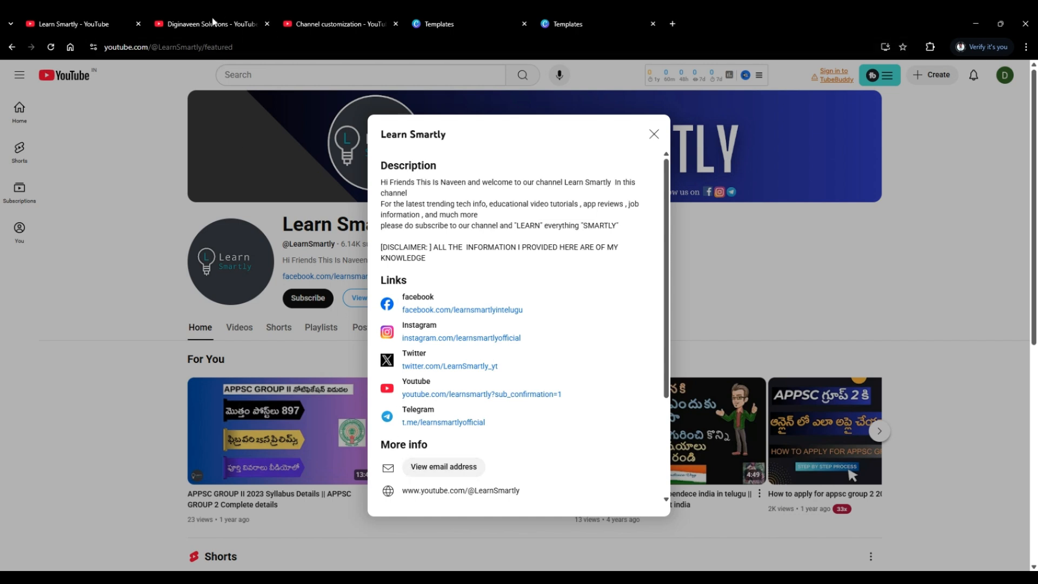
click(306, 24)
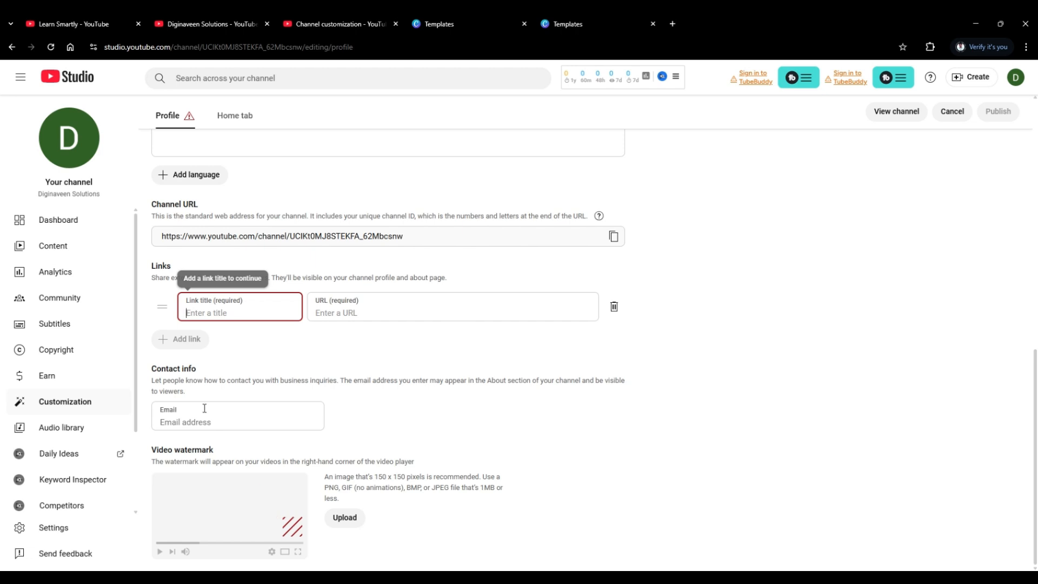
Open the channel's feature eligibility settings and examine what the standard features include and require.
click(54, 528)
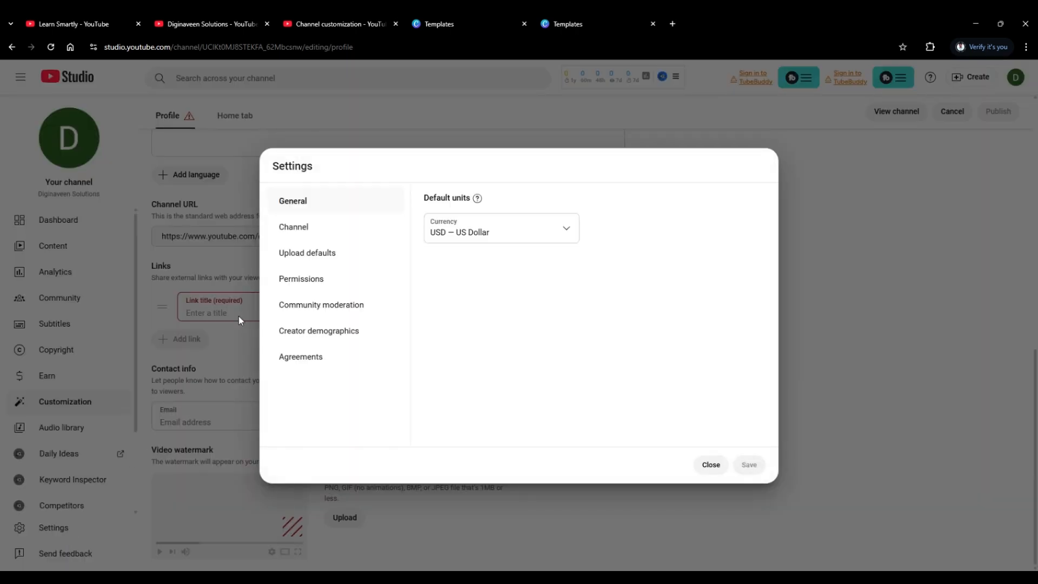
click(299, 232)
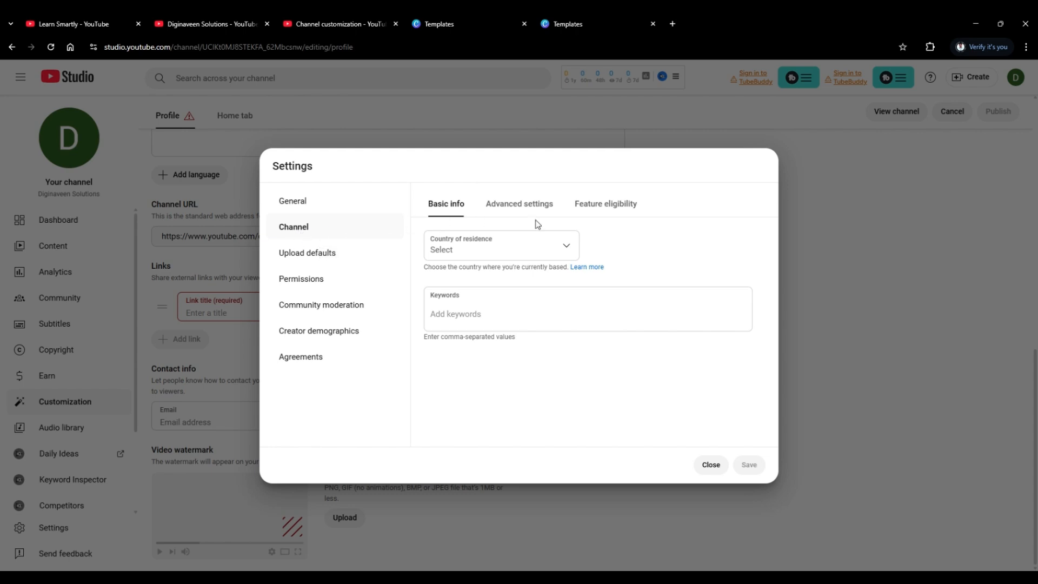
click(602, 213)
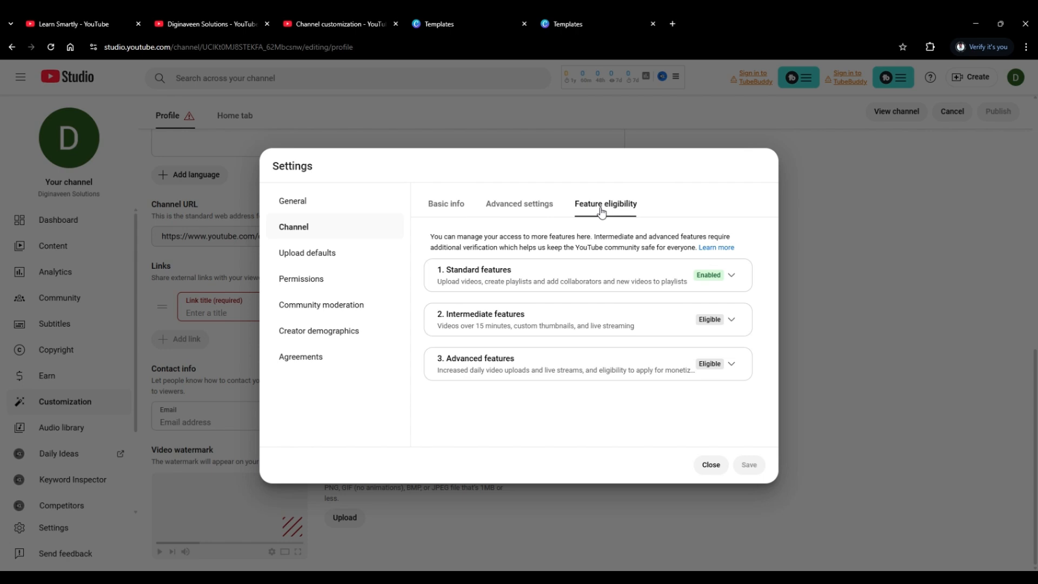
click(730, 279)
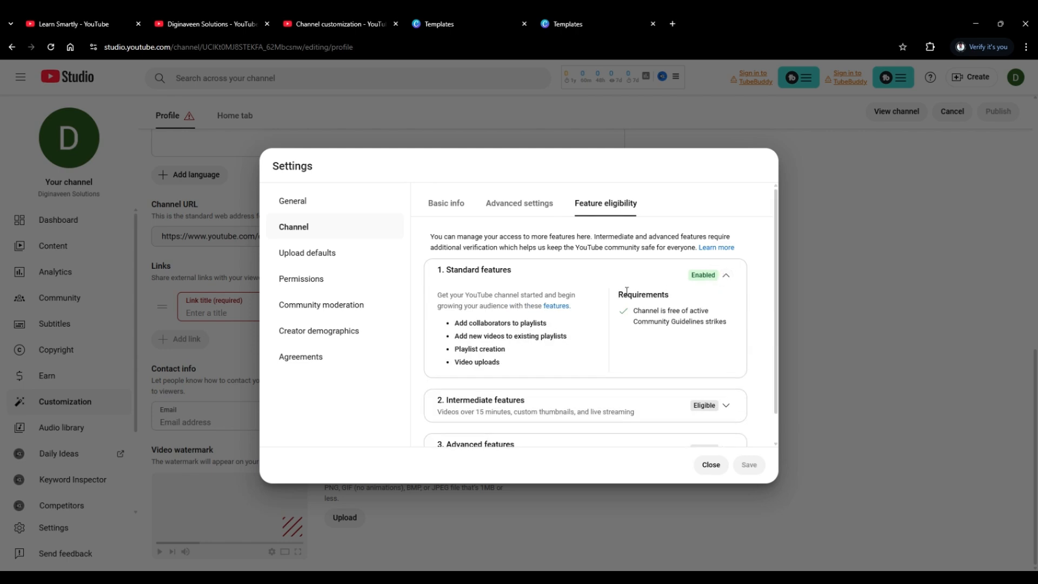
scroll(626, 292, down, 1)
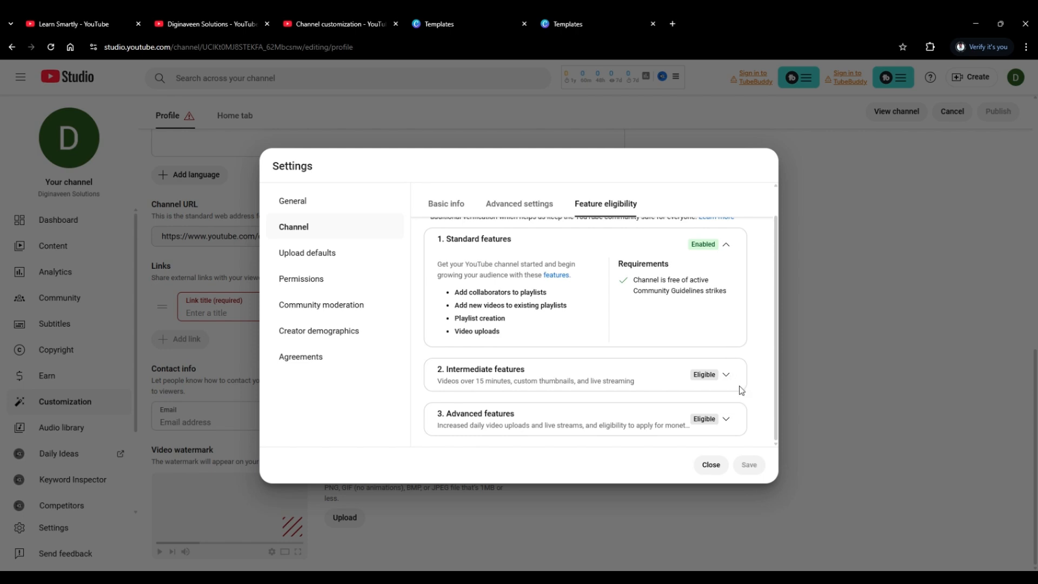
Verify the channel's phone number for the intermediate features, with the code sent by text message and India as the country.
click(725, 378)
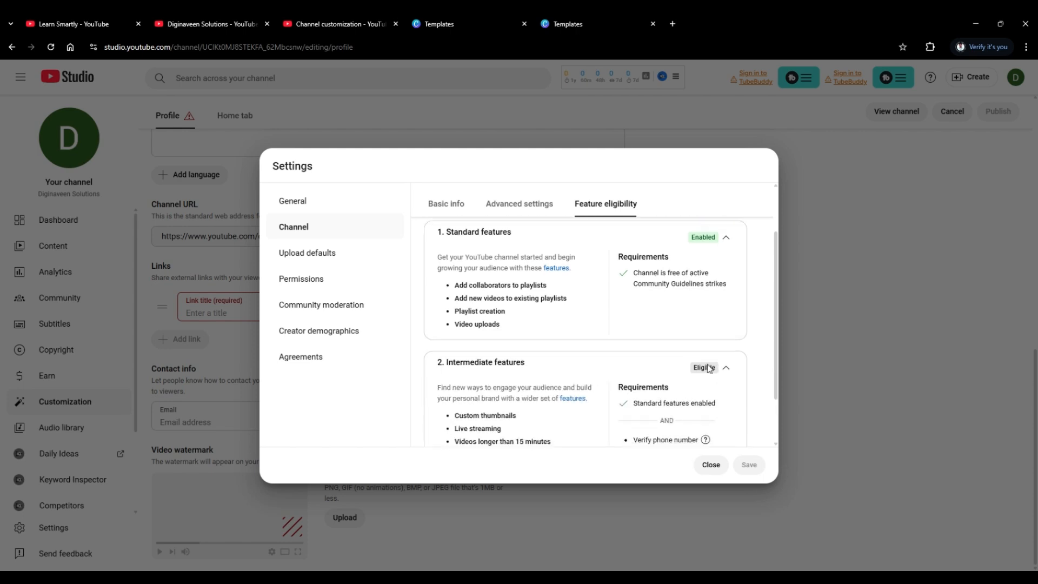
scroll(714, 373, down, 3)
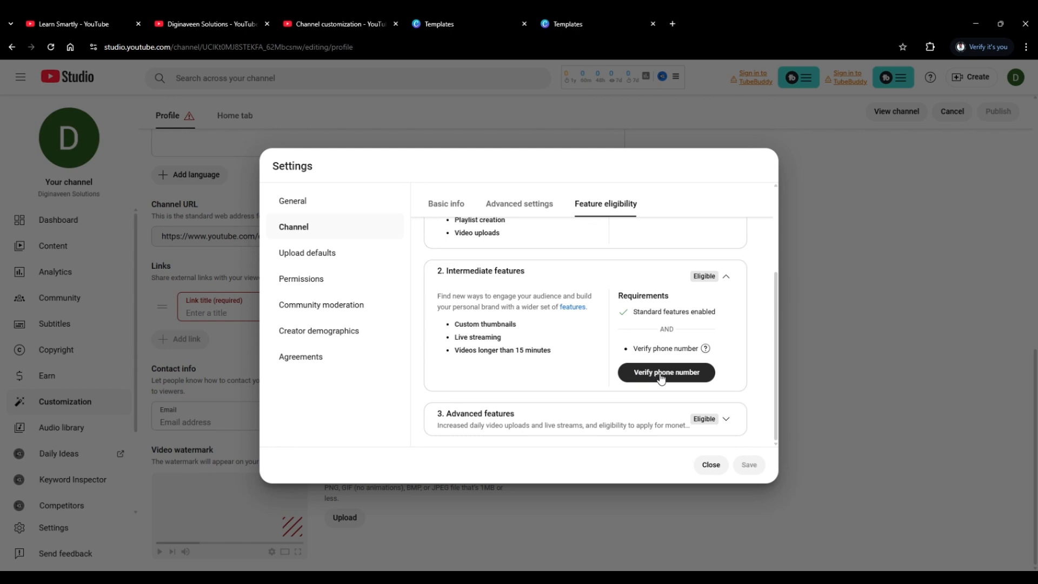
click(660, 377)
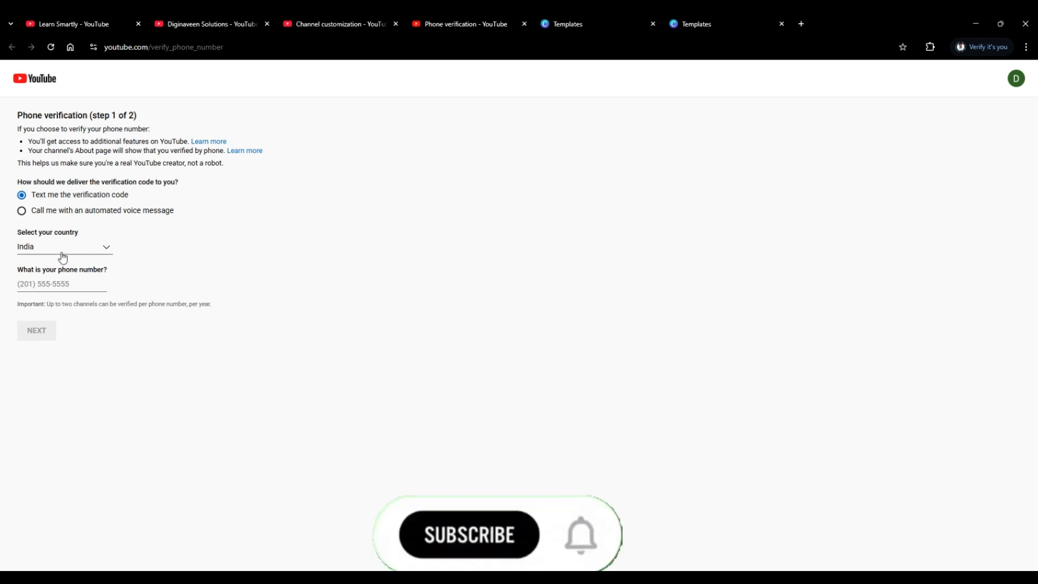
click(41, 278)
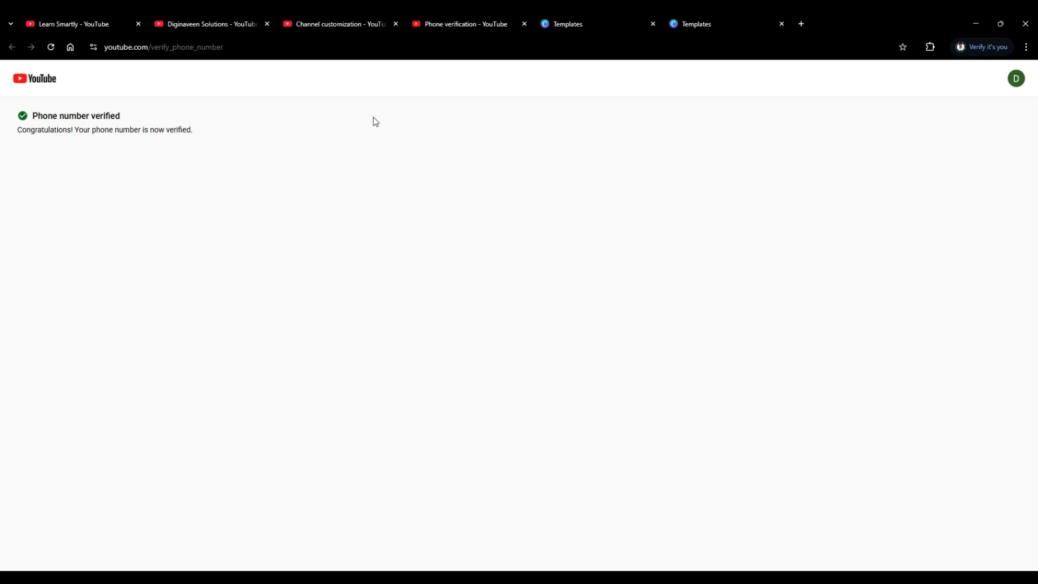
Return to the channel's feature eligibility settings and examine the status and requirements of the intermediate and advanced features.
click(354, 25)
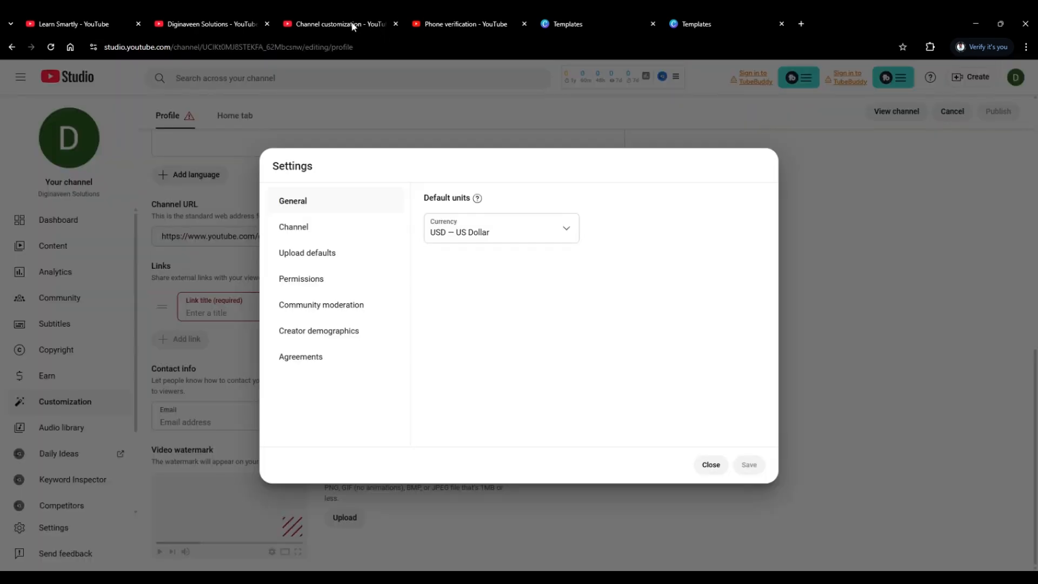
click(331, 233)
click(610, 212)
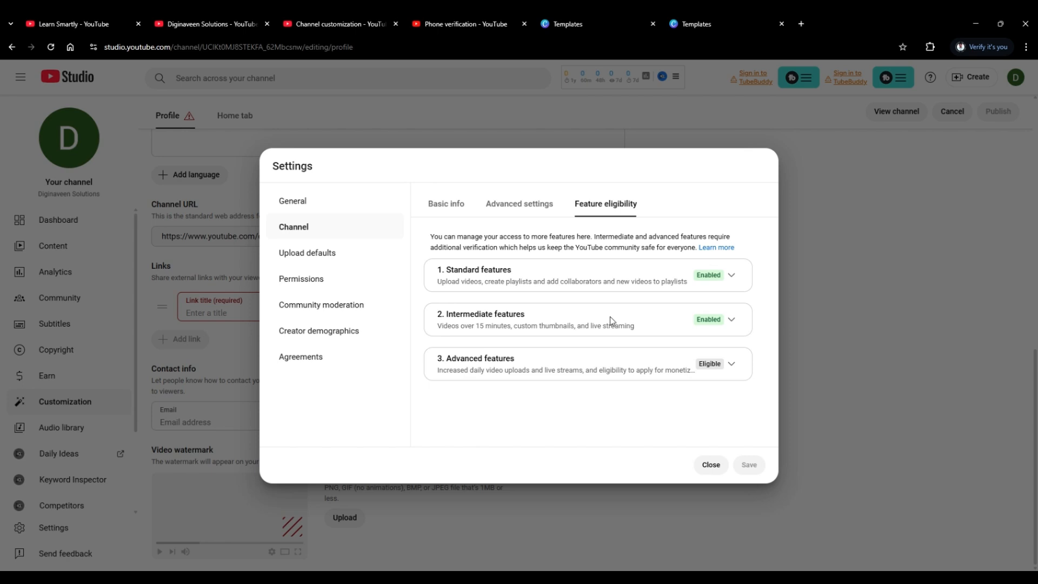
click(730, 323)
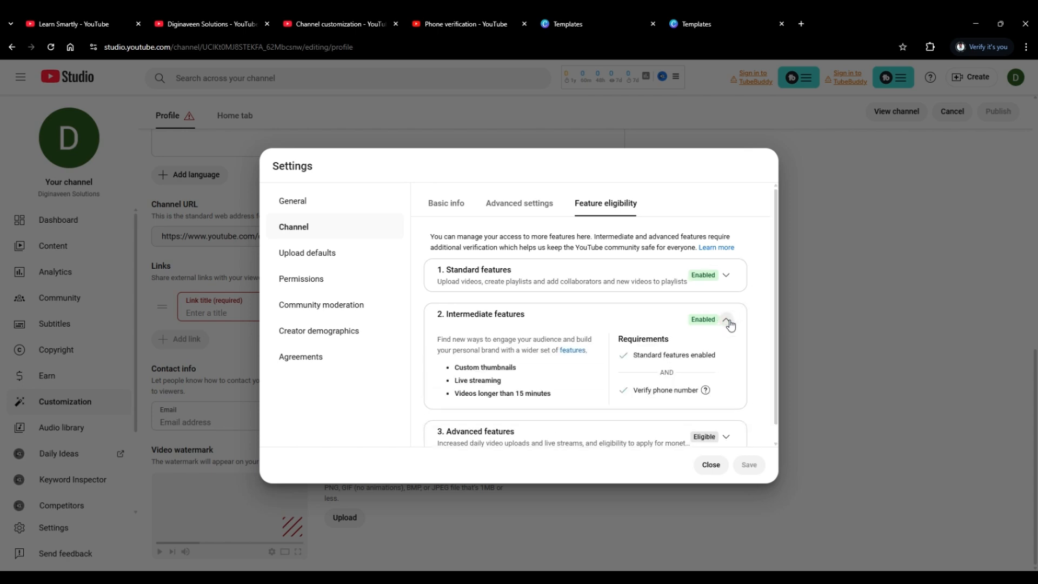
scroll(735, 322, down, 1)
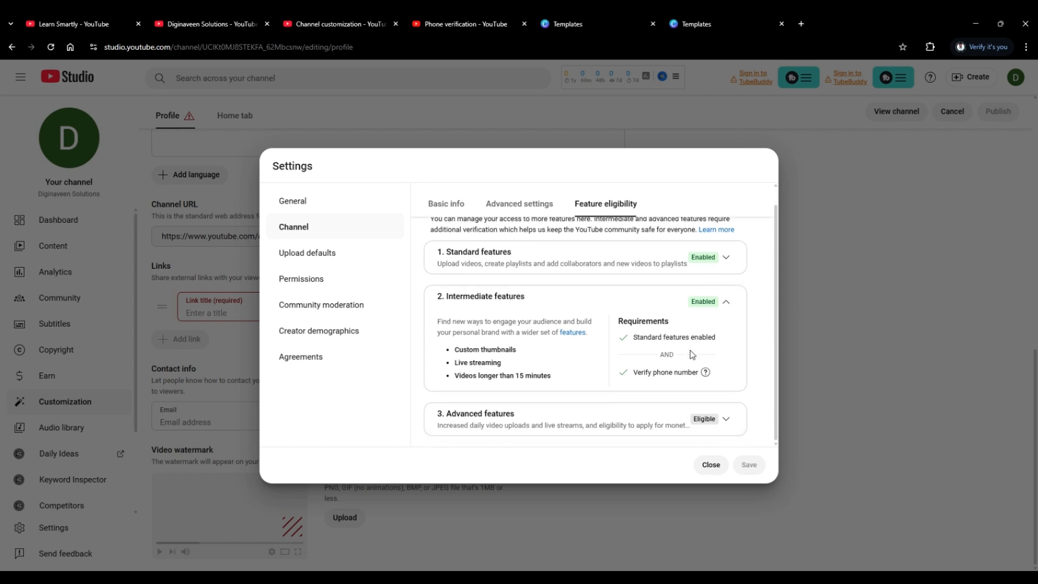
click(725, 305)
click(728, 365)
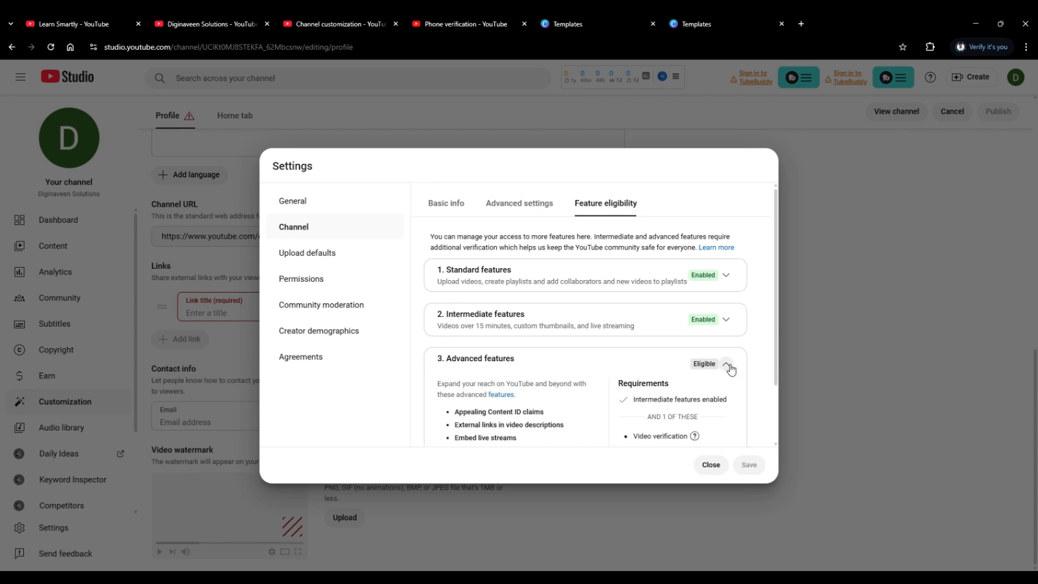
scroll(730, 367, down, 2)
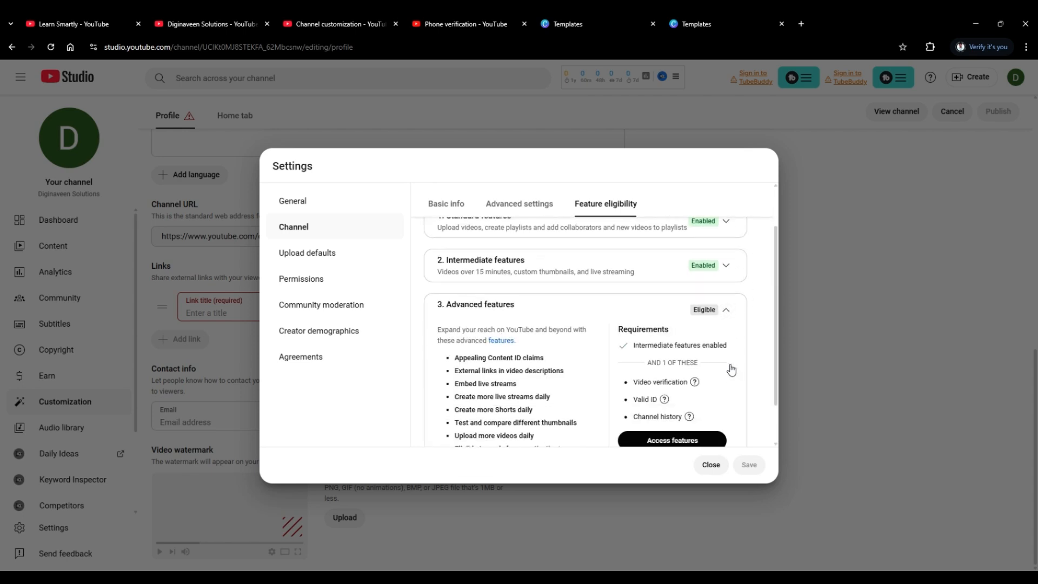
scroll(730, 357, up, 2)
click(726, 364)
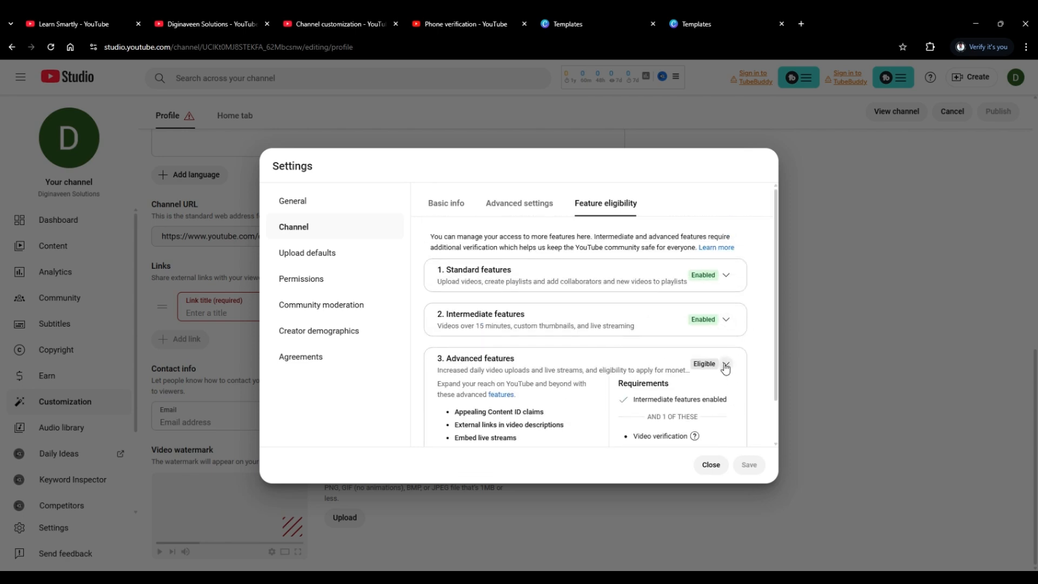
Set the channel's audience to not made for kids in the advanced channel settings and save the change.
click(498, 211)
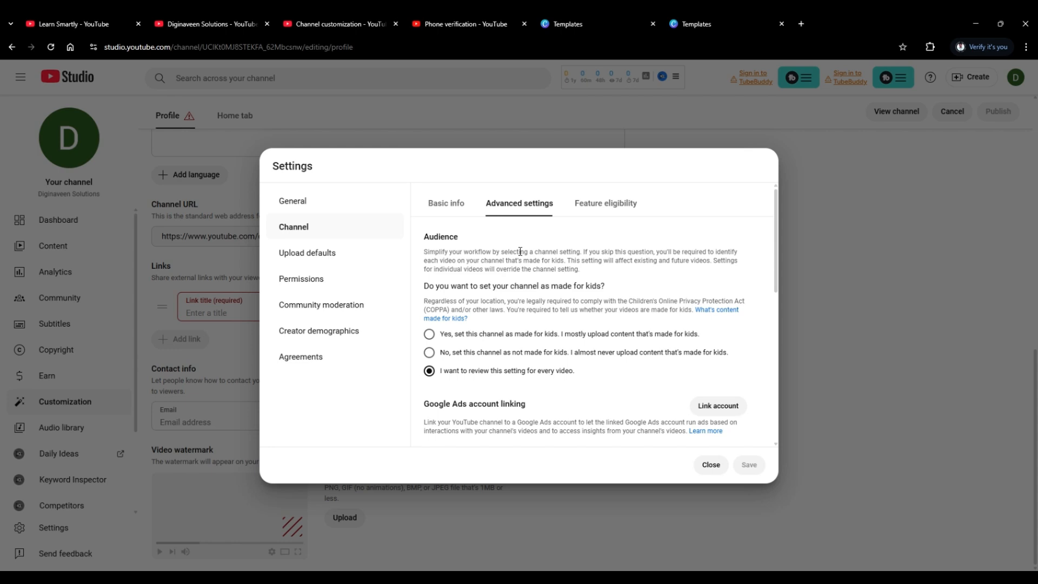
scroll(520, 252, down, 4)
scroll(520, 251, up, 3)
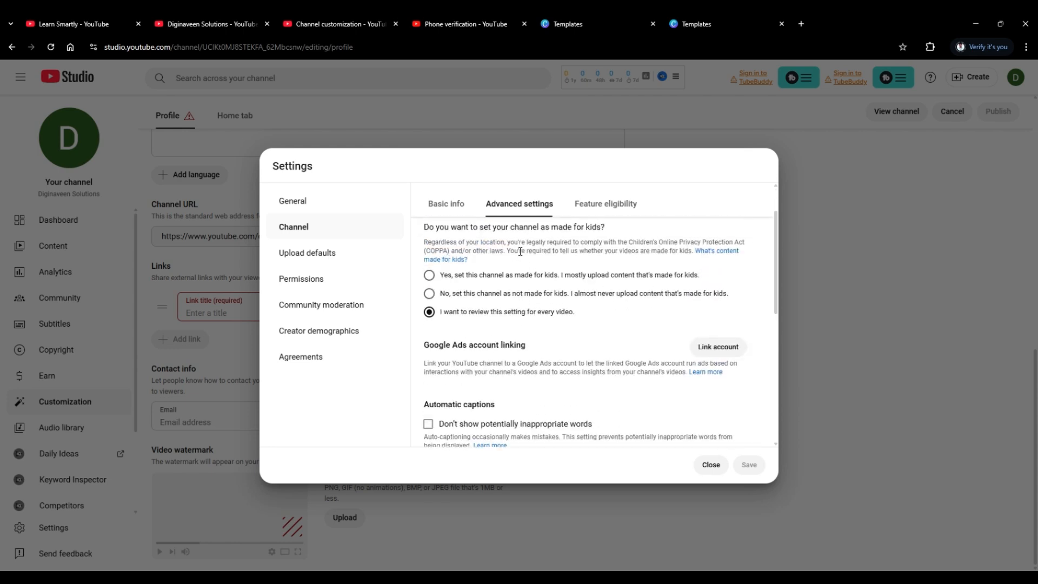
scroll(520, 252, up, 1)
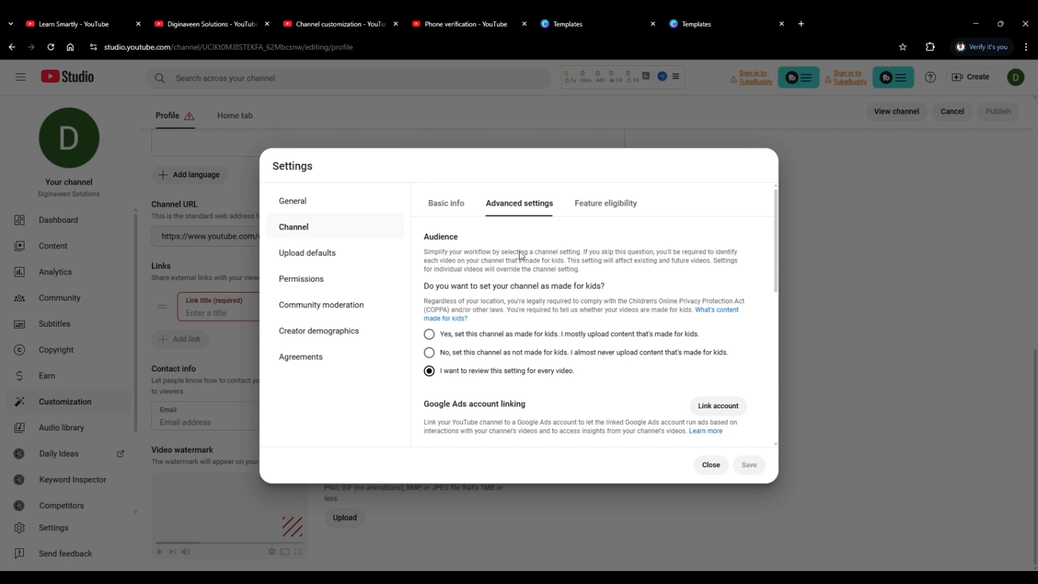
scroll(528, 281, down, 5)
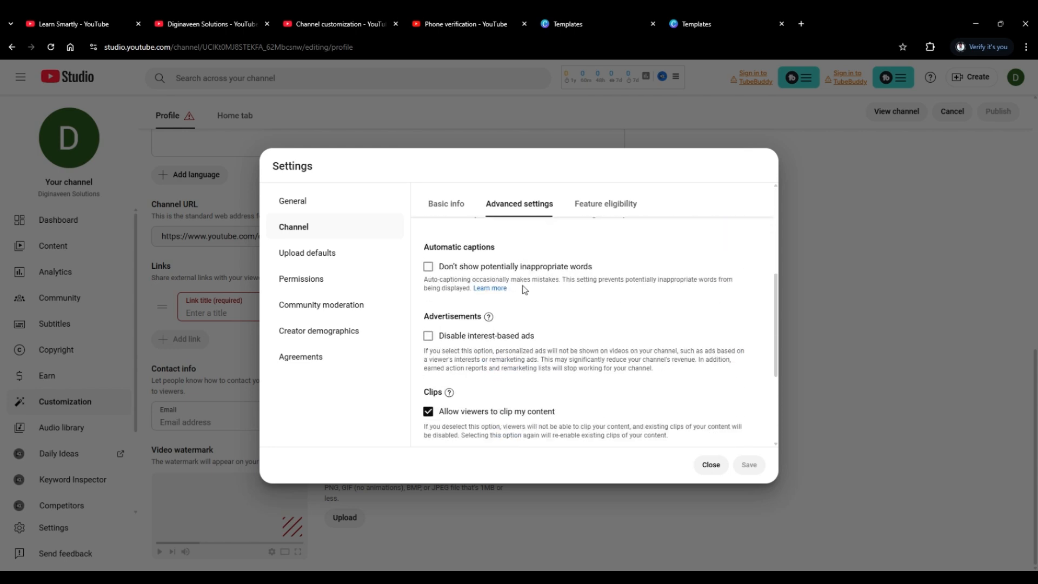
scroll(524, 290, up, 1)
scroll(525, 290, down, 4)
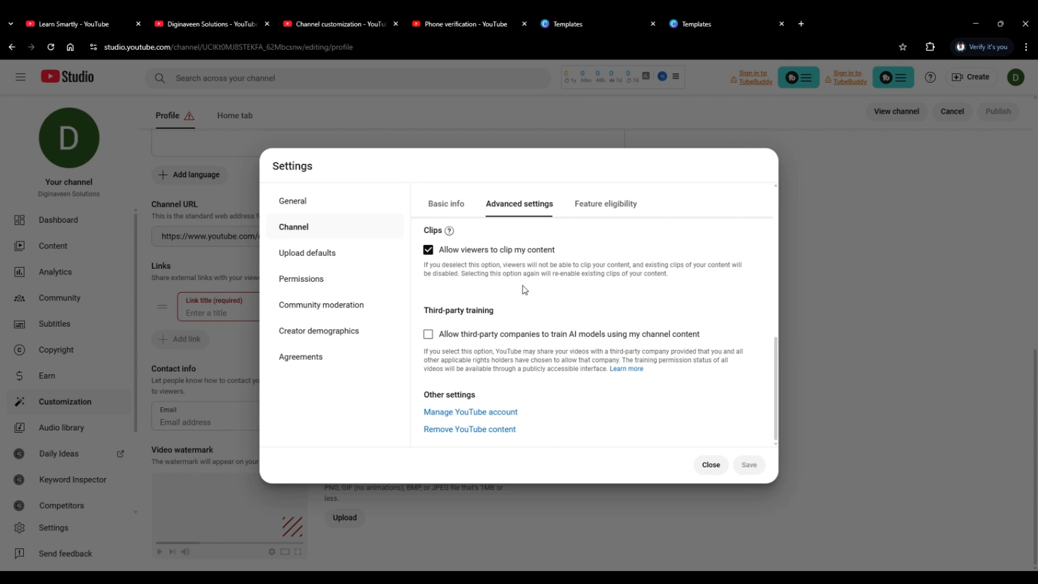
scroll(525, 290, up, 6)
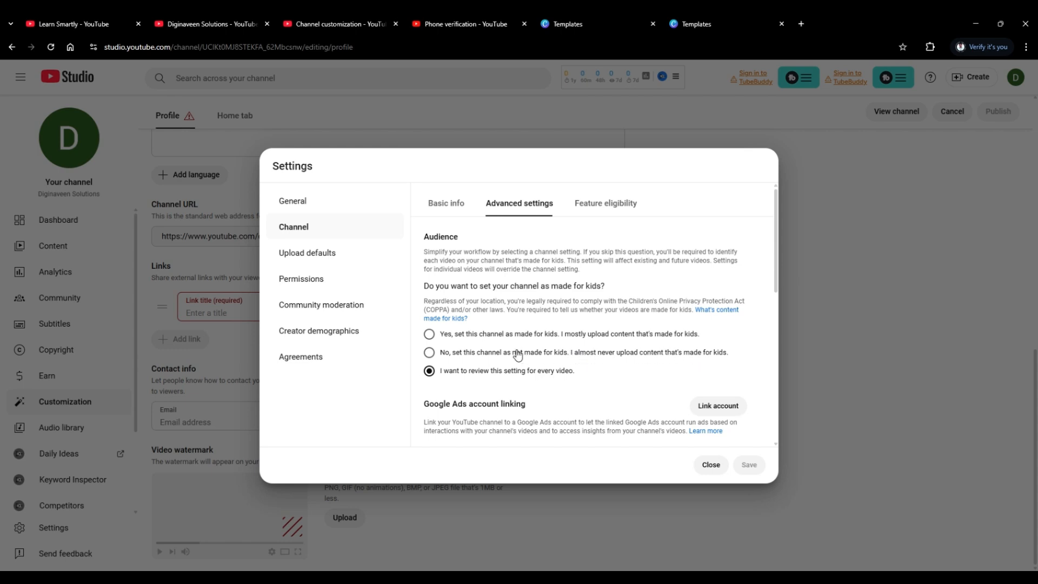
click(429, 352)
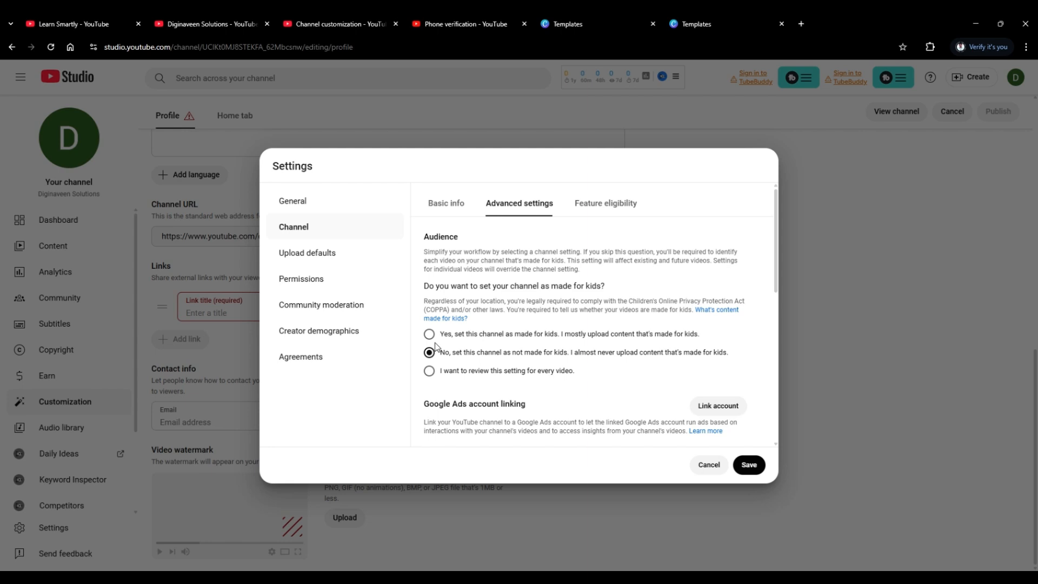
click(749, 465)
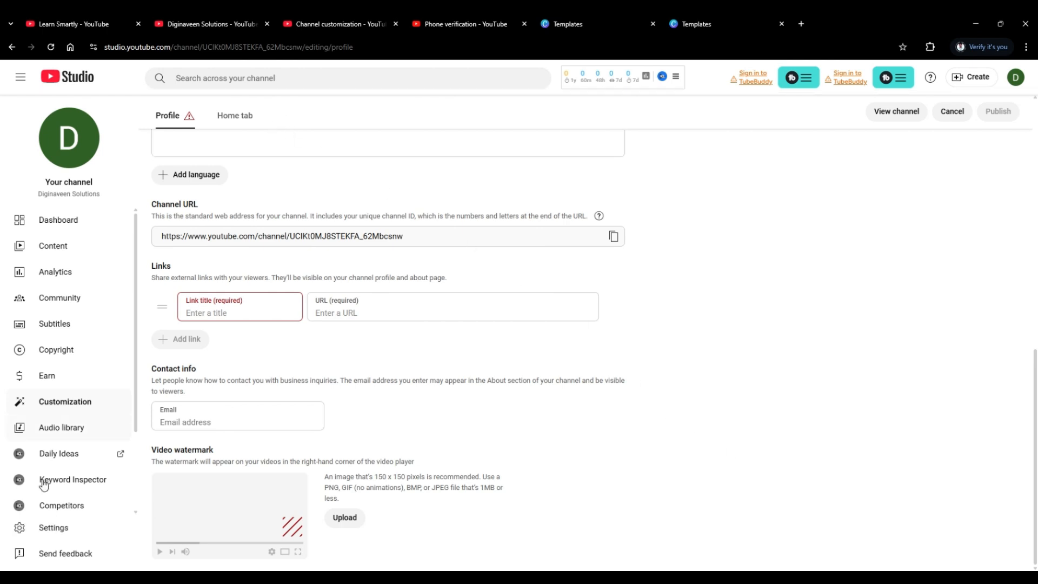
Set the channel's country of residence to India in its basic info and save the settings.
click(50, 529)
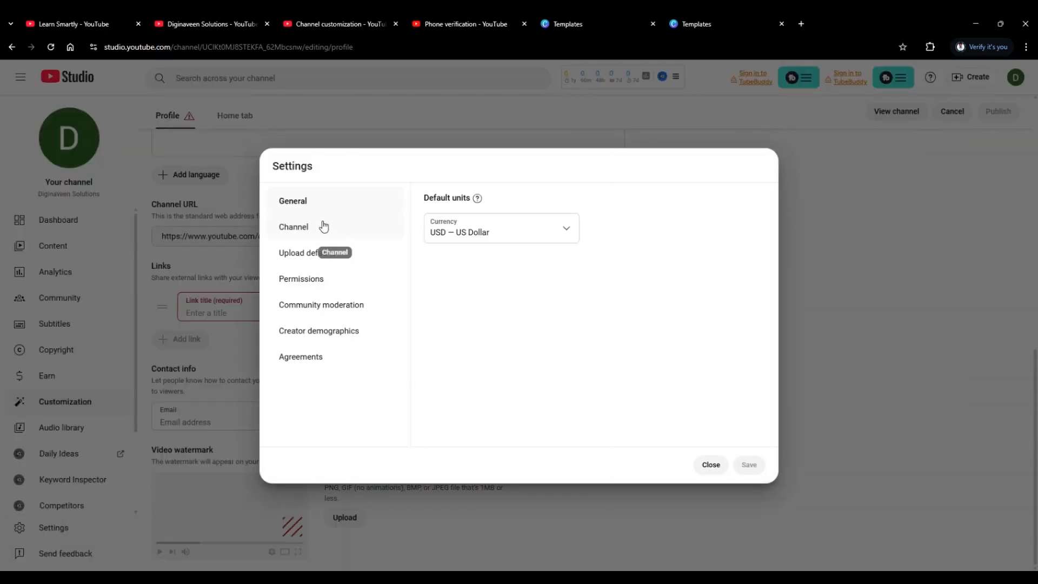
click(301, 229)
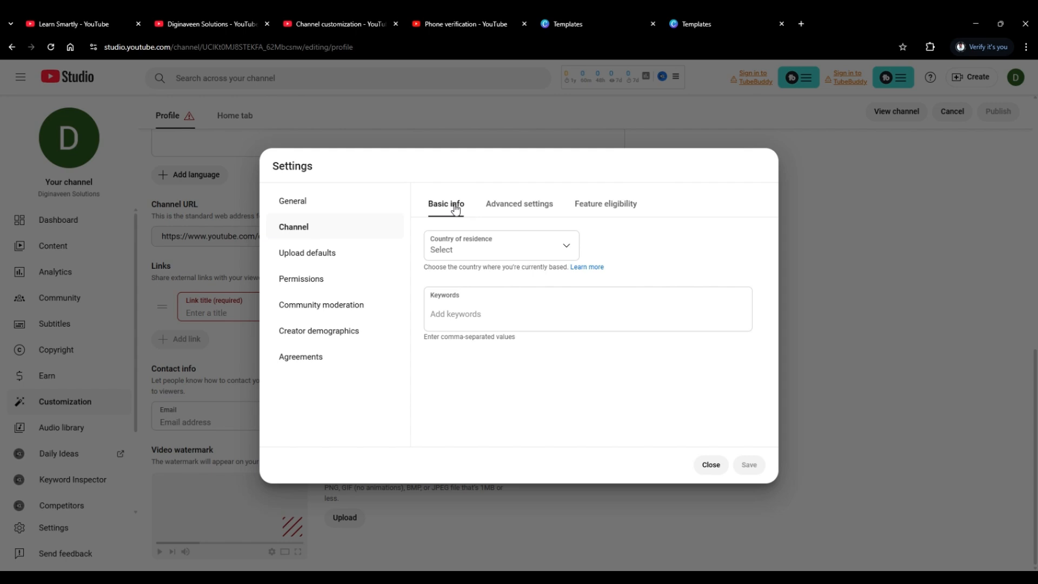
click(514, 259)
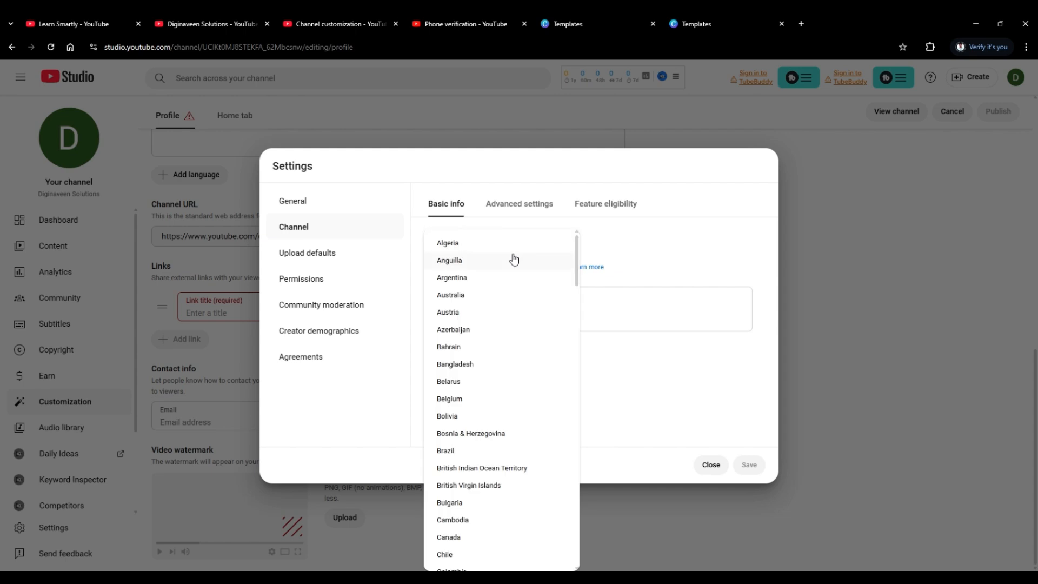
scroll(510, 267, down, 5)
scroll(502, 279, down, 6)
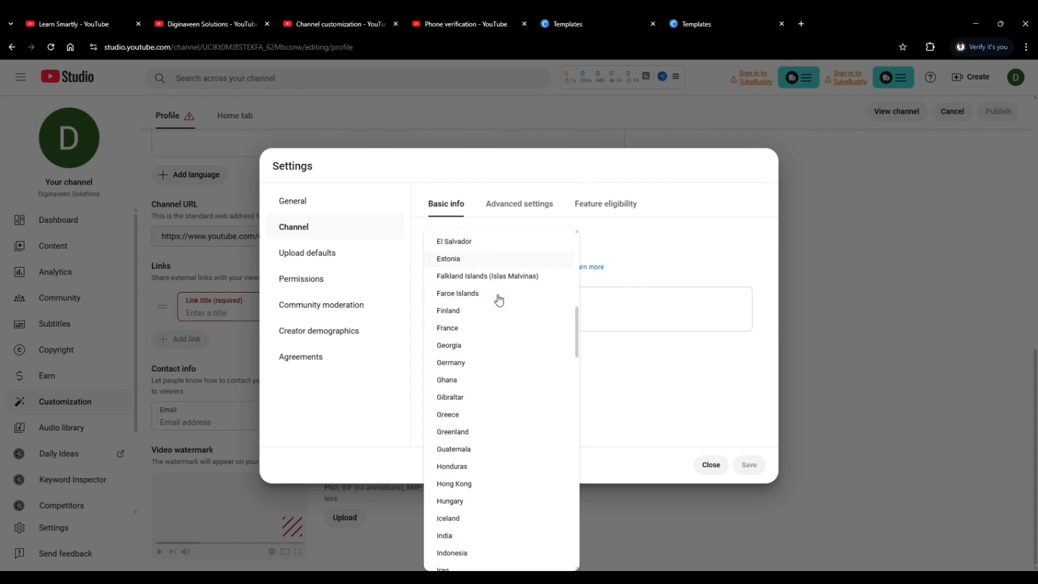
click(493, 382)
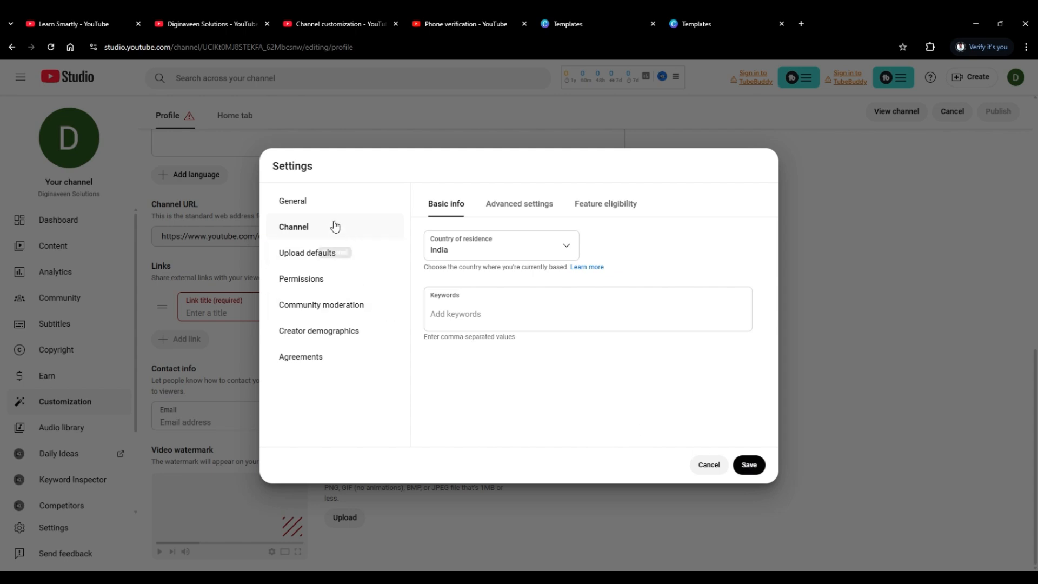
click(748, 465)
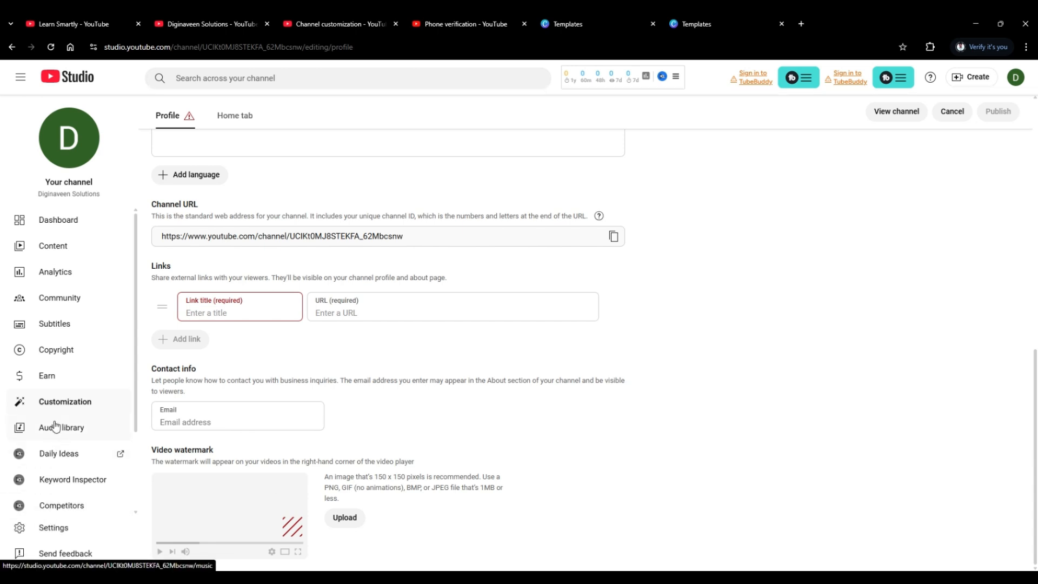
Set the default currency to INR — Indian Rupee in the channel's general settings.
click(71, 531)
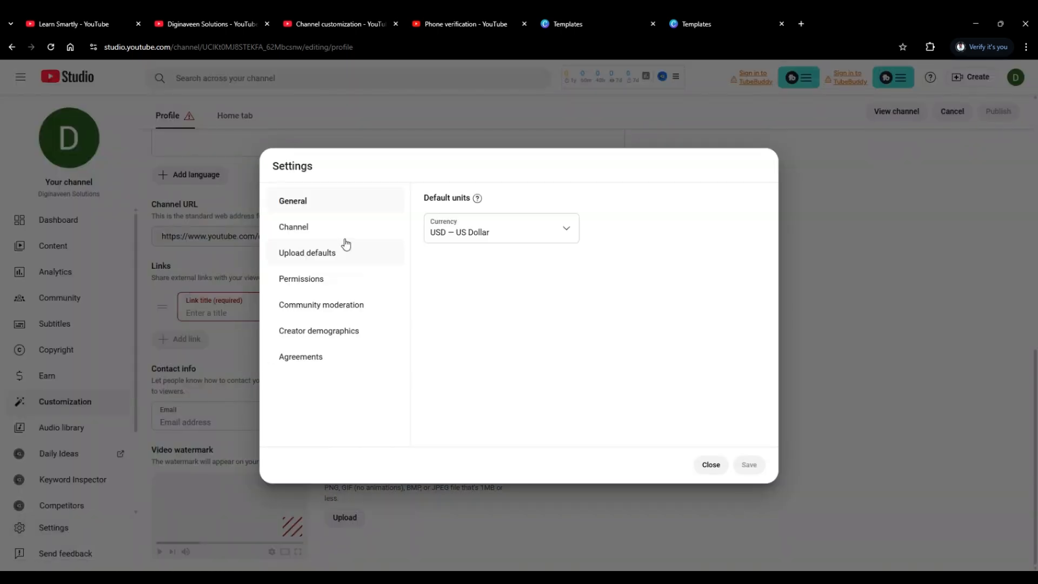
click(470, 238)
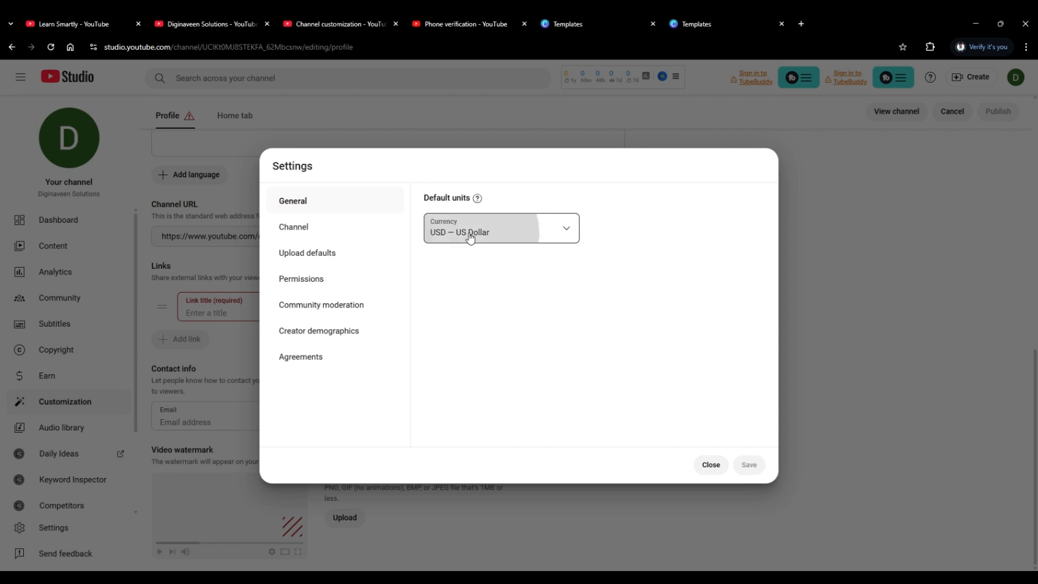
scroll(472, 425, up, 5)
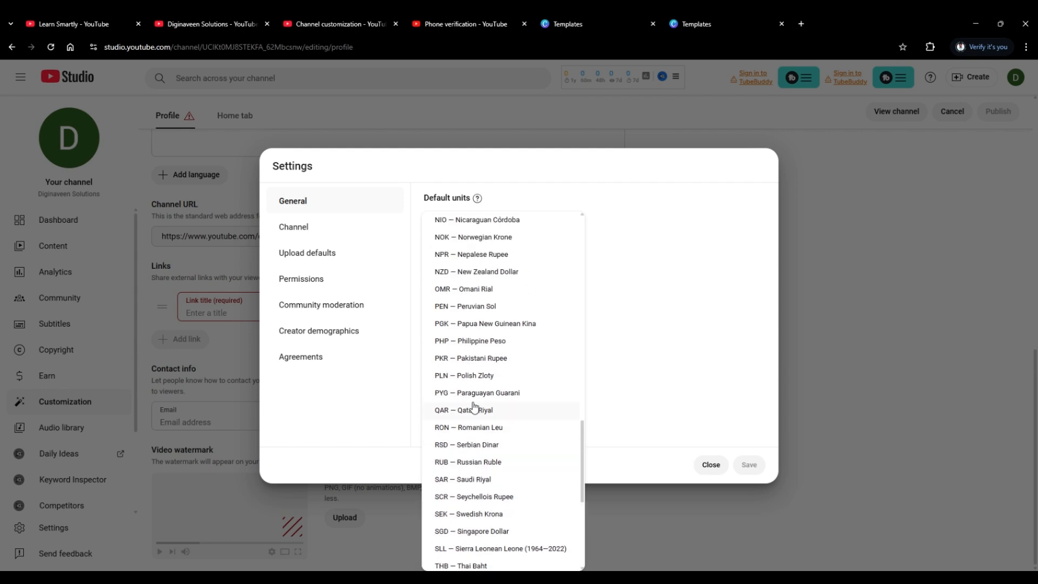
scroll(474, 407, down, 3)
scroll(474, 404, up, 3)
scroll(474, 402, down, 2)
scroll(475, 400, up, 4)
scroll(475, 398, up, 8)
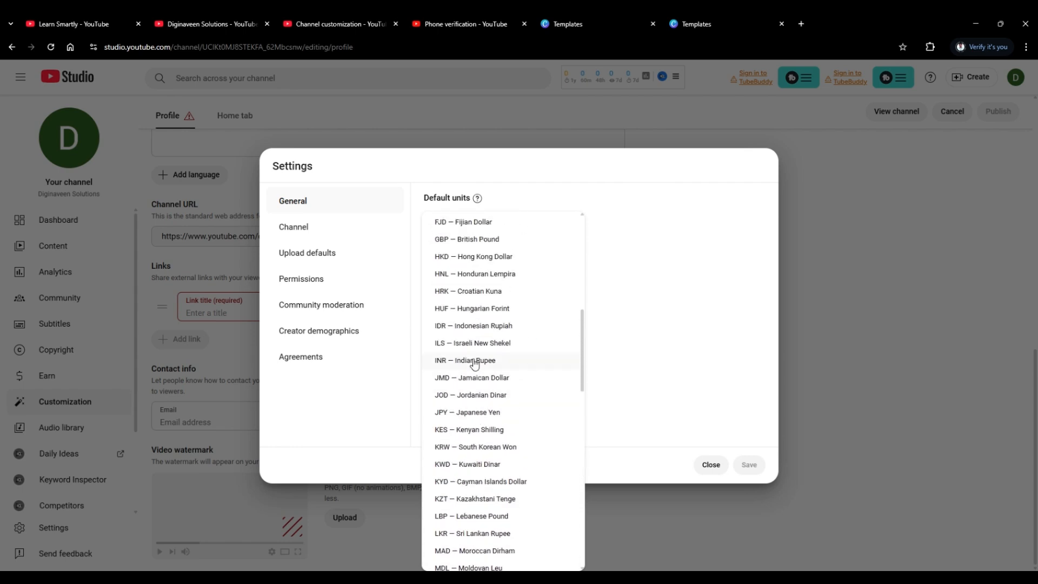
scroll(473, 354, up, 1)
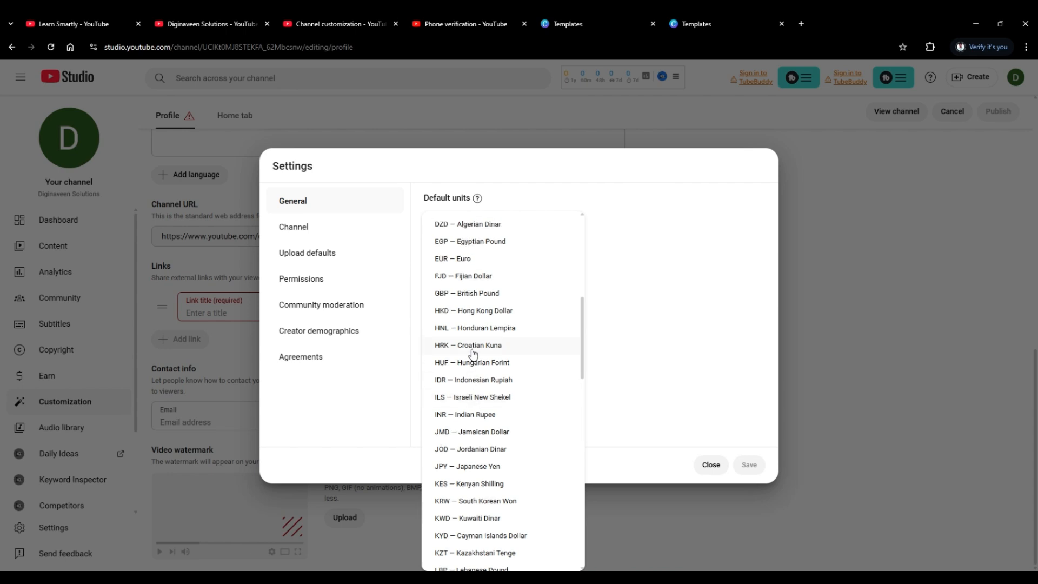
click(484, 416)
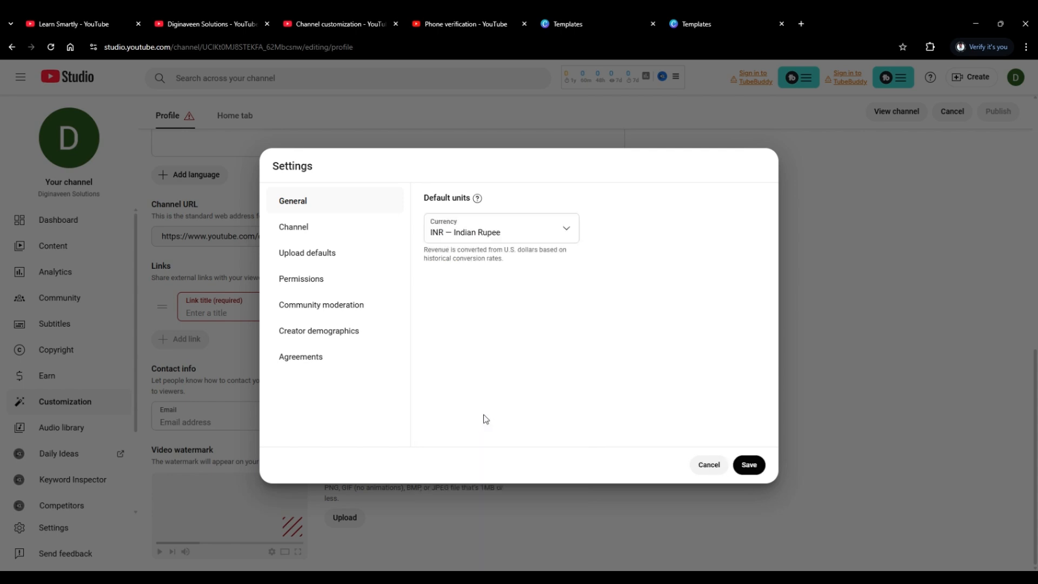
Open the upload defaults and examine the basic info fields for title, description, visibility and tags.
click(336, 259)
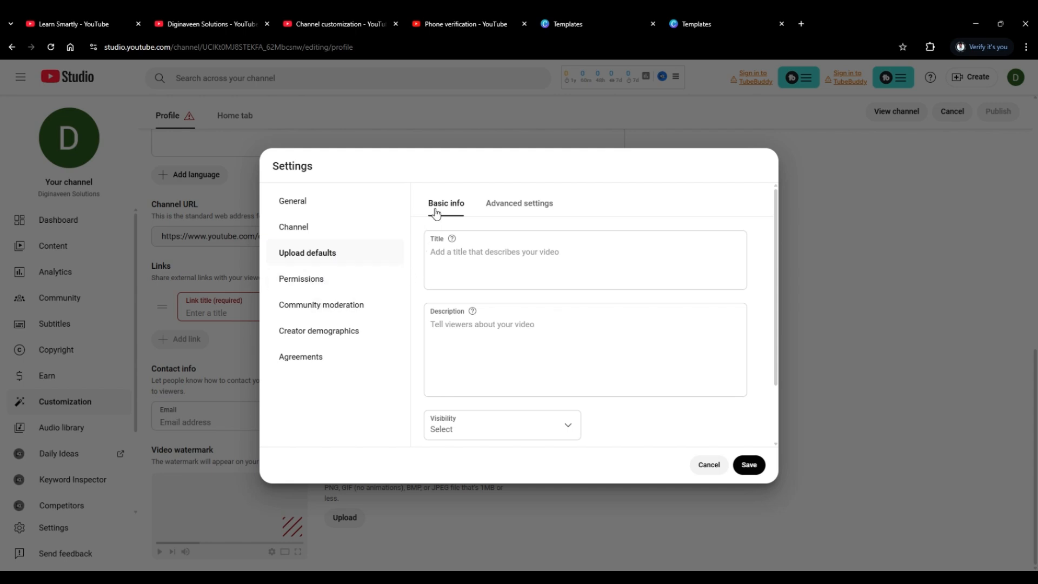
click(460, 268)
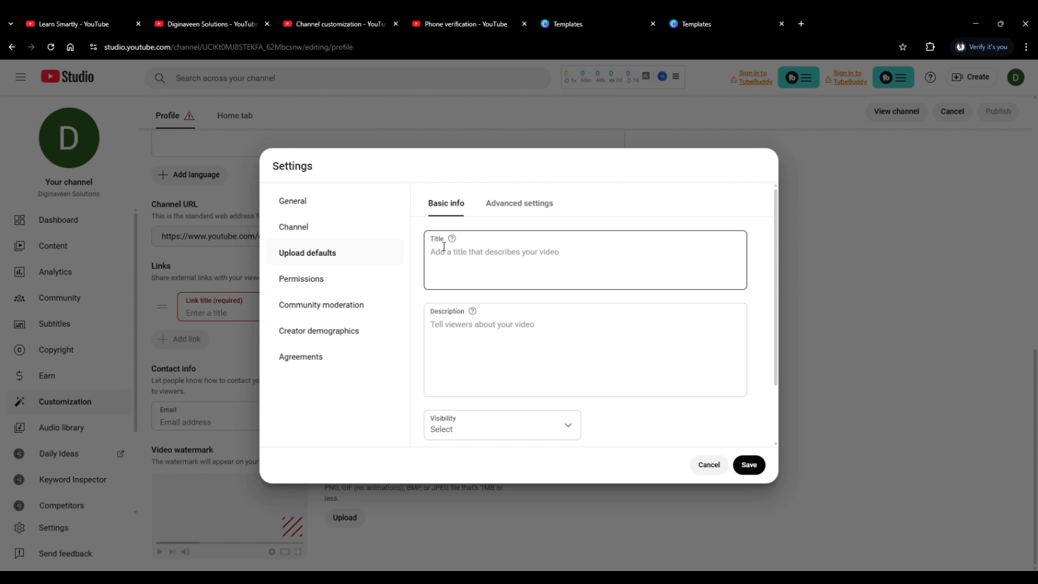
scroll(443, 288, down, 1)
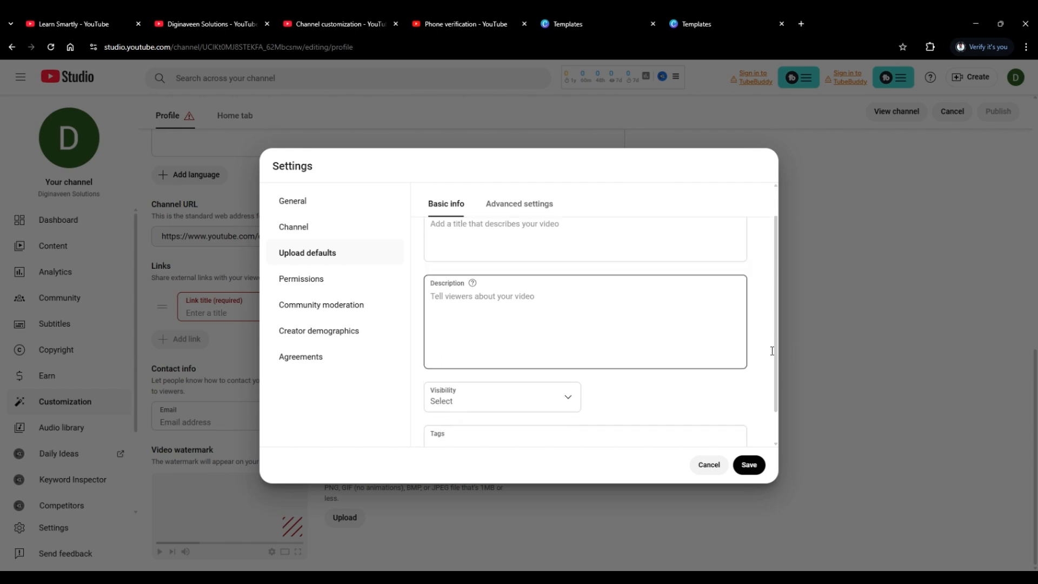
drag(779, 348, 690, 303)
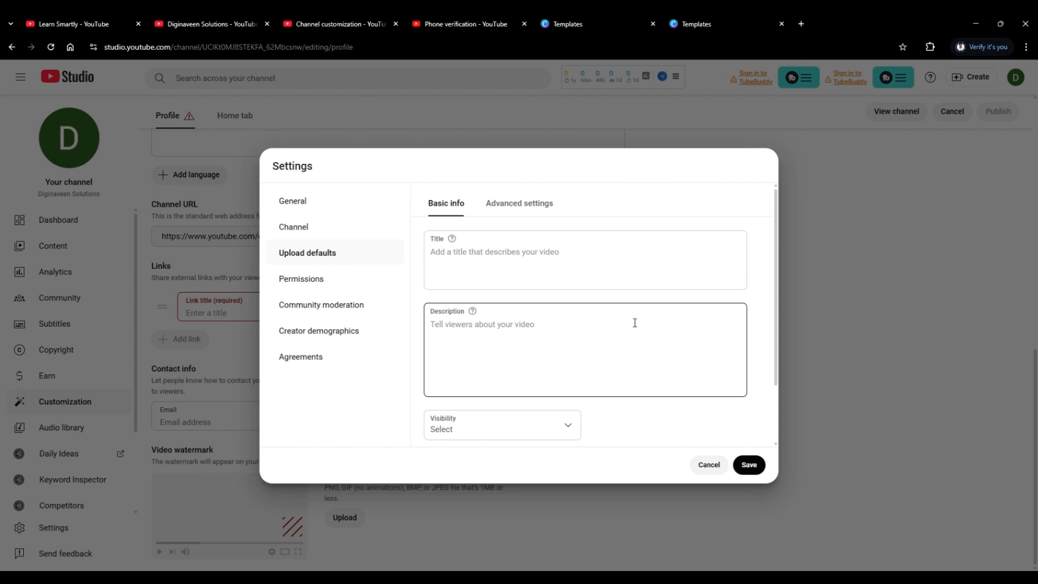
click(541, 276)
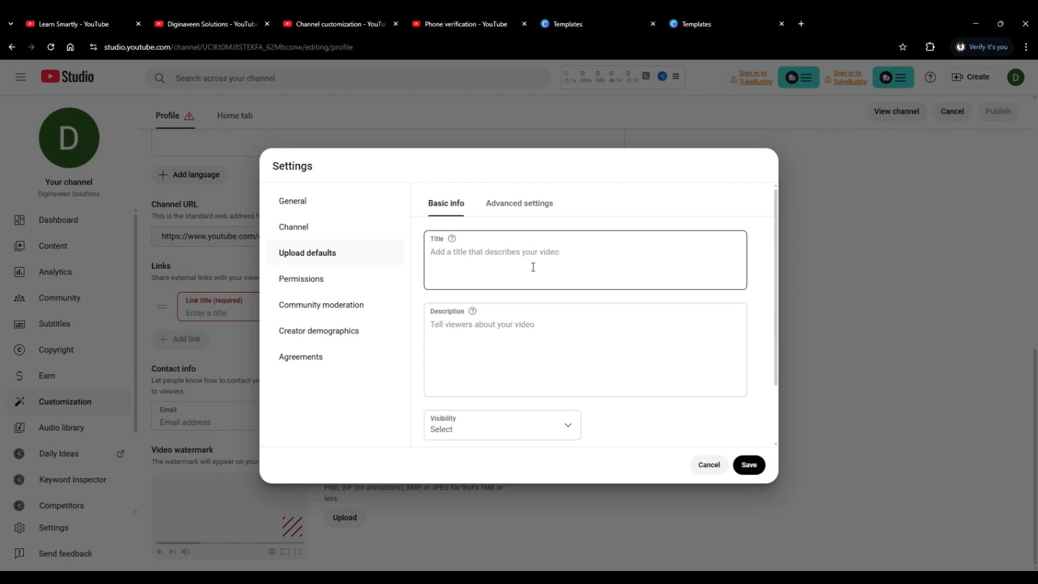
click(523, 334)
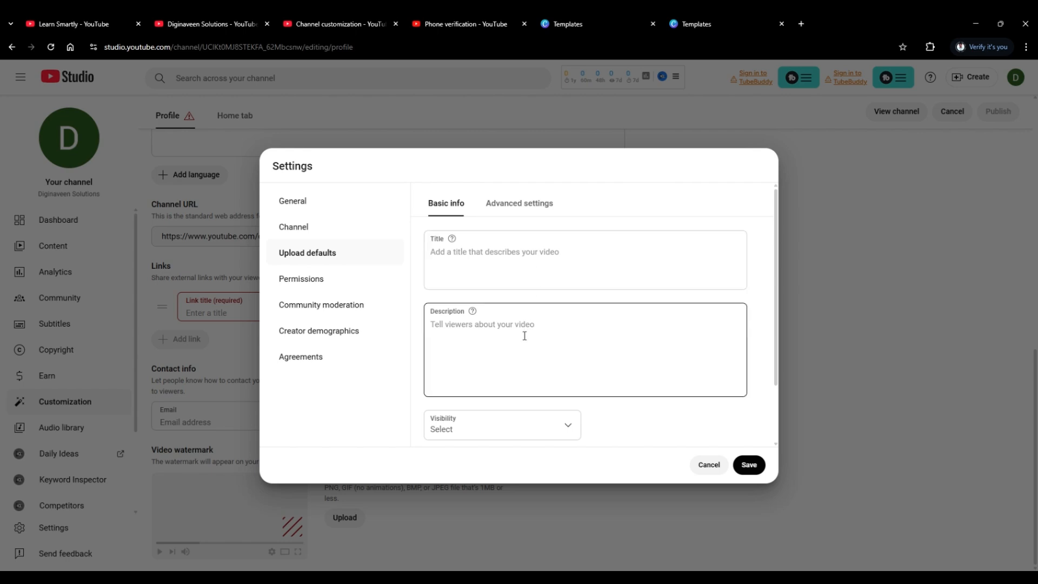
click(517, 348)
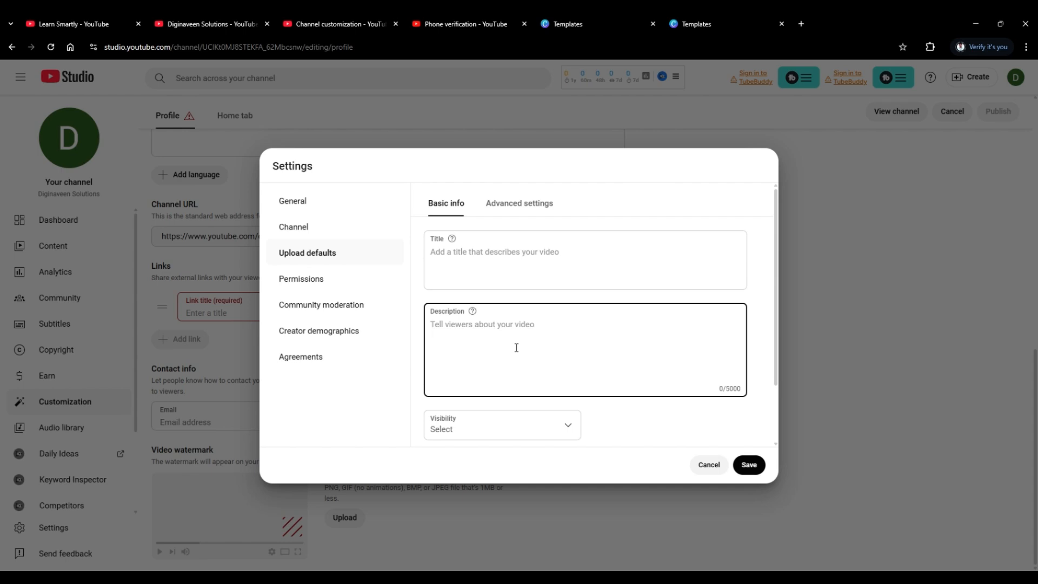
Set the default visibility for uploaded videos to Private in the upload defaults' basic info.
scroll(516, 348, down, 2)
scroll(516, 352, up, 2)
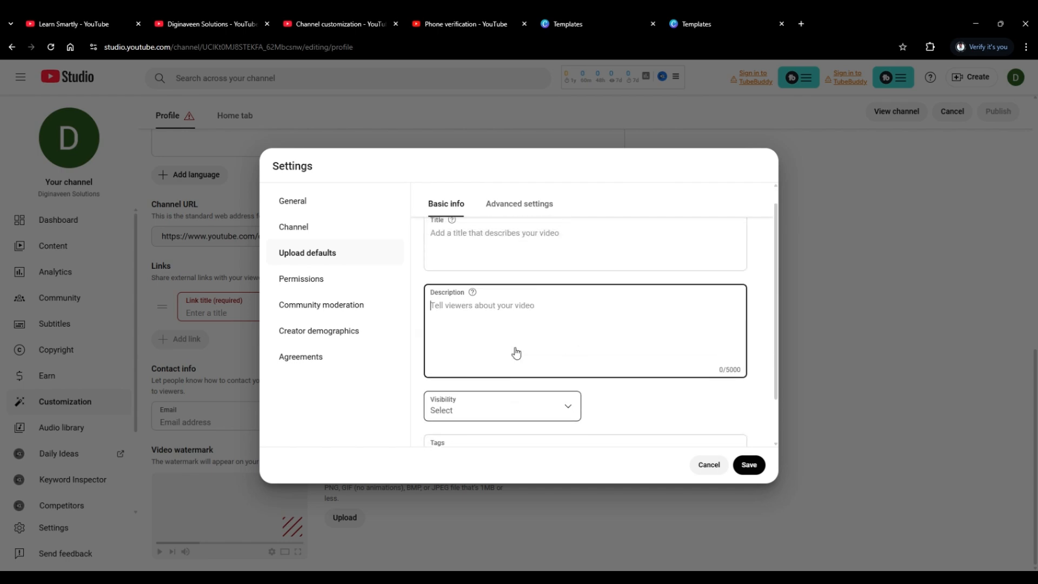
click(516, 353)
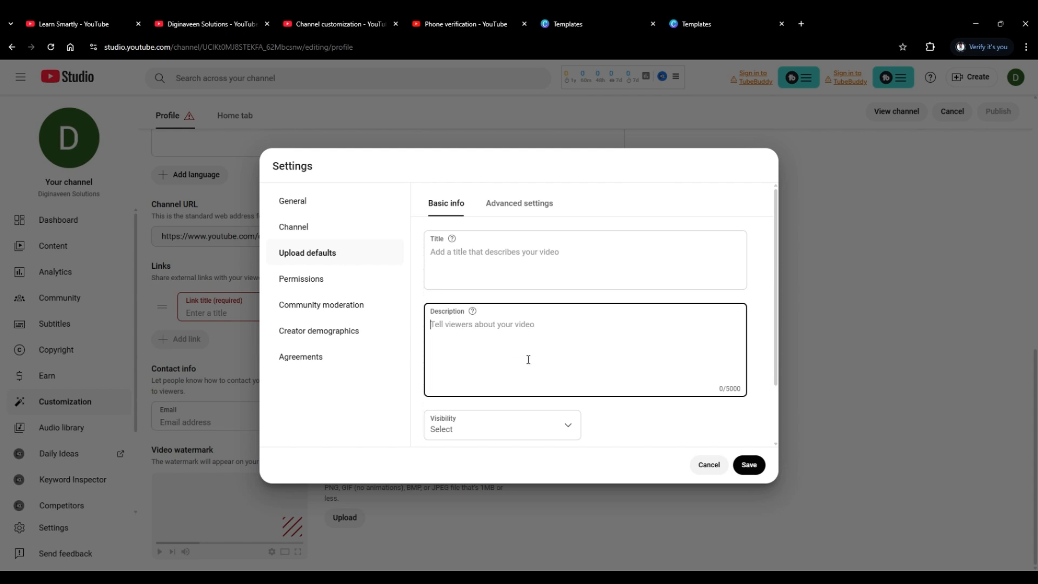
scroll(528, 359, down, 2)
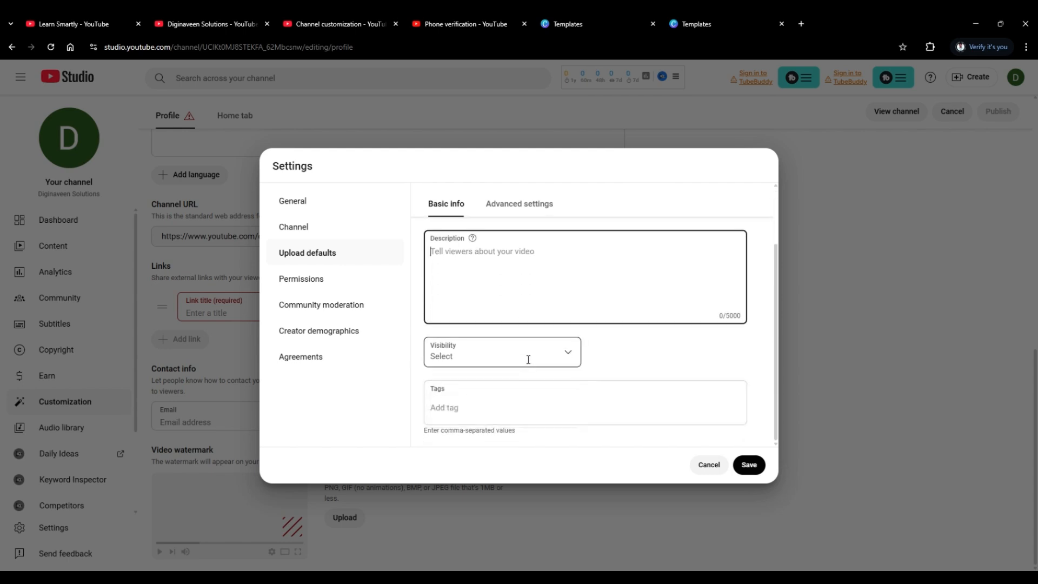
click(528, 363)
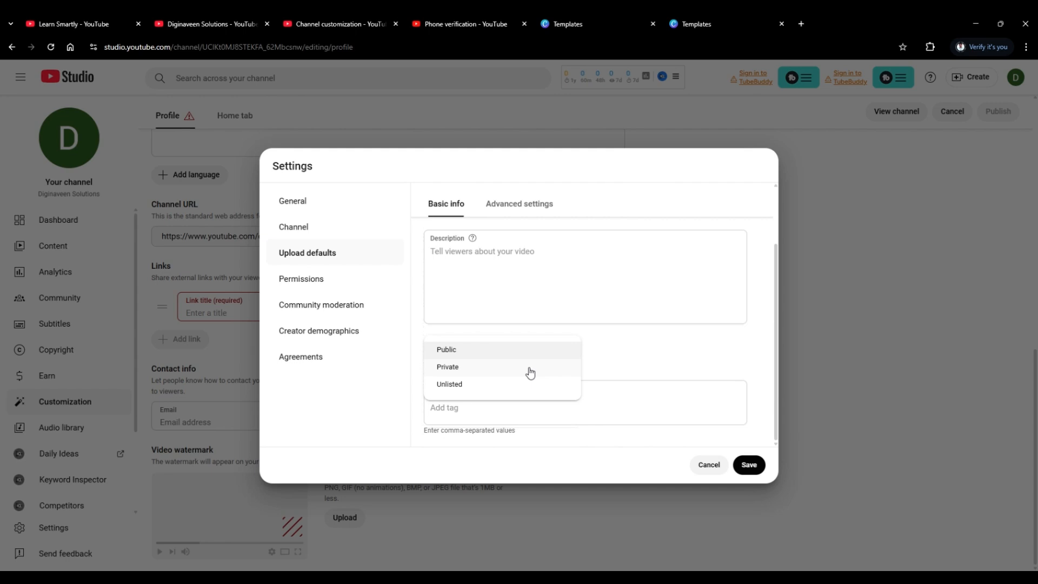
click(530, 373)
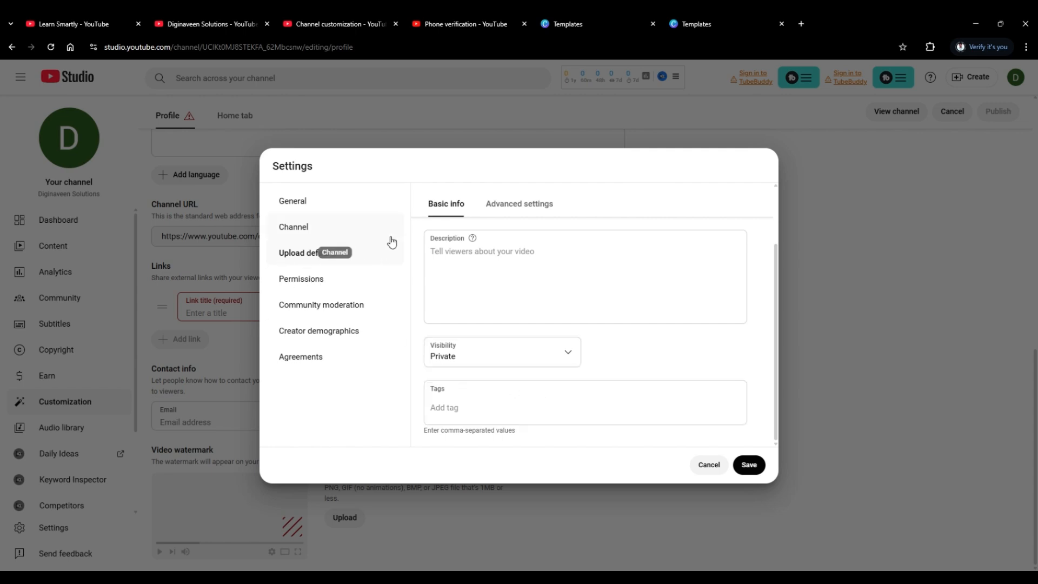
Examine the advanced upload defaults for automatic chapters, license, category, and the available video languages.
click(503, 210)
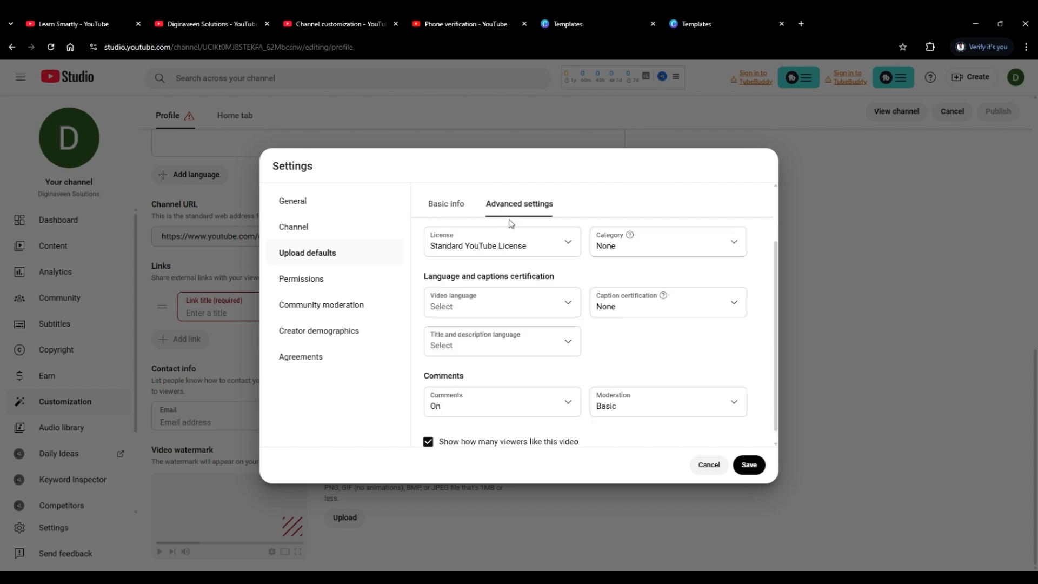
scroll(510, 226, down, 1)
scroll(510, 226, up, 3)
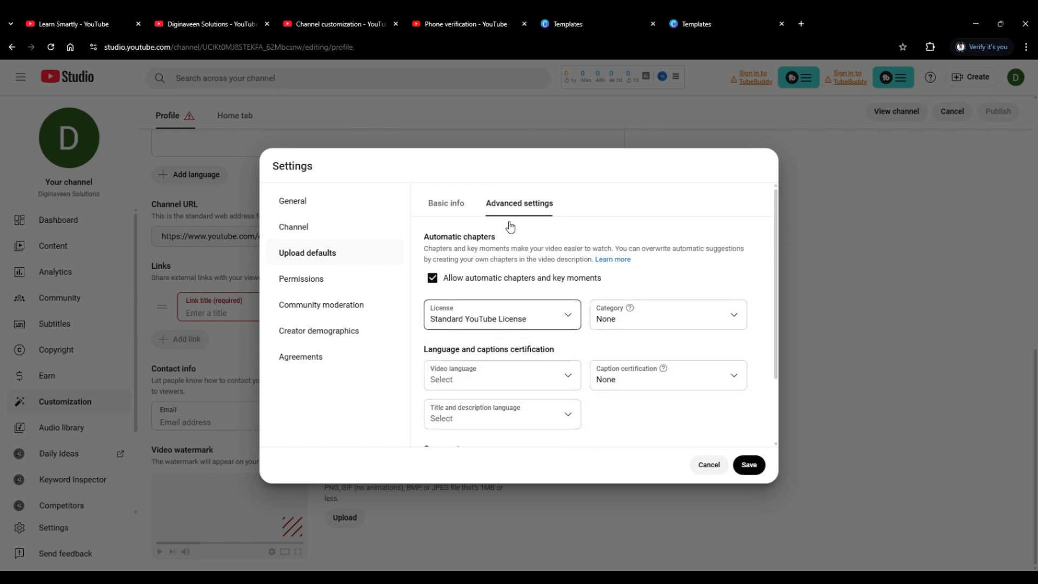
scroll(510, 226, down, 2)
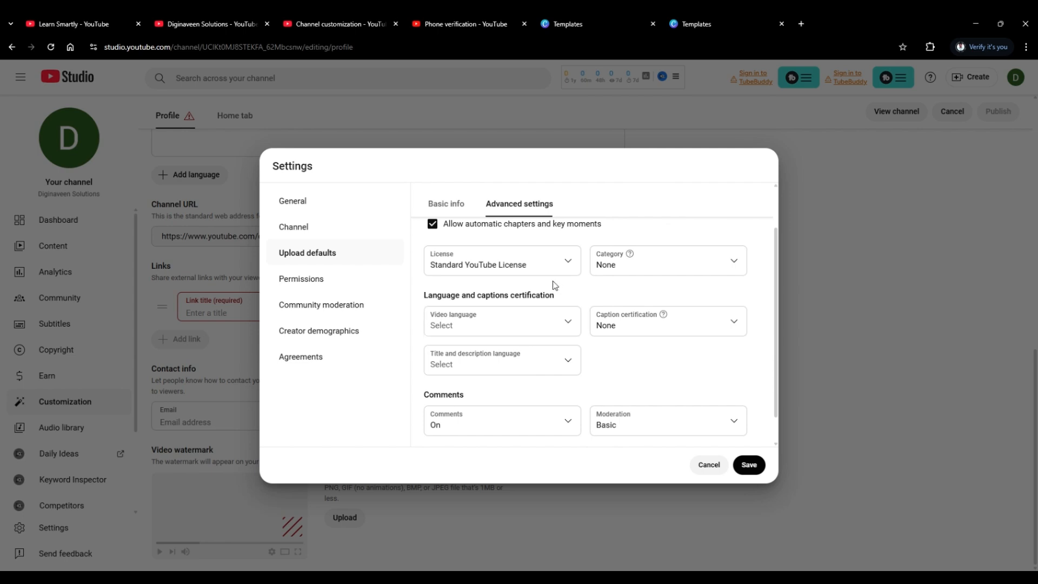
scroll(553, 287, down, 1)
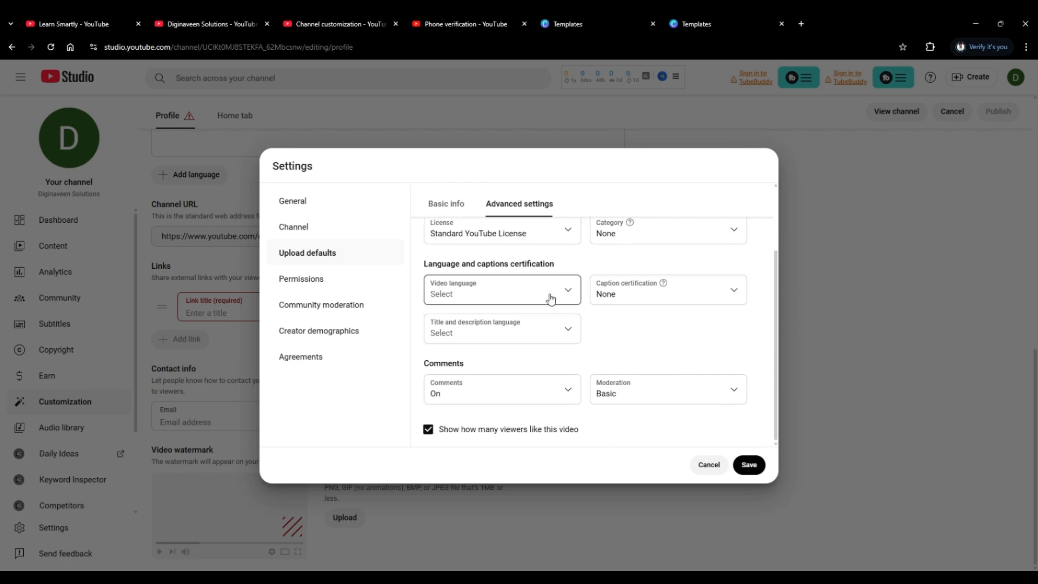
click(542, 303)
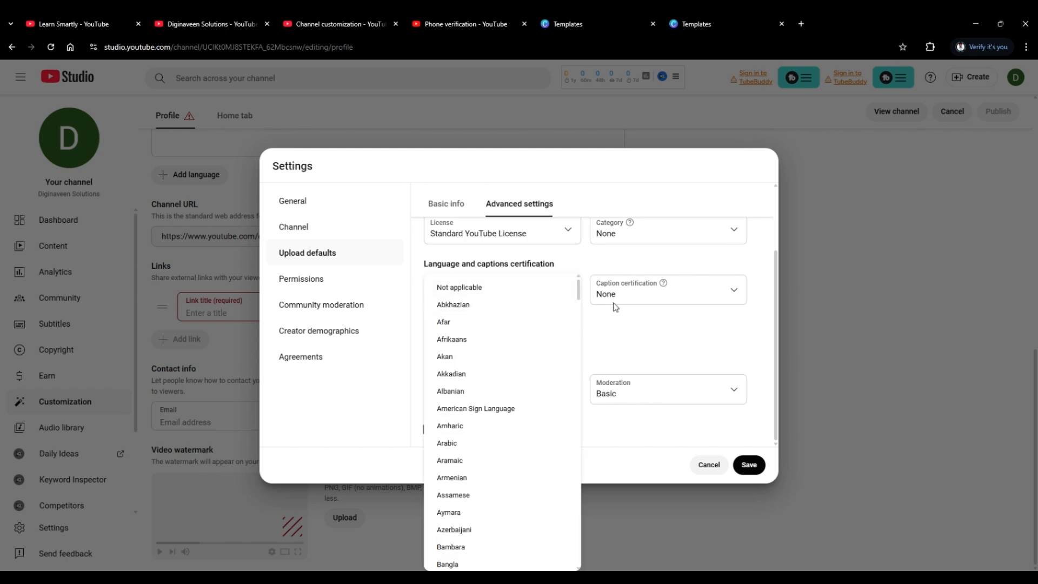
click(619, 337)
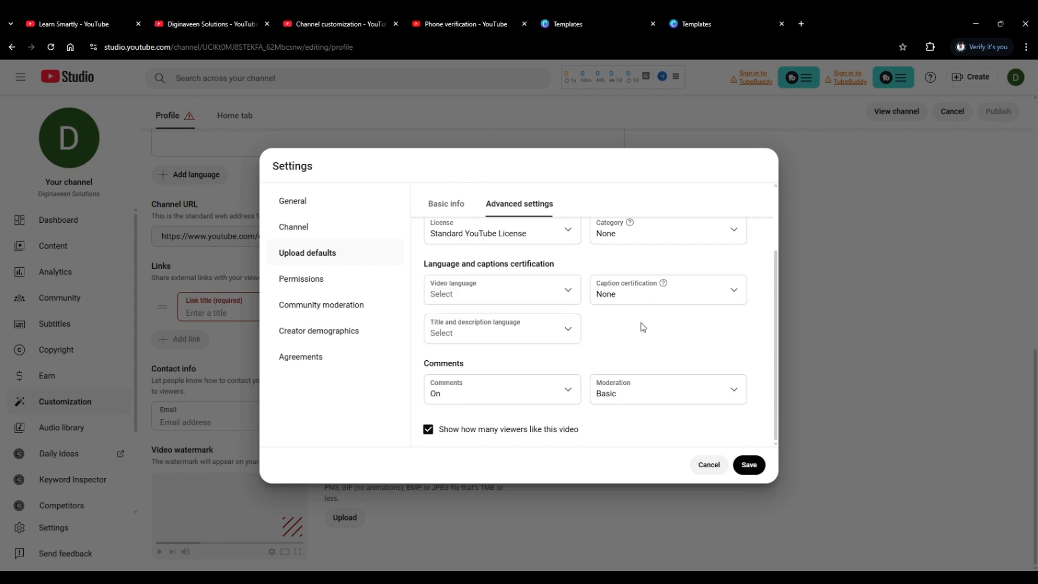
scroll(563, 382, up, 1)
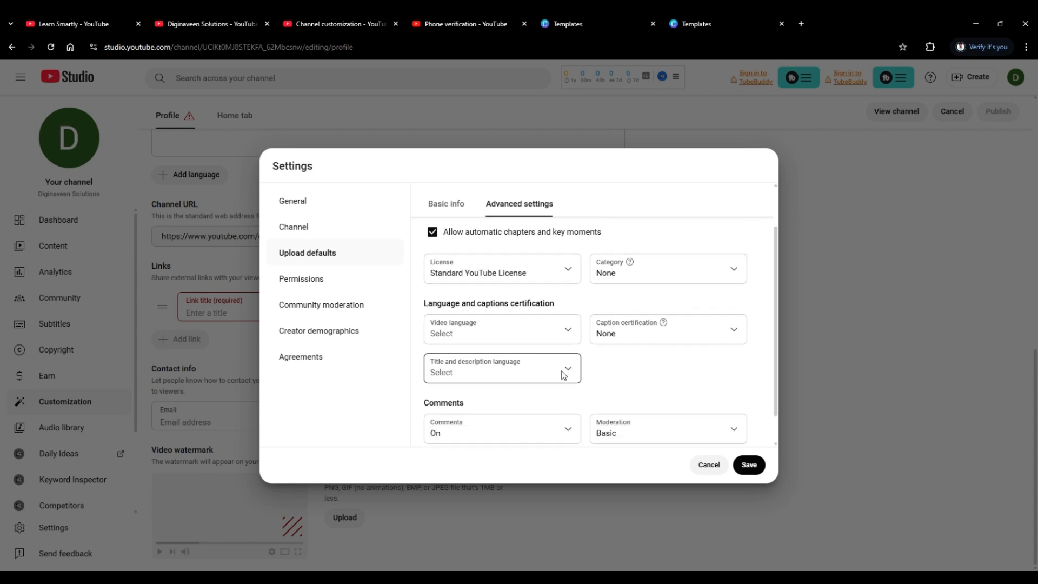
Review the default comment options, leave comments set to On, and examine the available moderation levels.
scroll(560, 379, down, 1)
click(554, 397)
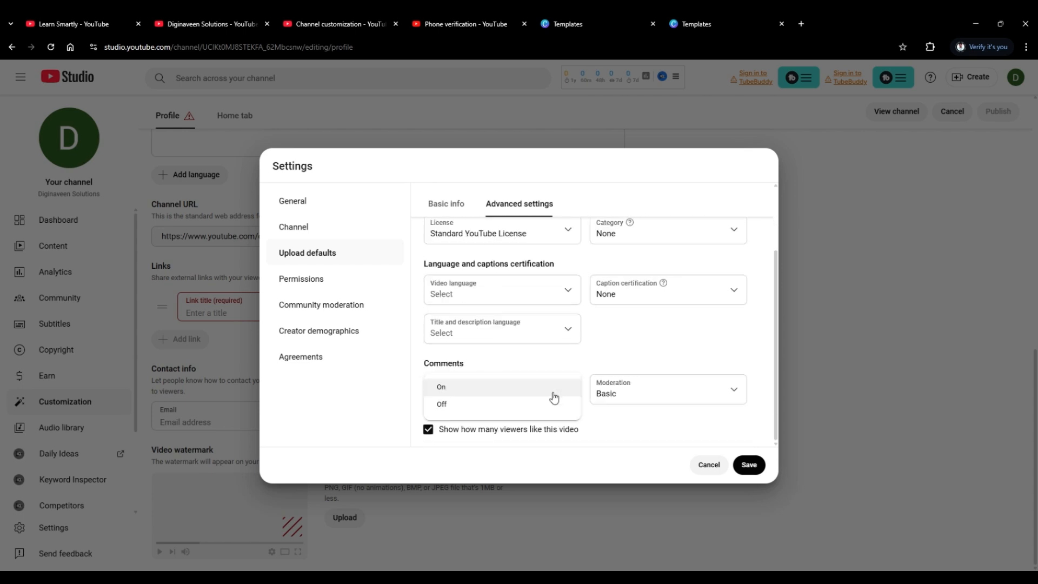
click(554, 396)
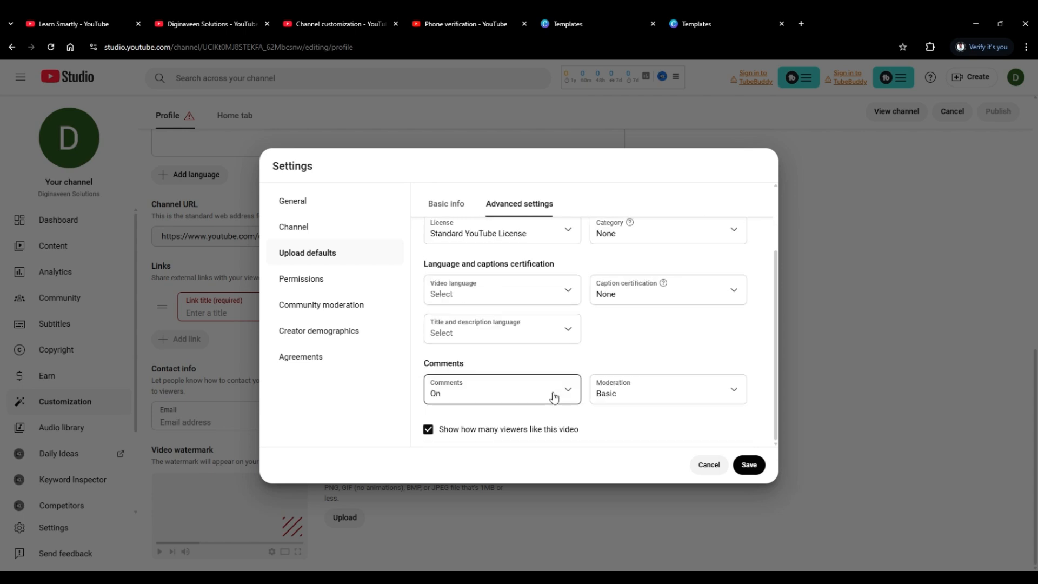
click(619, 398)
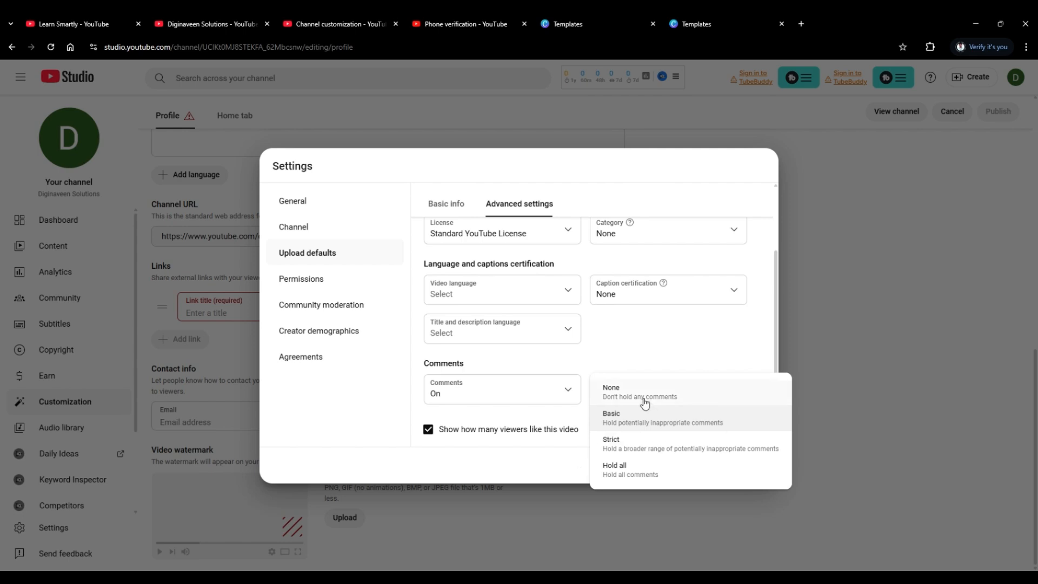
click(609, 362)
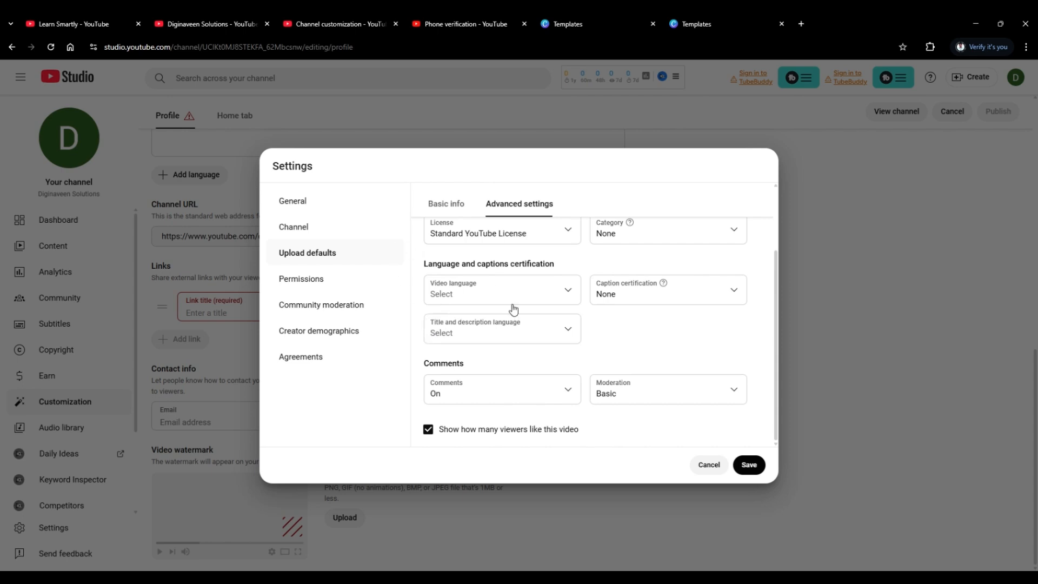
Open the channel permissions and examine the access roles available when inviting another user.
click(318, 285)
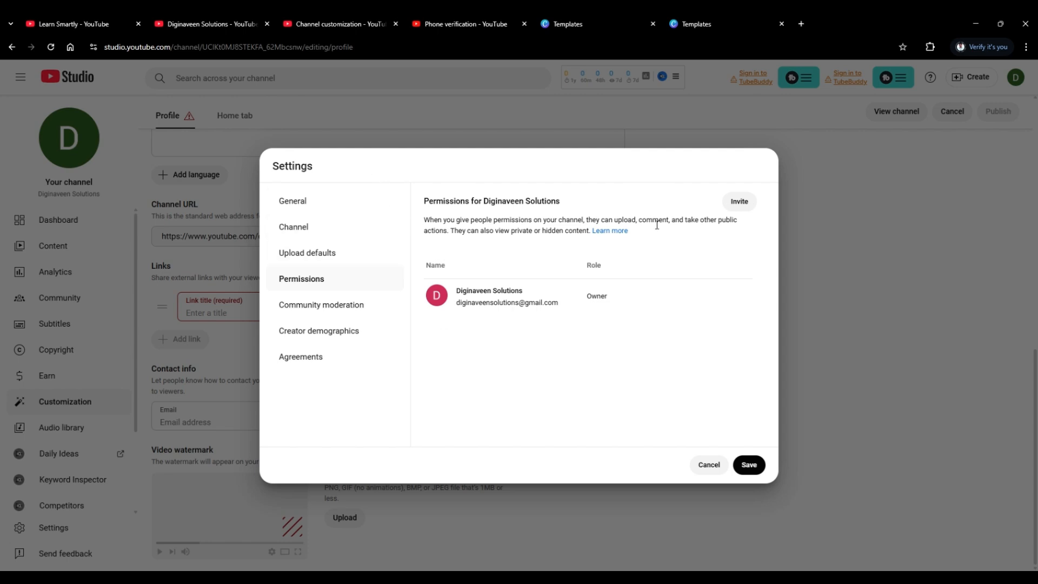
click(748, 213)
click(747, 213)
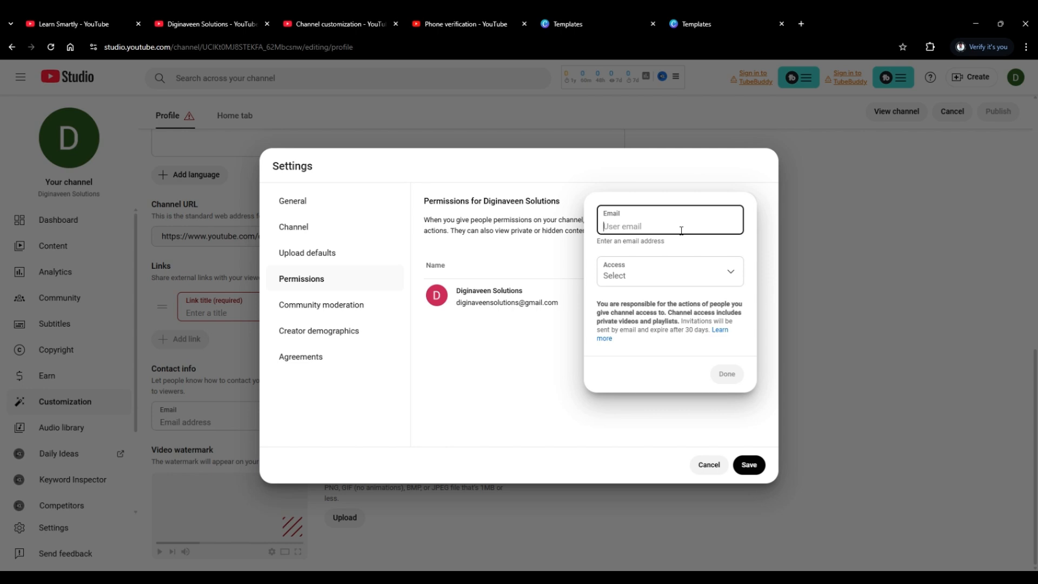
click(664, 275)
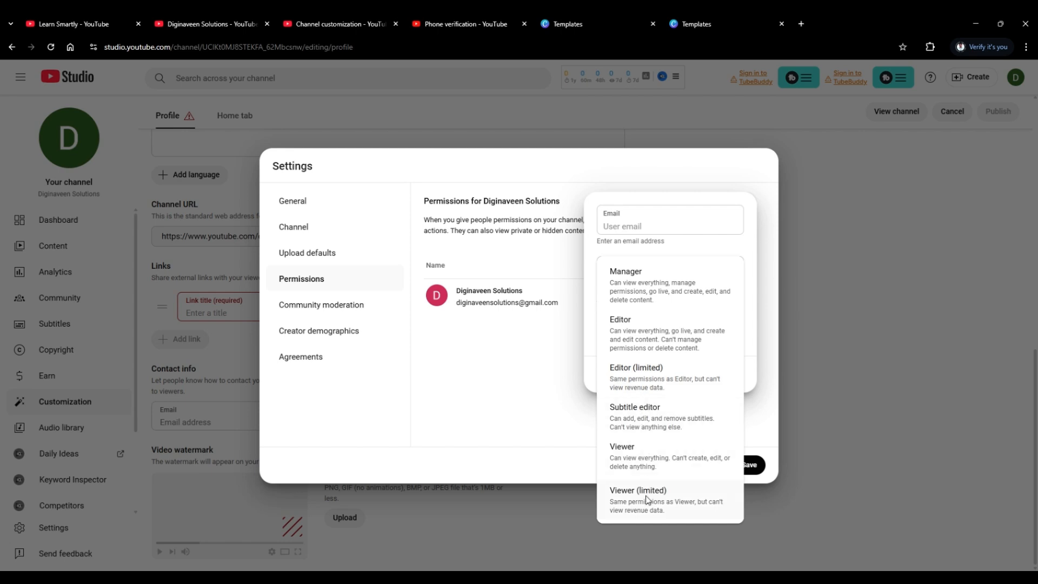
click(541, 397)
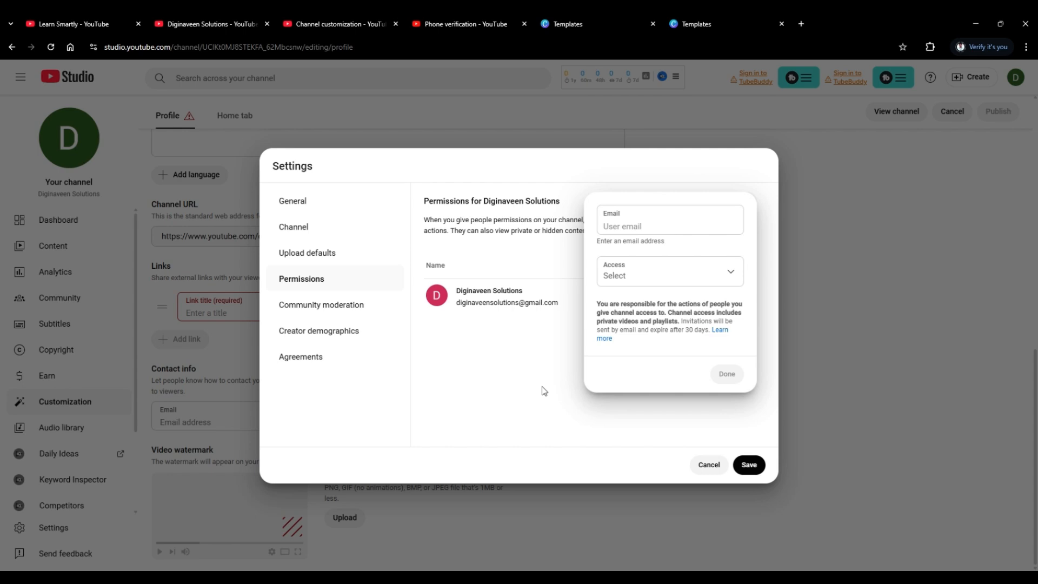
click(512, 352)
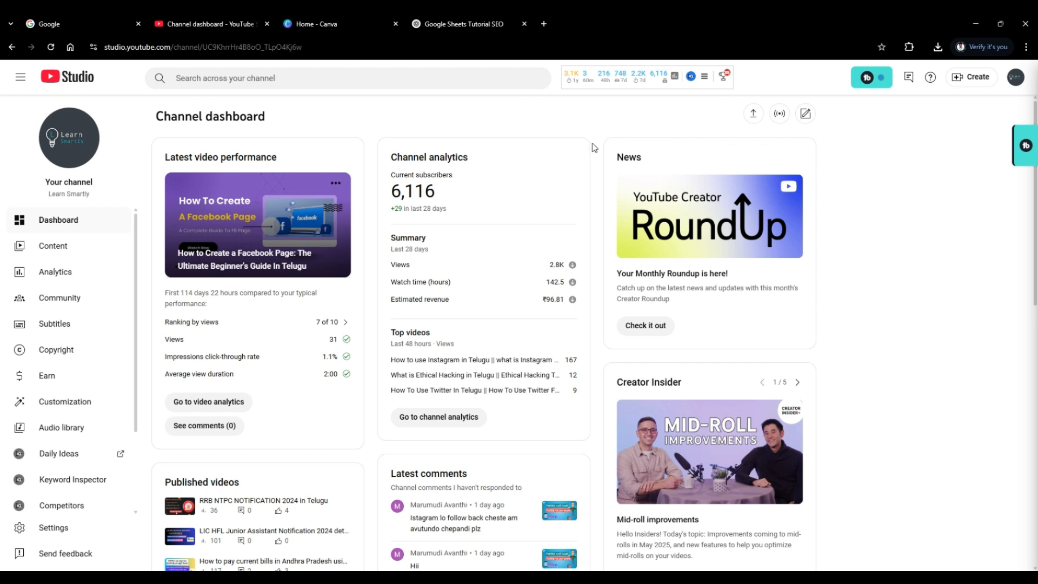
Upload the "Google Sheet Tutorials in Telugu" video file from the Learn Smartly channel dashboard.
click(754, 115)
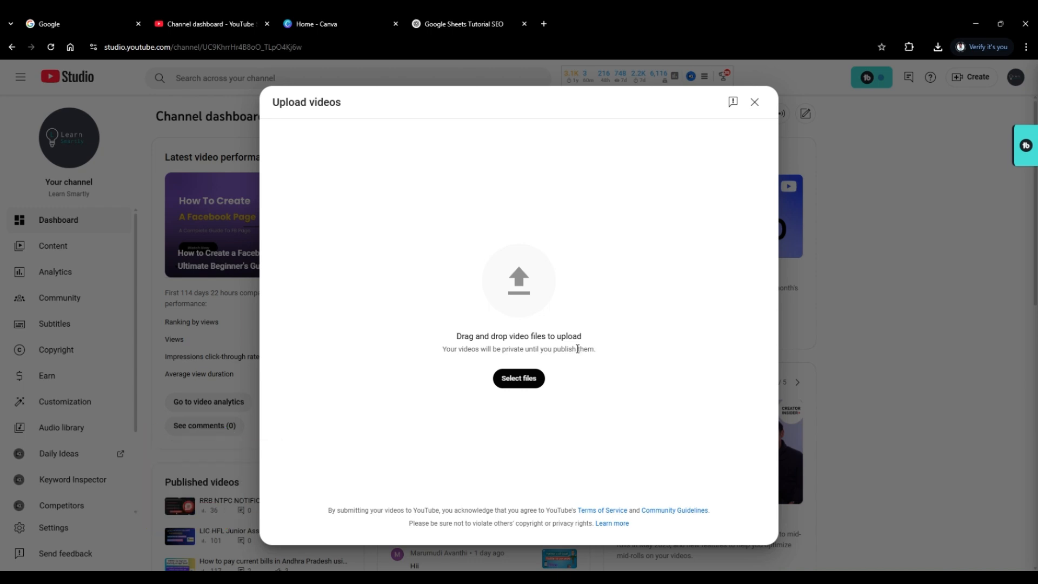
click(522, 388)
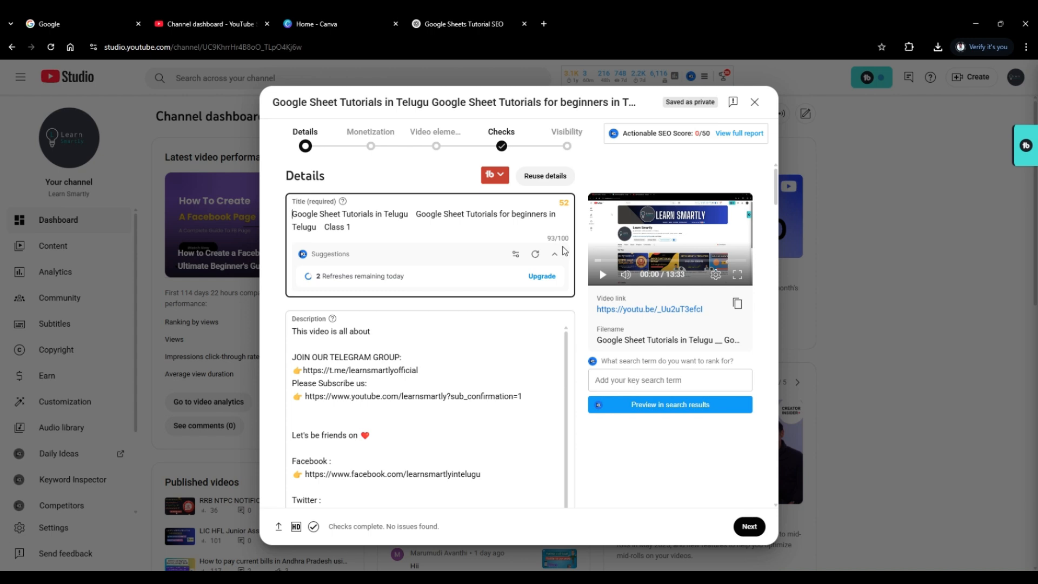
Examine the uploaded video's title, full description with its social and playlist links, and the thumbnail and playlist options.
click(777, 199)
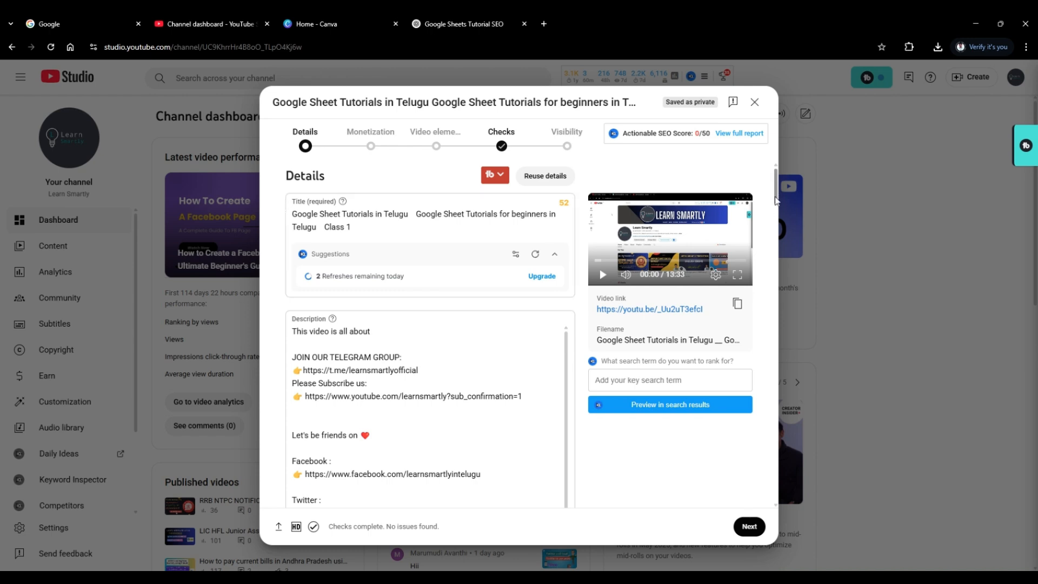
scroll(776, 199, down, 3)
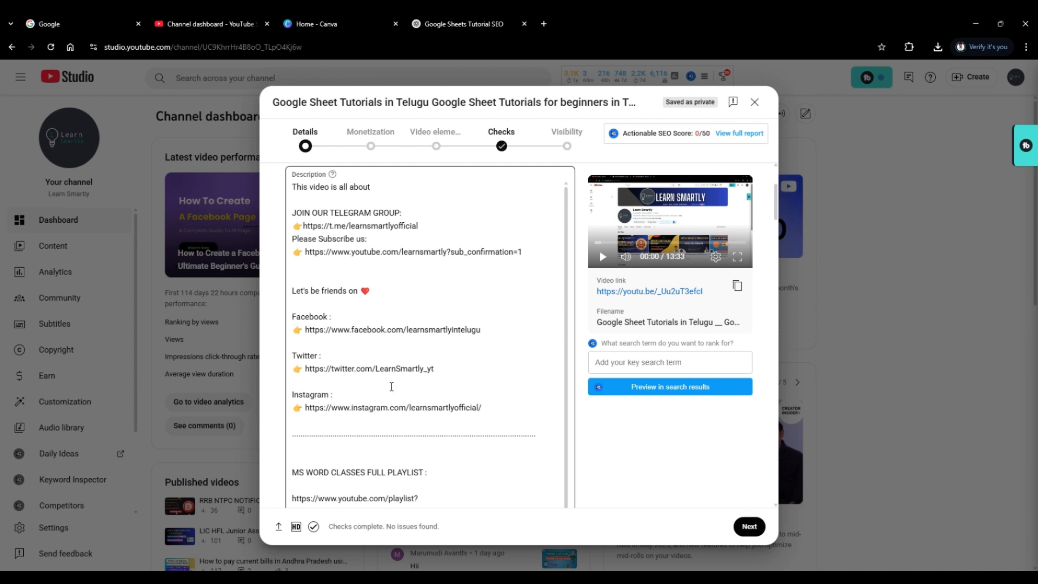
scroll(541, 348, down, 2)
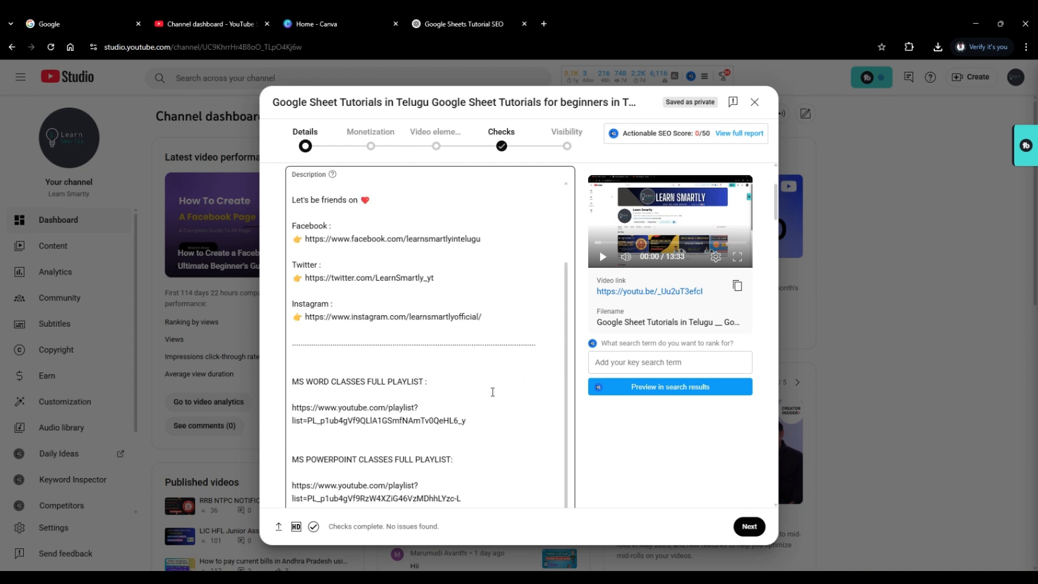
scroll(452, 419, down, 3)
scroll(464, 385, down, 6)
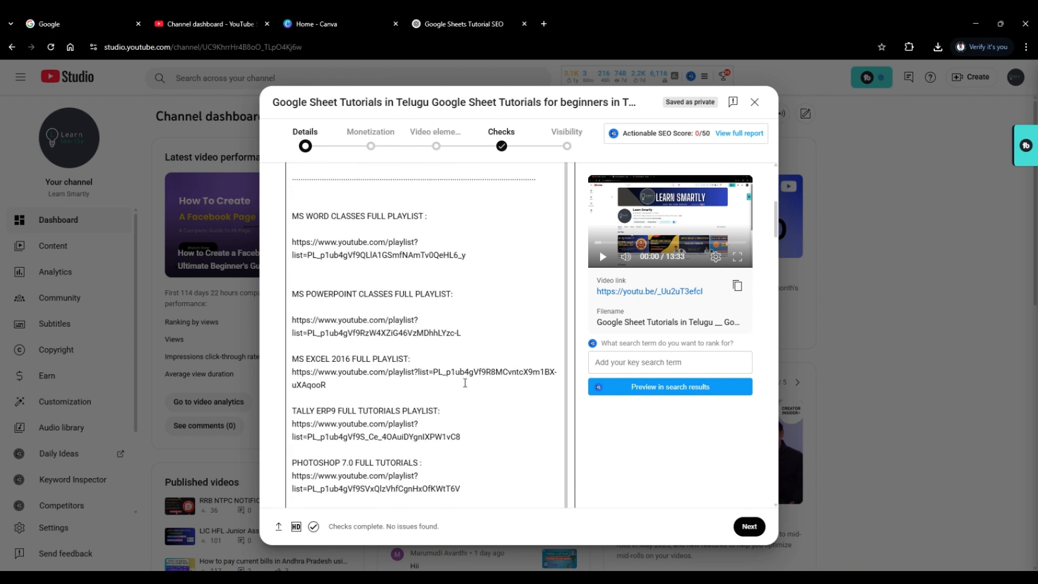
scroll(465, 384, up, 1)
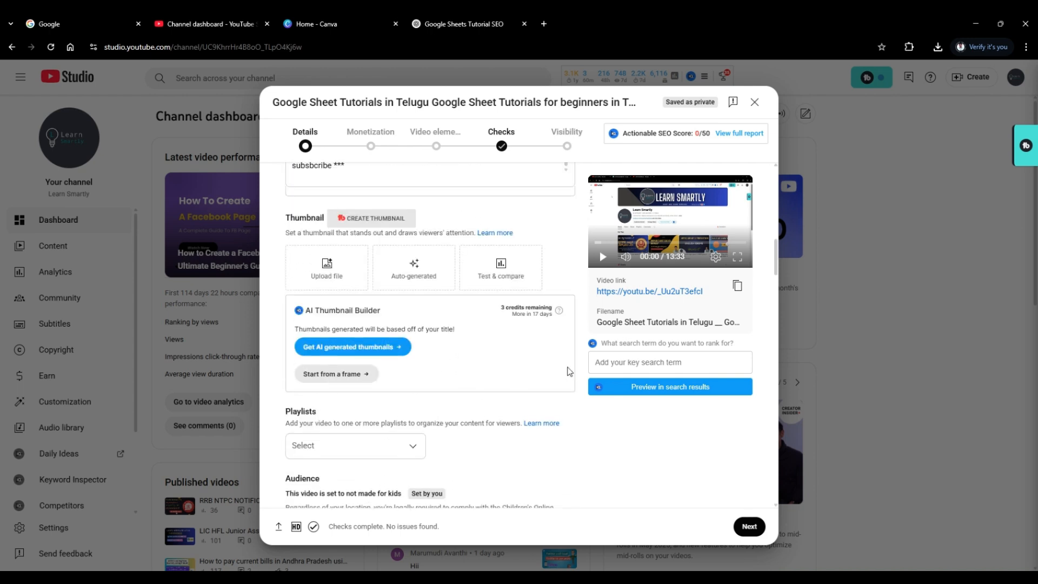
scroll(497, 278, up, 5)
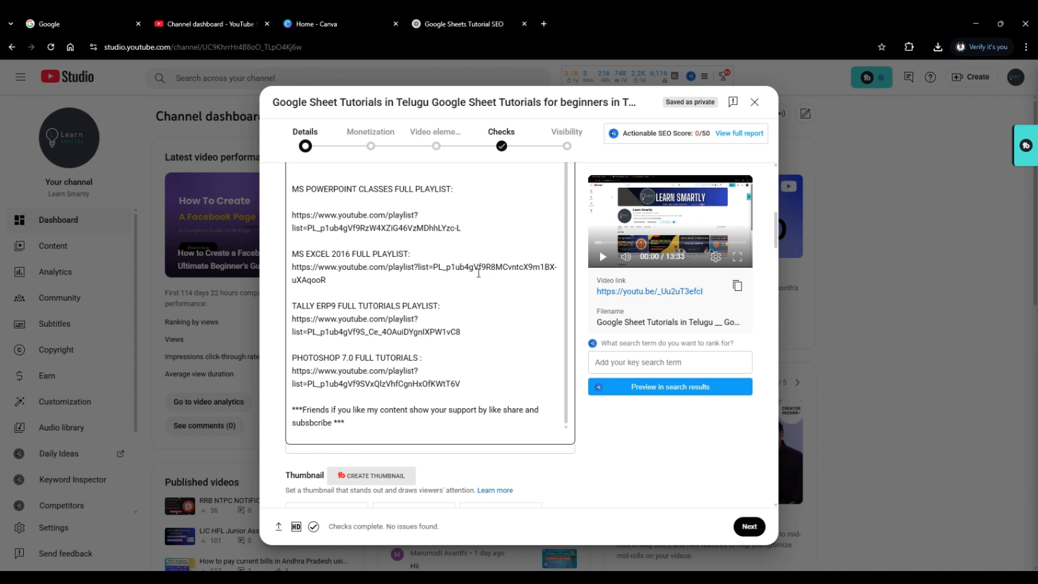
scroll(479, 273, up, 2)
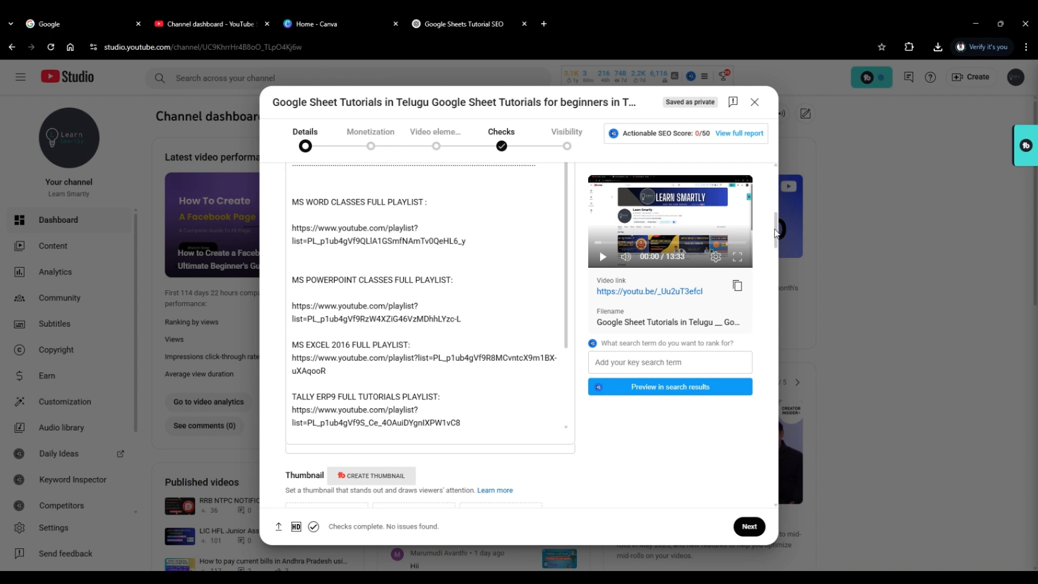
scroll(776, 234, up, 2)
scroll(775, 233, up, 5)
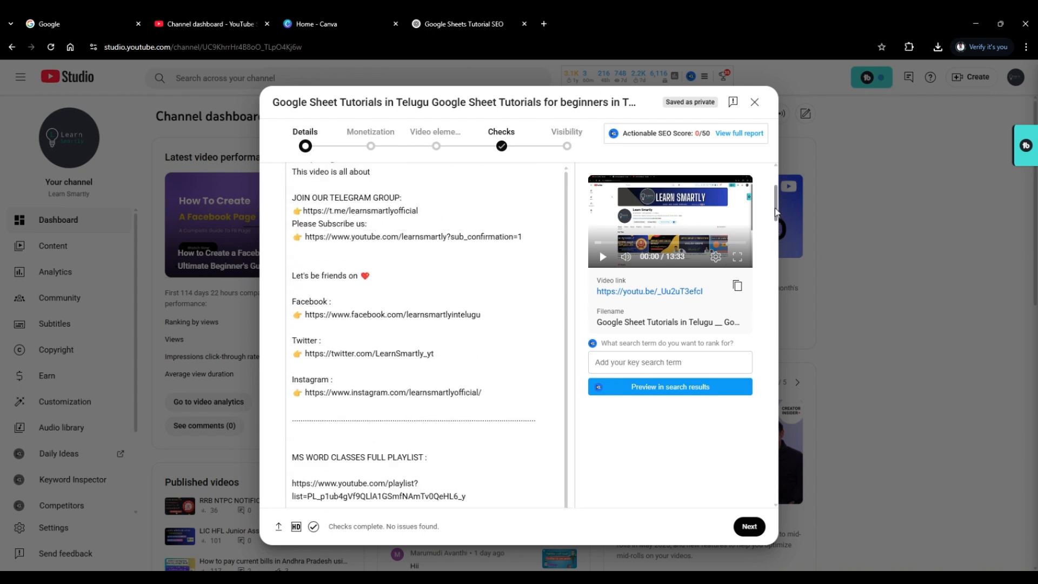
click(288, 252)
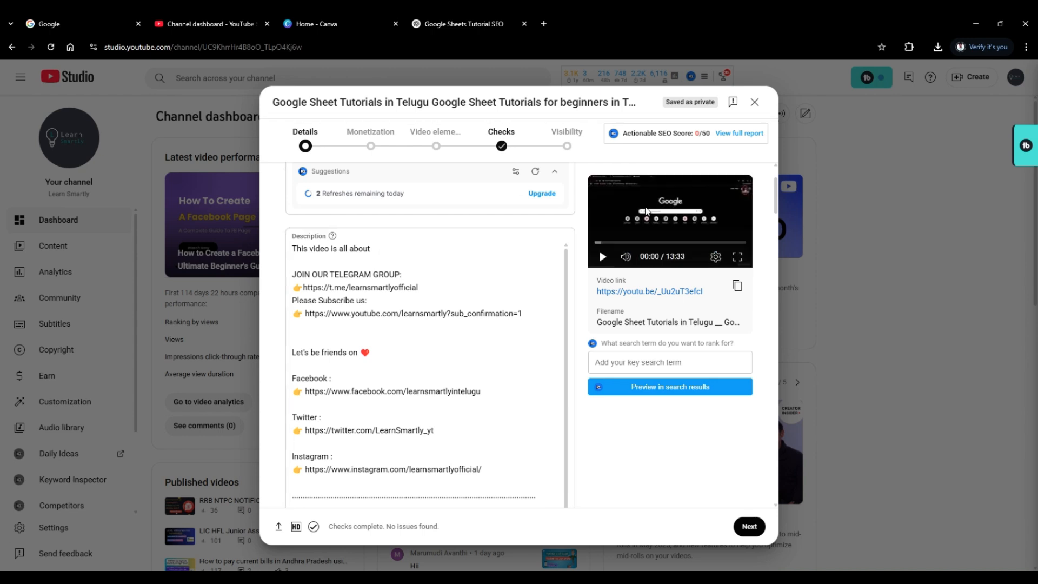
mouse_move(776, 200)
mouse_down()
mouse_move(779, 246)
mouse_move(777, 199)
mouse_up()
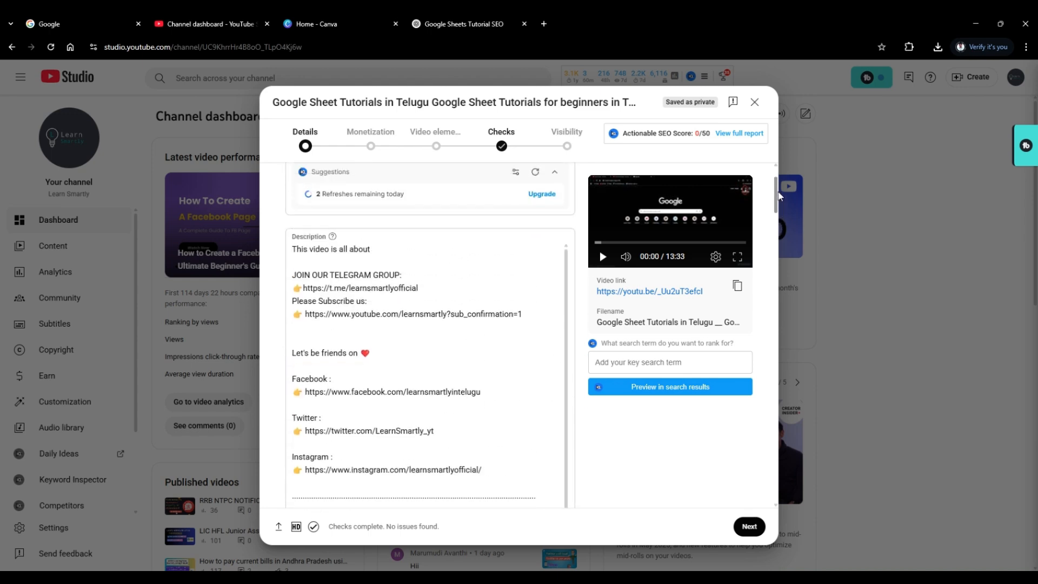
Insert two blank lines above "This video is all about" in the video description and place the cursor after that phrase.
click(437, 246)
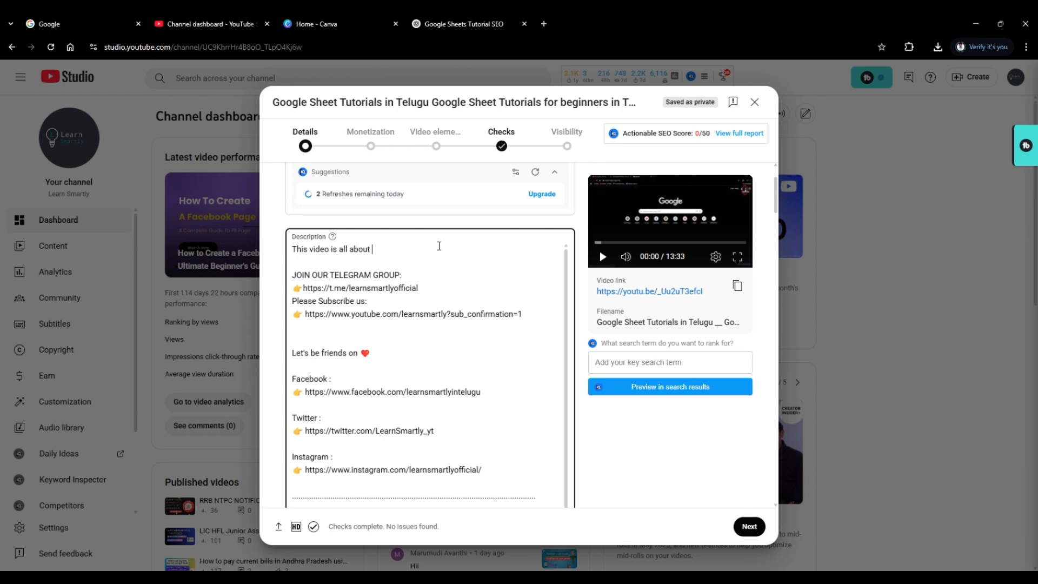
click(292, 249)
key(Return)
key(Return)
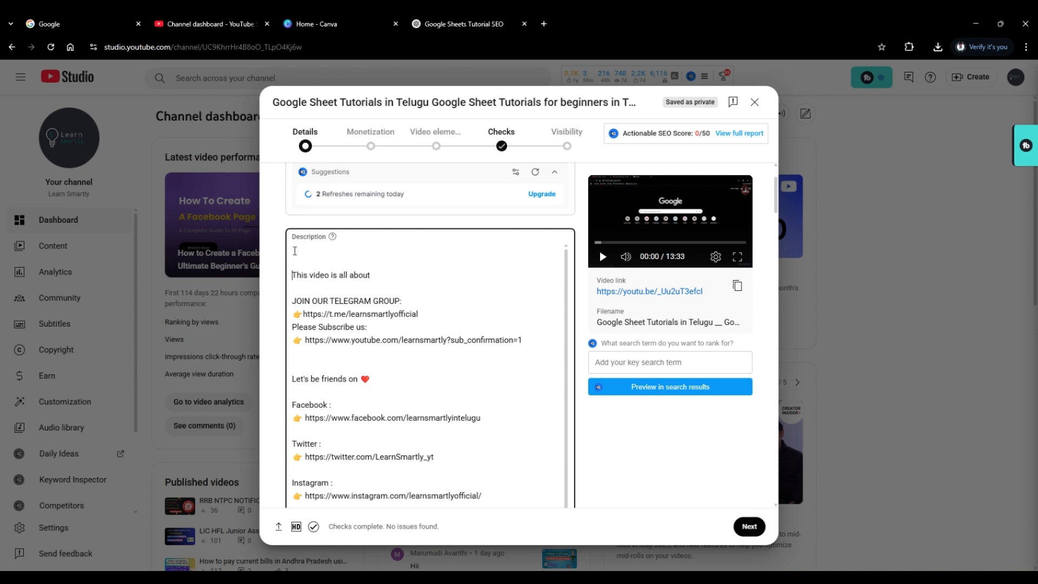
click(384, 276)
Switch to the ChatGPT "Google Sheets Tutorial SEO" conversation and look through its title suggestions and the content below them.
click(460, 23)
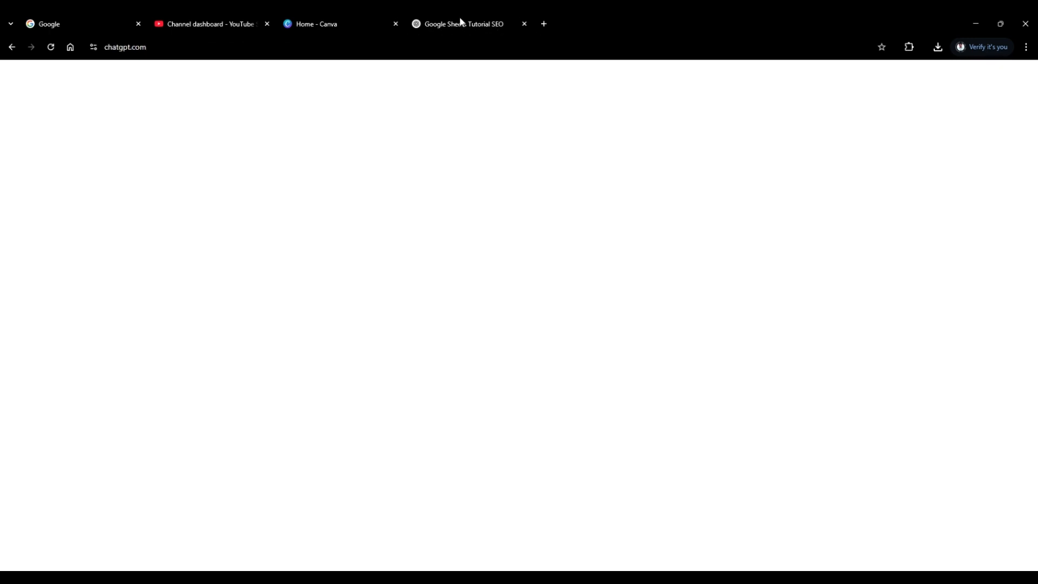
scroll(419, 215, down, 3)
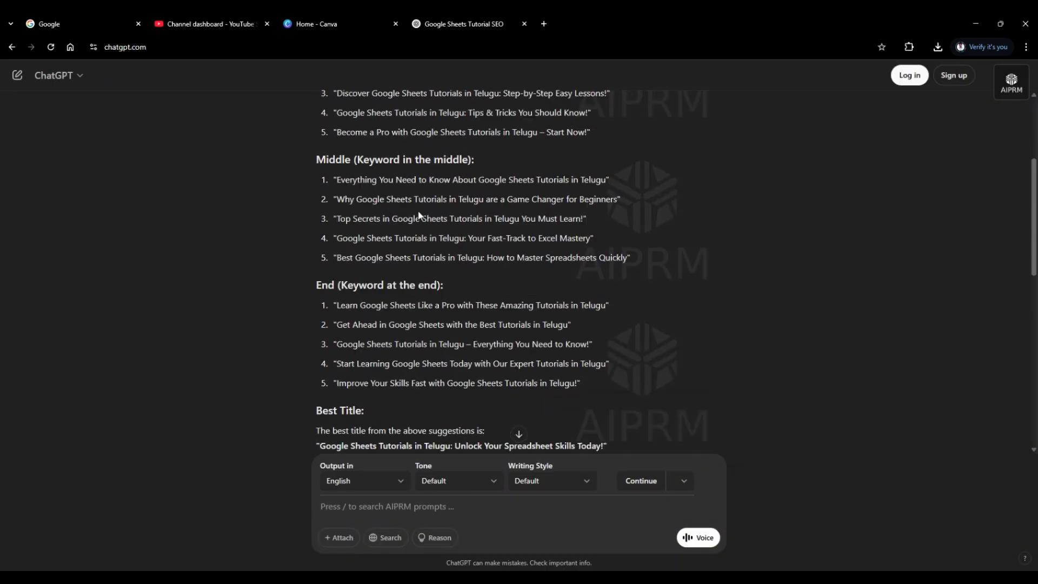
scroll(417, 211, down, 3)
scroll(404, 216, down, 2)
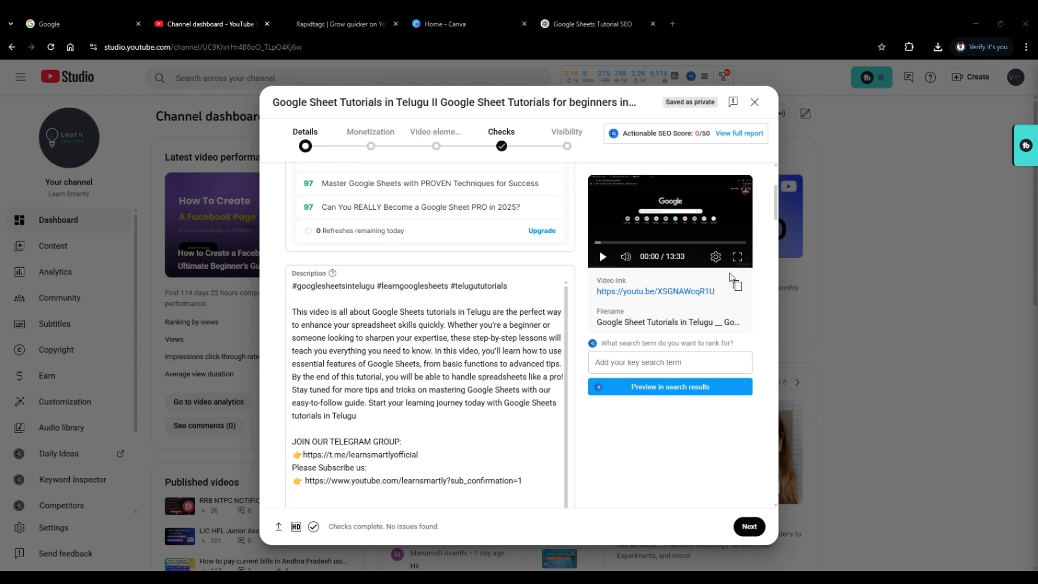
Return to YouTube Studio, check the video's title and description, and upload the "Google sheets" PNG from Downloads as its thumbnail.
scroll(522, 257, up, 3)
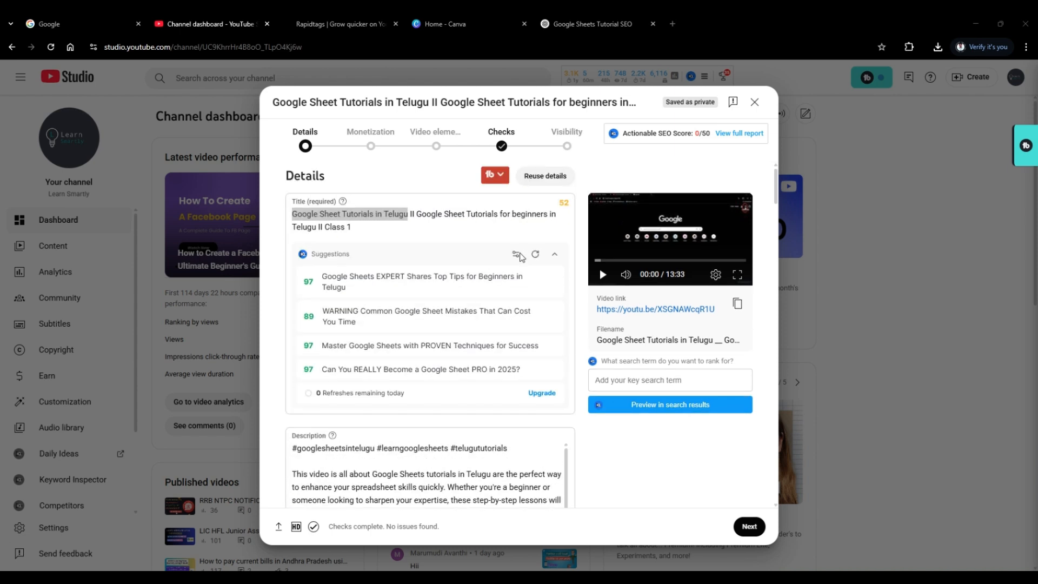
scroll(522, 257, down, 4)
scroll(522, 257, down, 4)
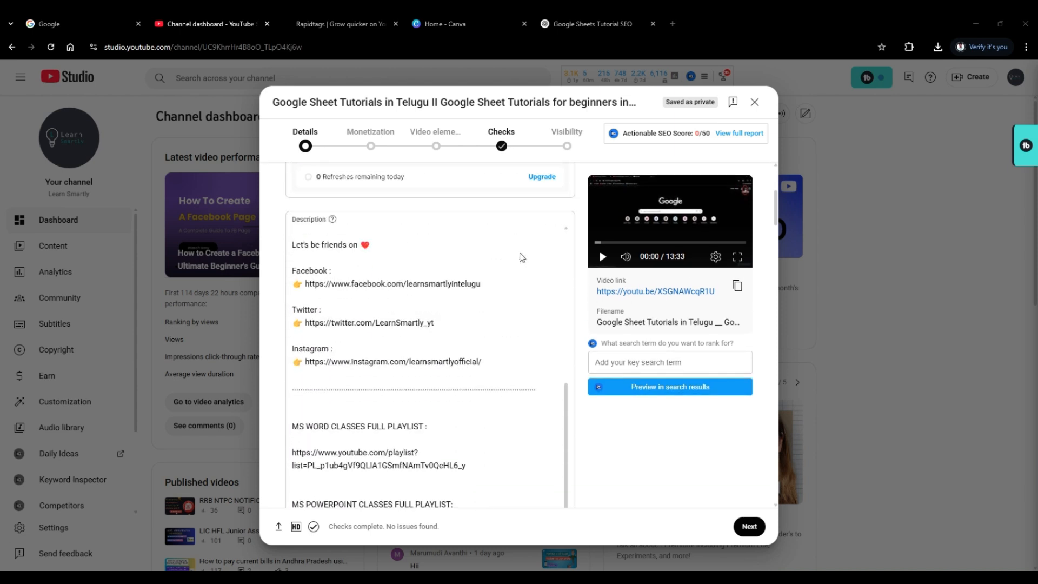
drag(778, 206, 772, 257)
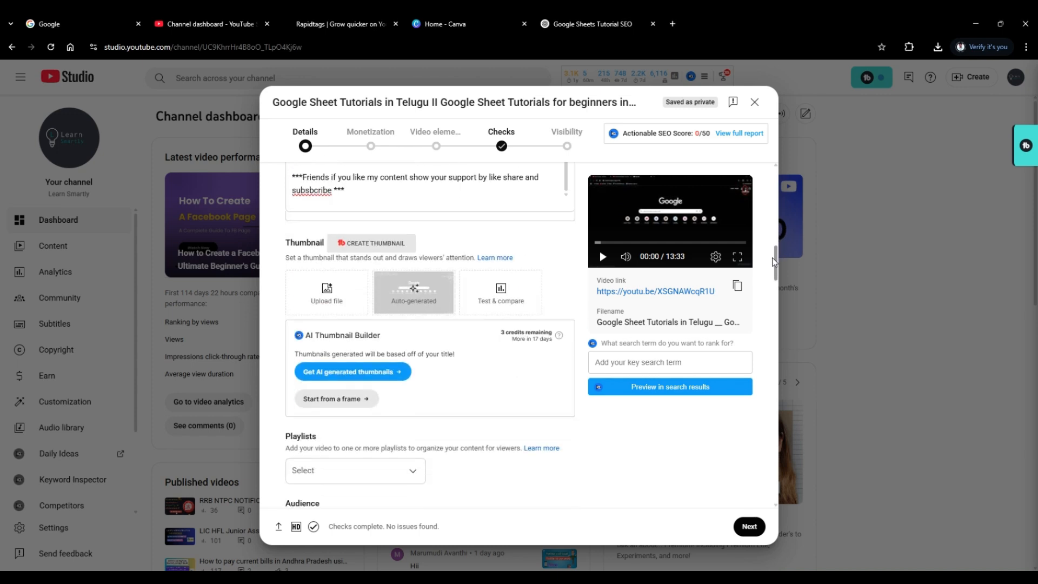
click(317, 298)
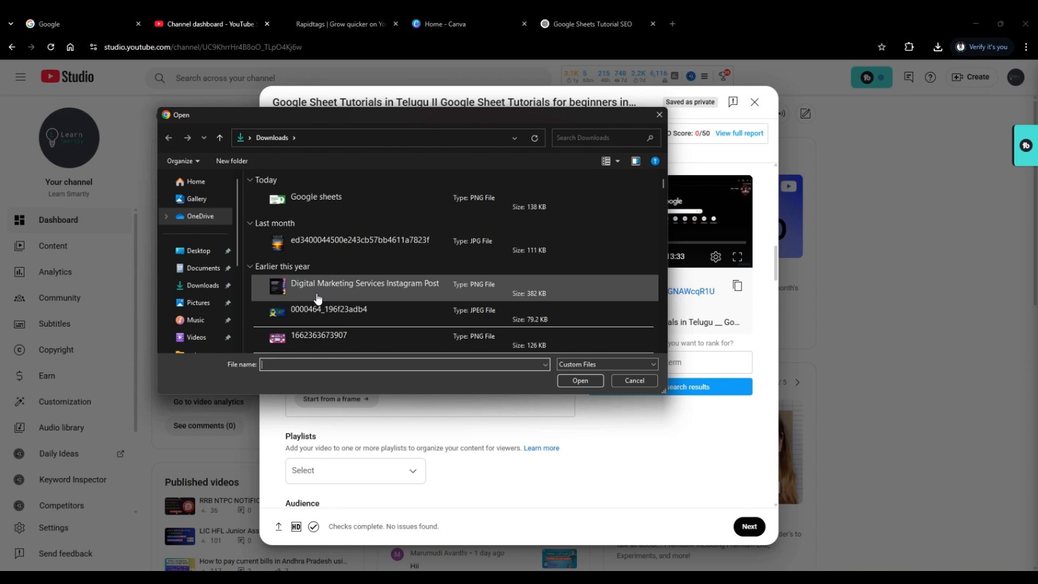
click(340, 211)
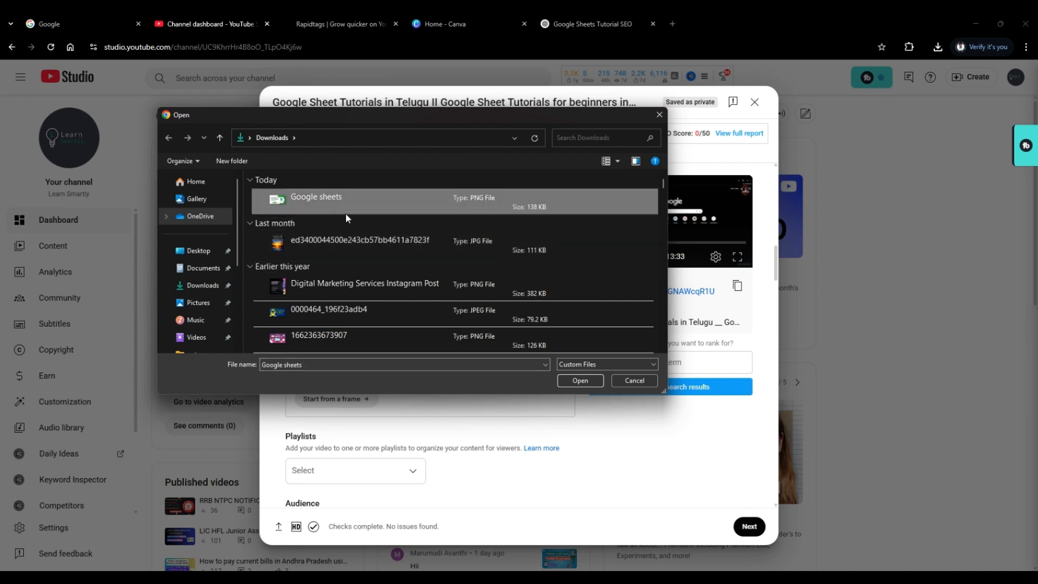
click(579, 381)
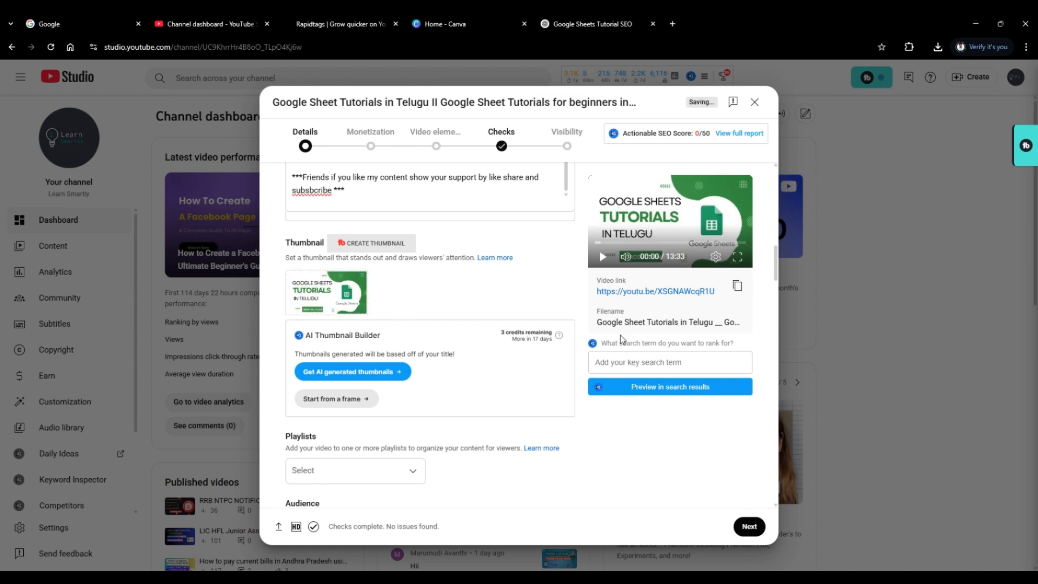
Add the video to the "Google Sheets" playlist.
scroll(621, 336, down, 2)
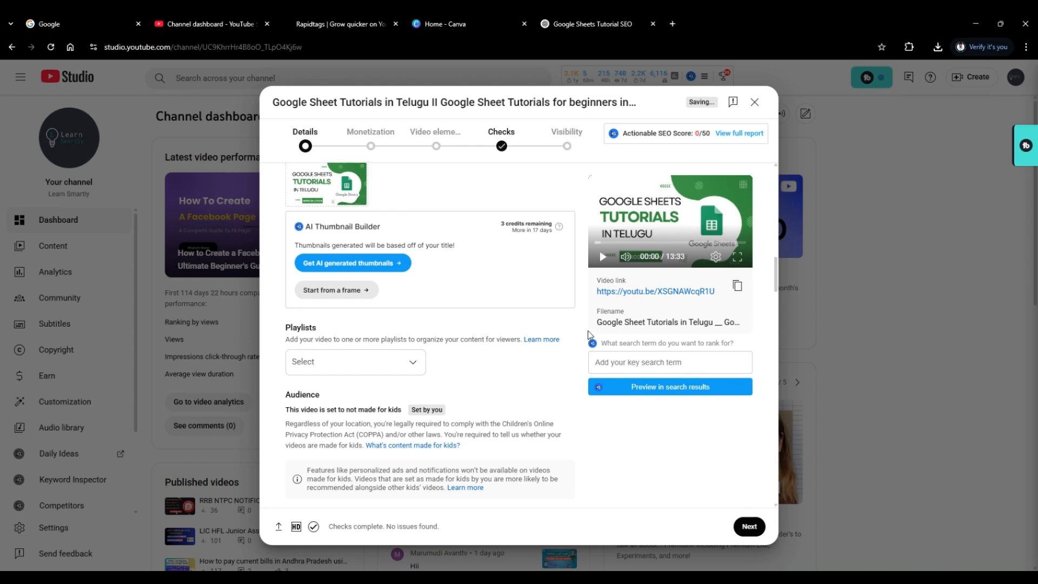
scroll(590, 335, down, 1)
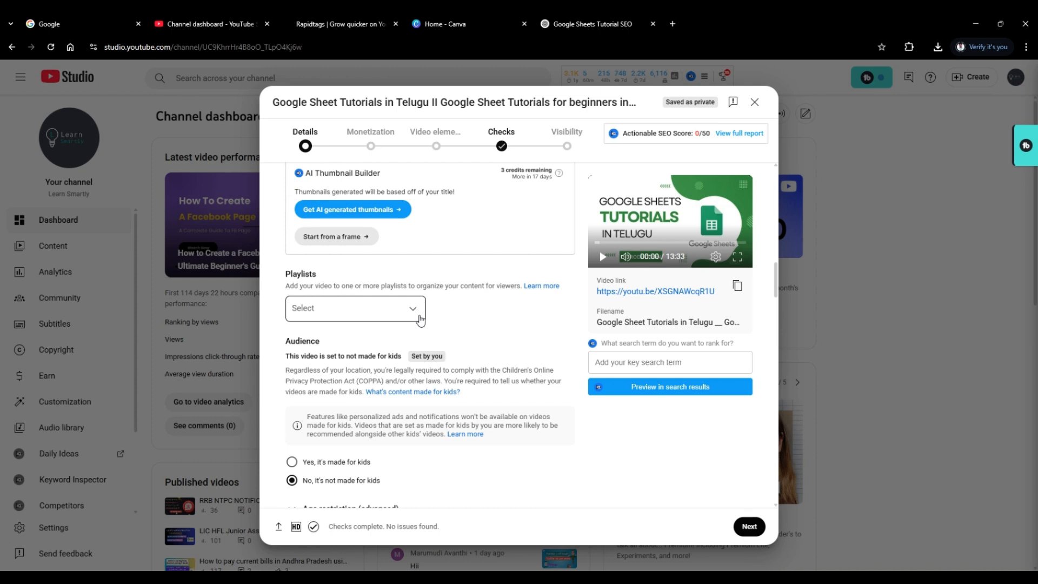
click(421, 320)
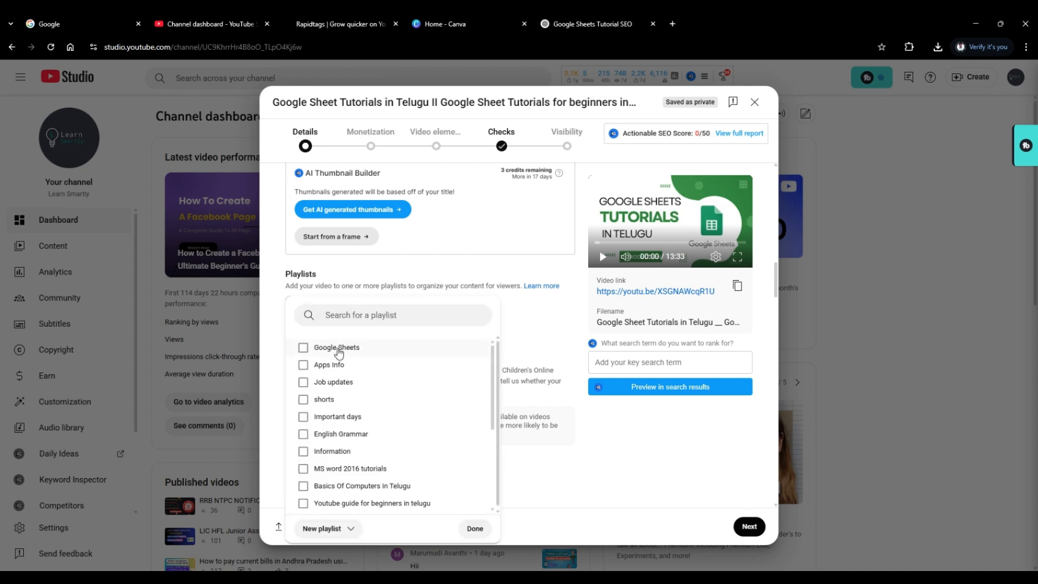
click(338, 349)
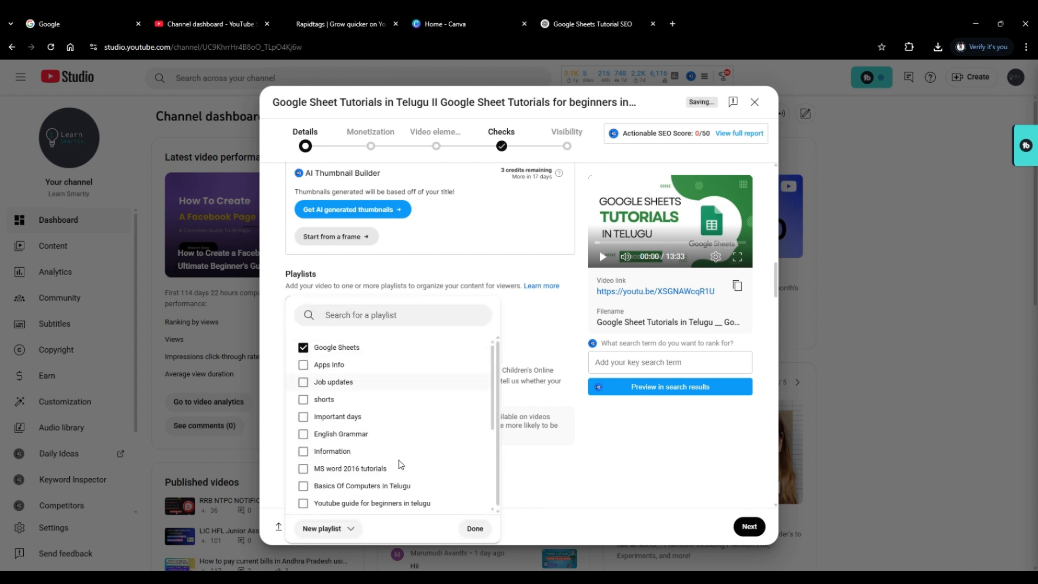
click(476, 529)
Examine the video's audience, age restriction, paid promotion, altered content, automatic chapters, featured places and automatic concepts settings.
scroll(516, 419, down, 1)
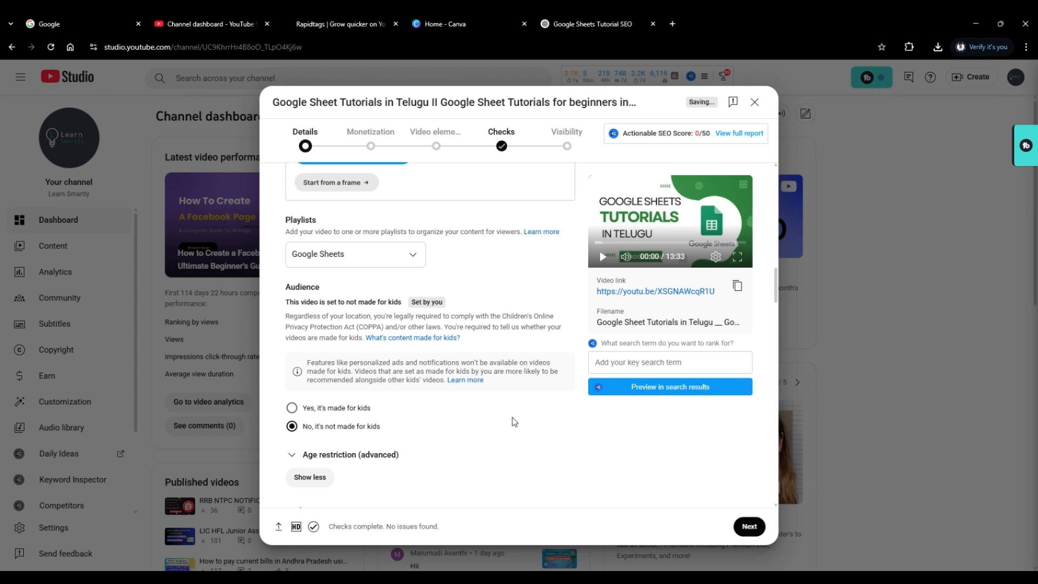
scroll(515, 422, down, 1)
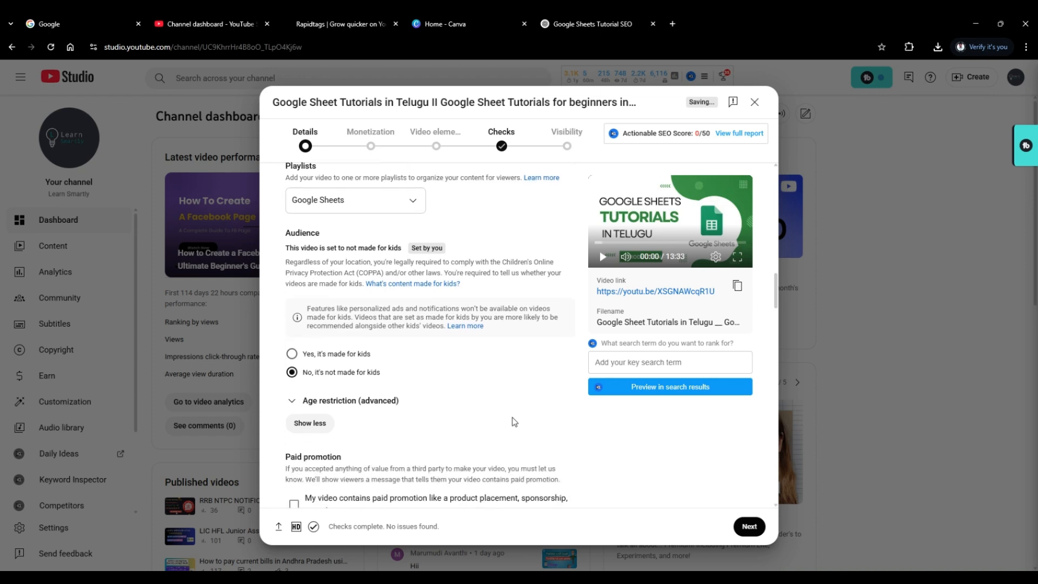
scroll(515, 422, down, 3)
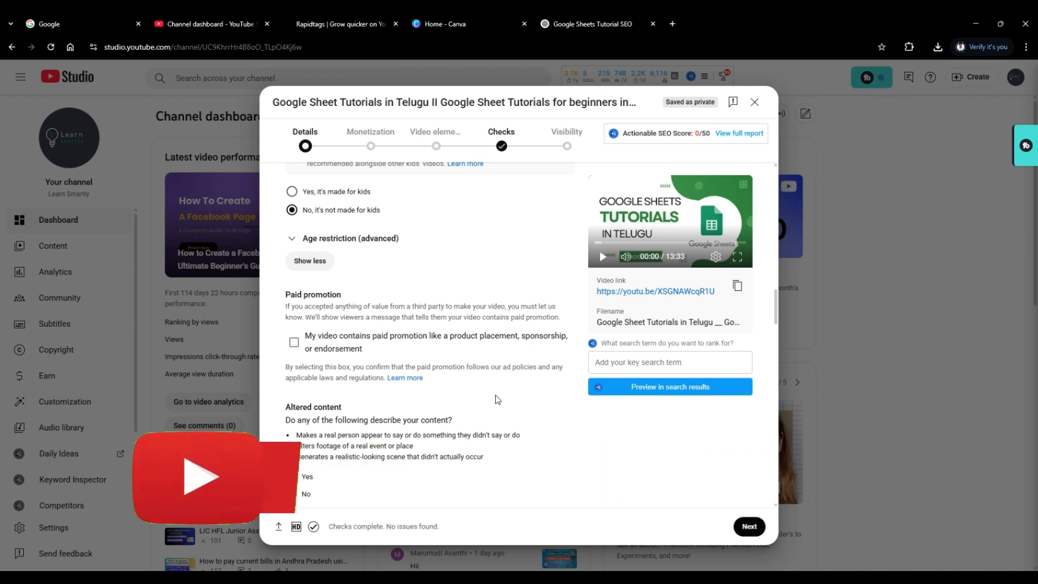
scroll(498, 400, down, 1)
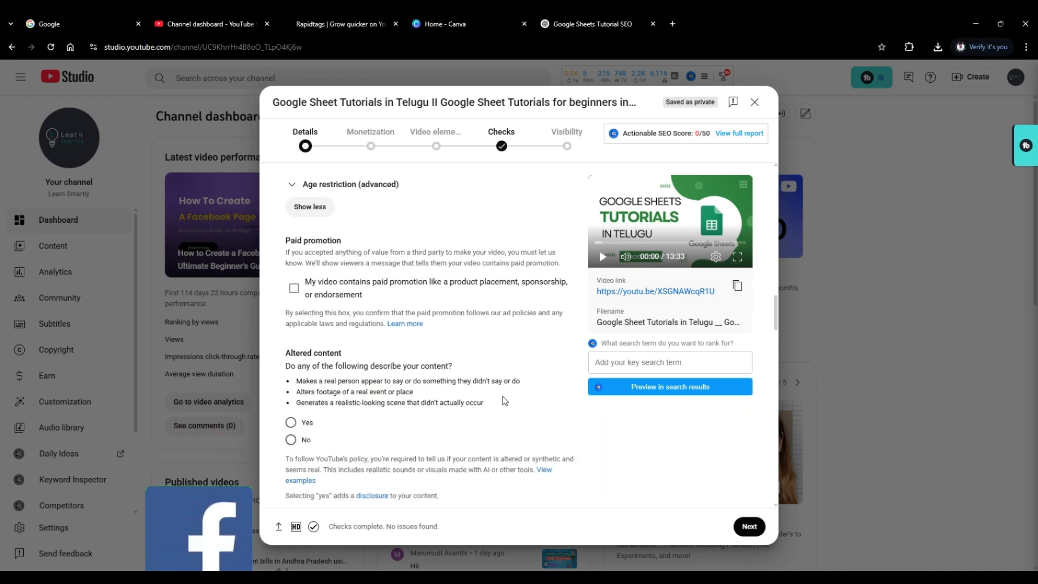
scroll(504, 400, down, 2)
scroll(504, 400, up, 1)
scroll(502, 398, down, 3)
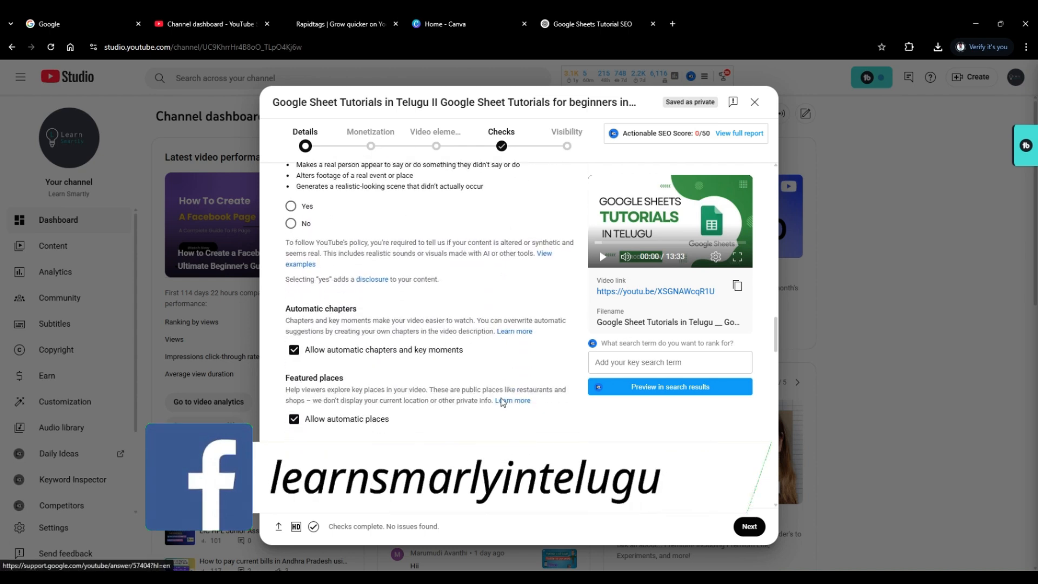
scroll(502, 402, down, 2)
scroll(502, 403, down, 1)
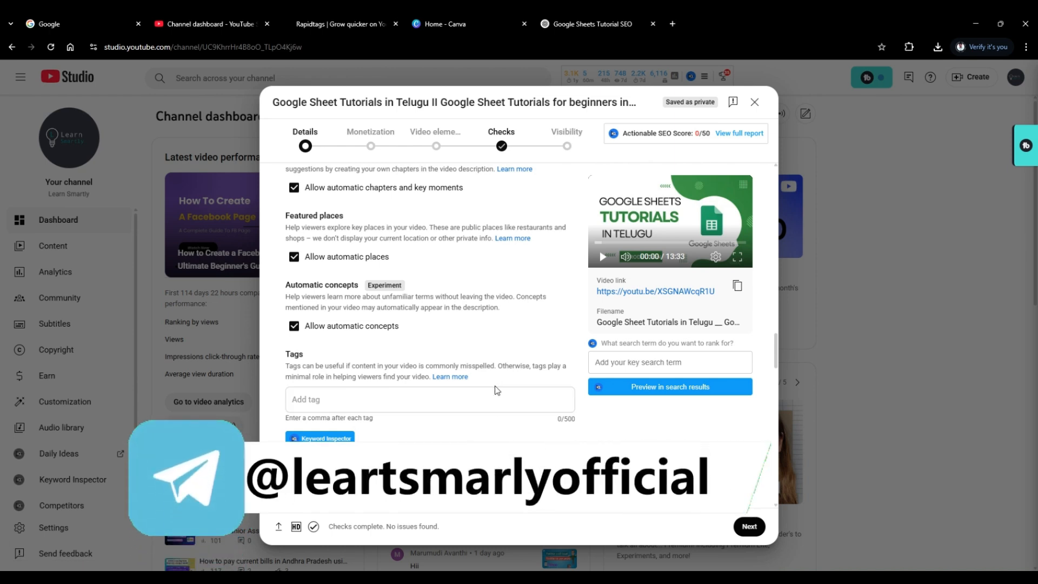
Switch to the Rapidtags website and generate tags for the title "Google Sheet Tutorials in Telugu".
click(446, 393)
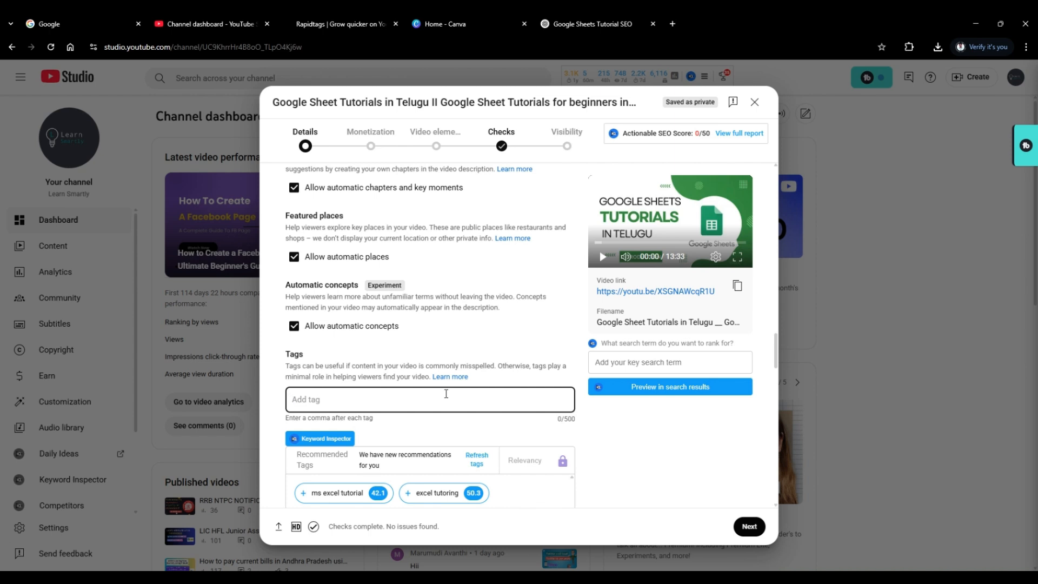
click(340, 26)
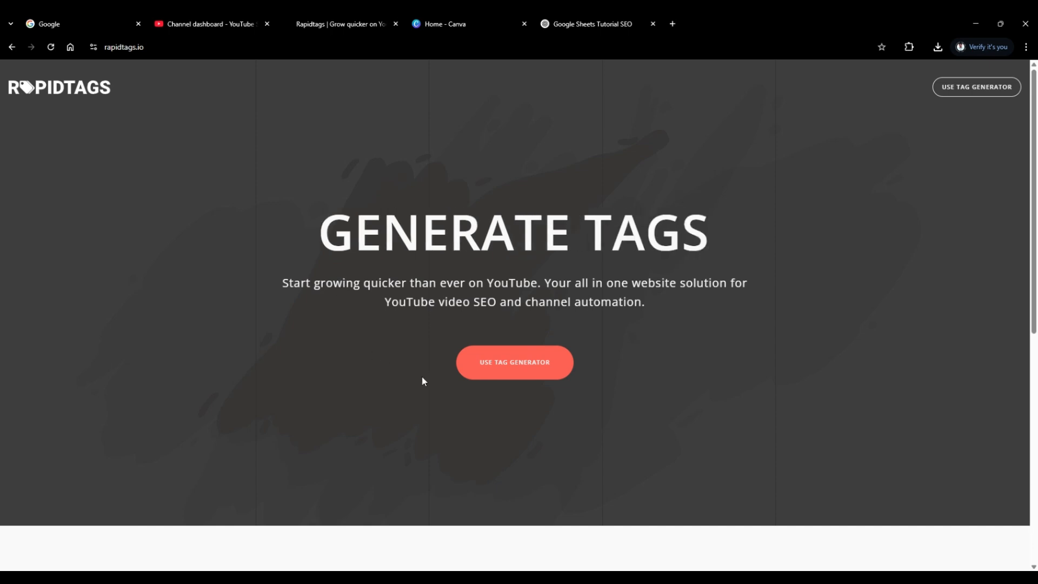
click(492, 370)
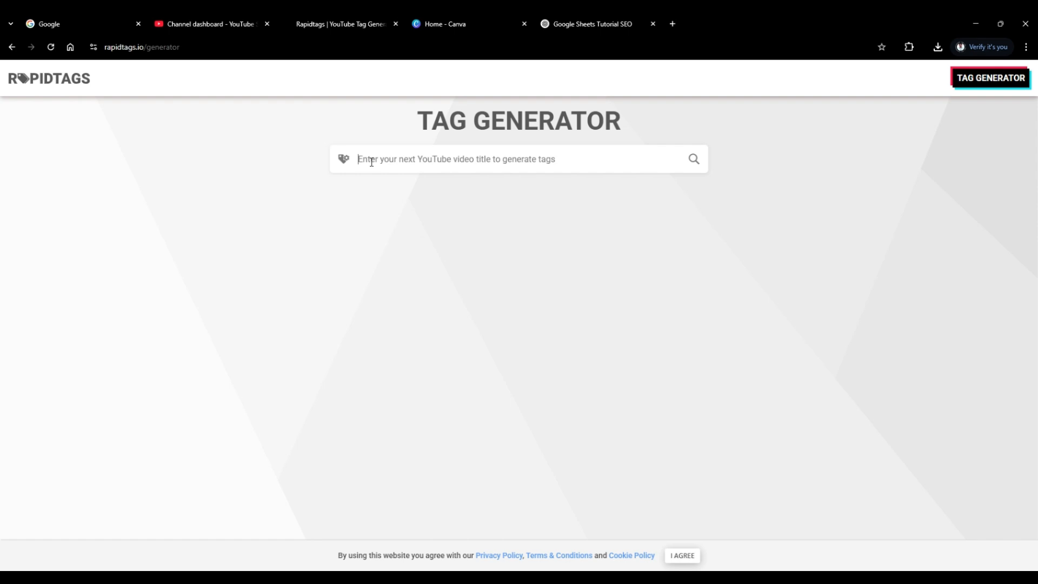
text(Google Sheet Tutorials in Telugu)
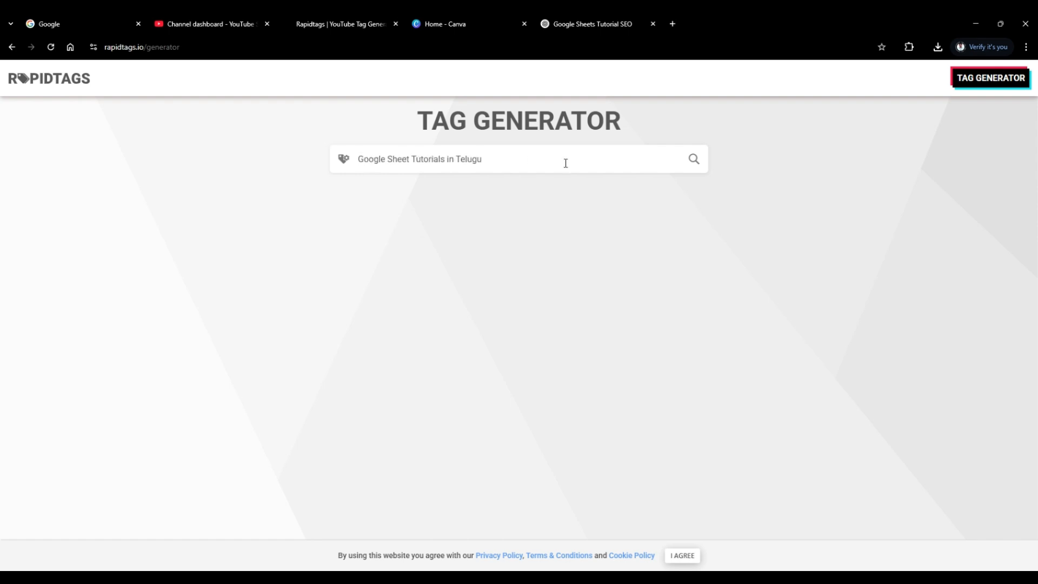
click(696, 169)
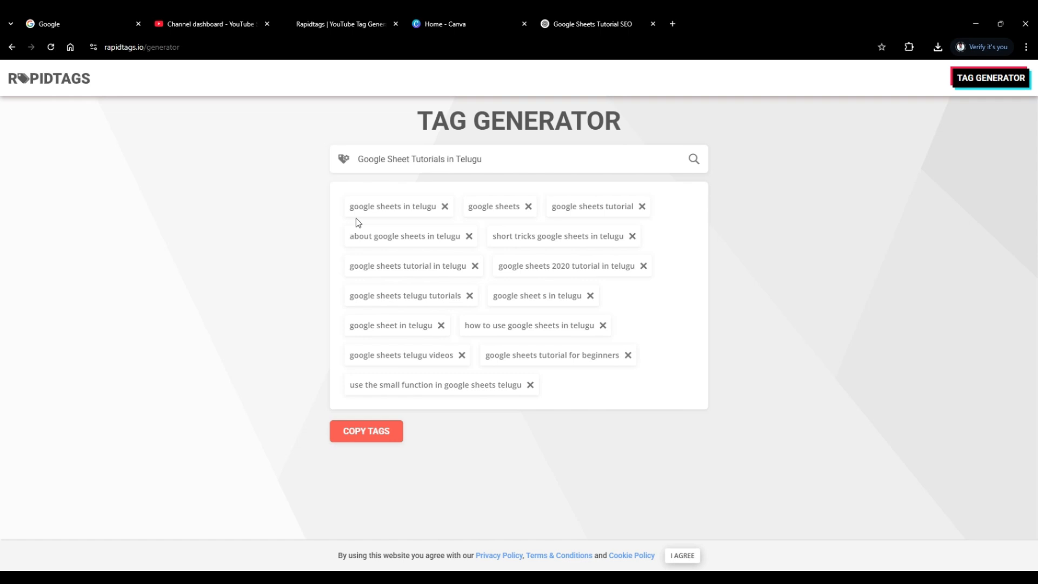
Remove the tags "use the small function in google sheets telugu", "google sheets 2020 tutorial in telugu" and "google sheet s in telugu", and copy the rest.
click(529, 385)
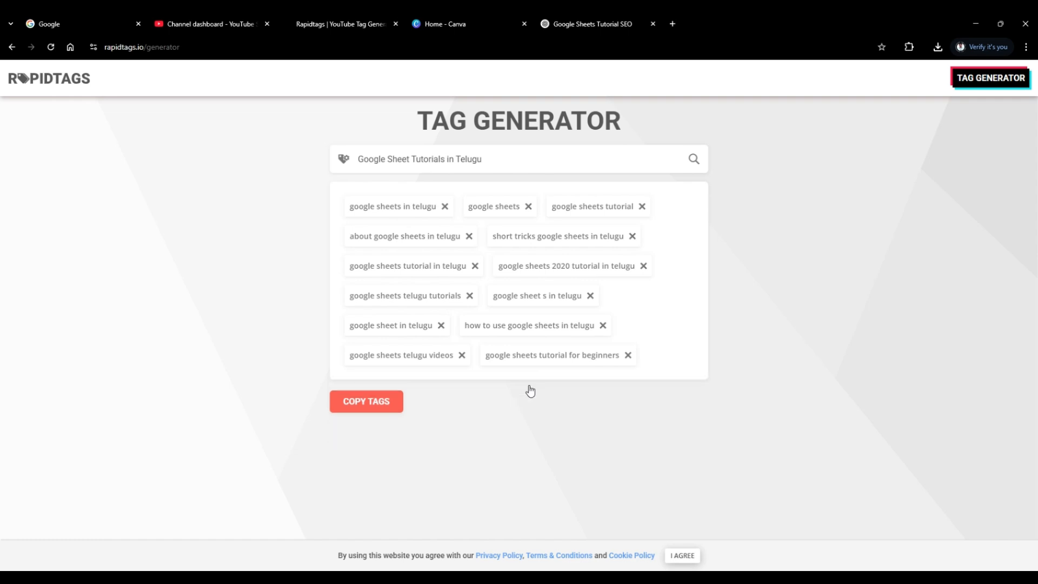
click(643, 266)
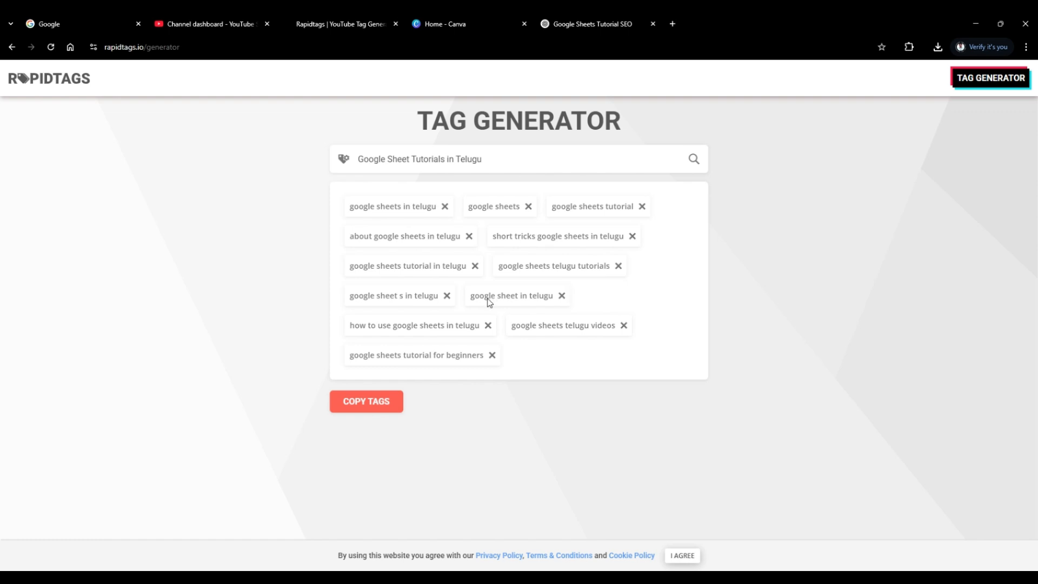
click(447, 296)
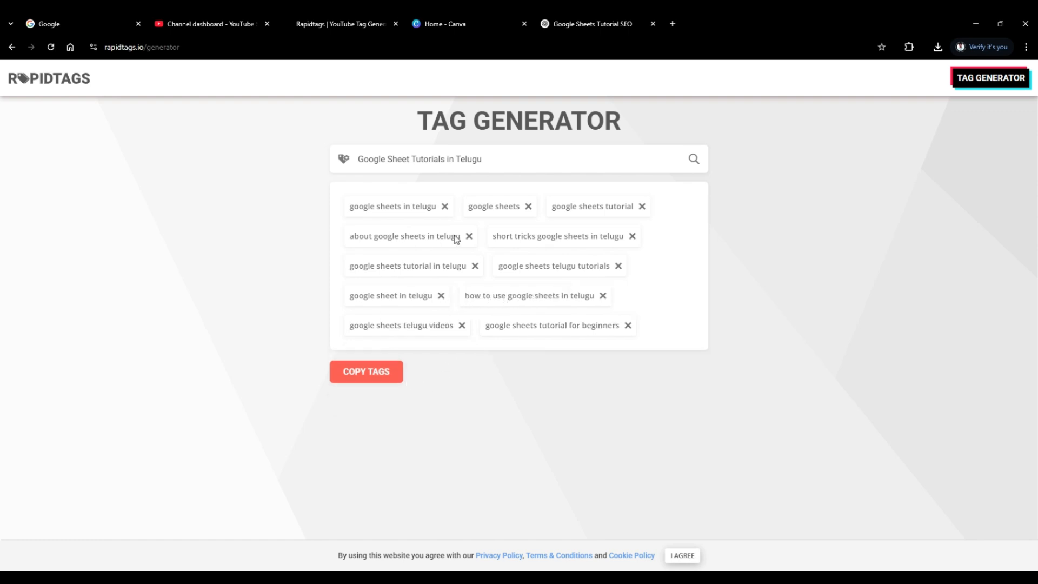
click(374, 380)
Return to the video details in YouTube Studio, paste the copied tags into the video's tags and review them.
click(198, 24)
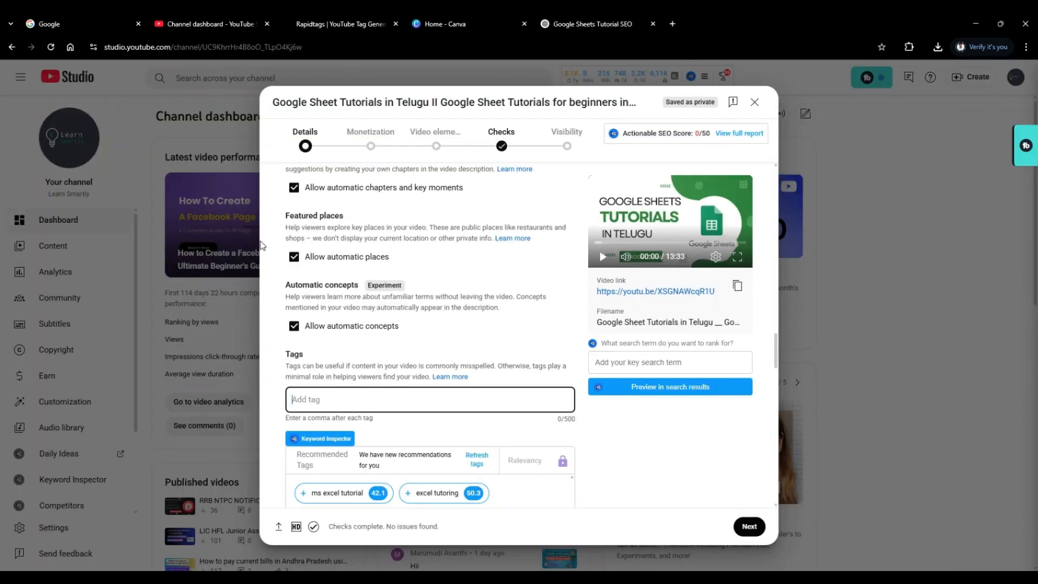
right_click(301, 403)
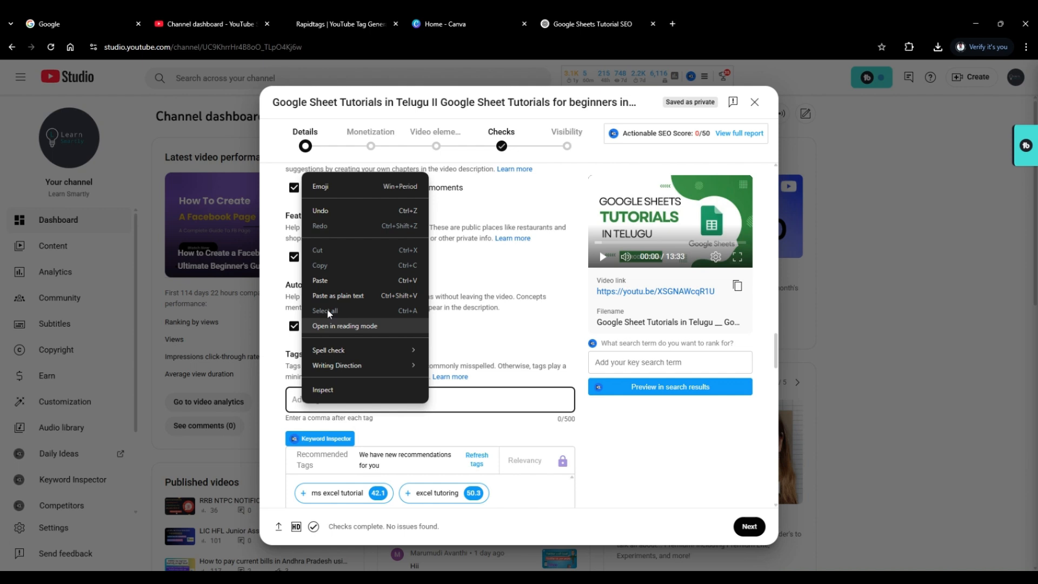
click(329, 280)
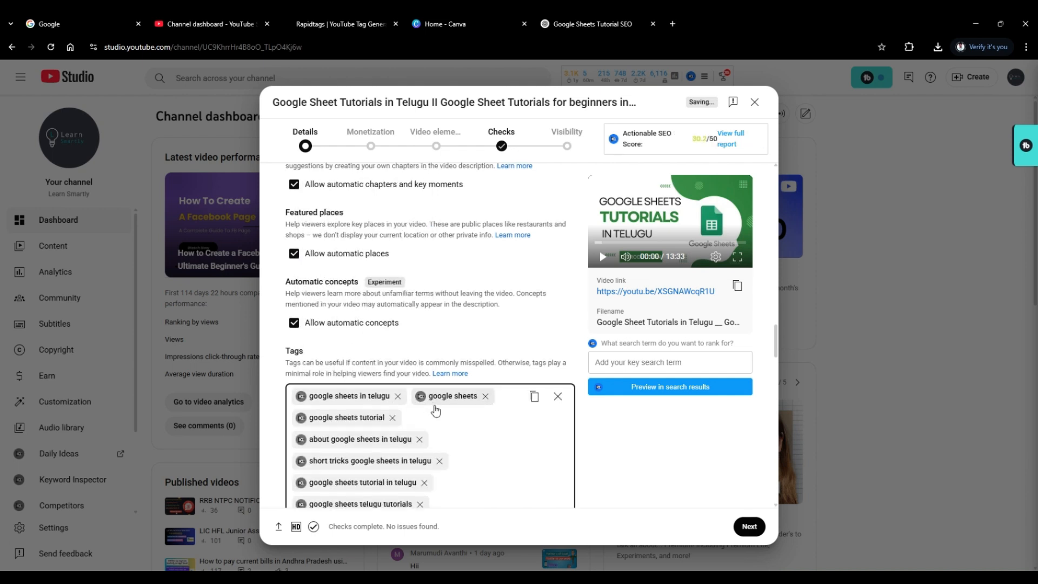
scroll(427, 411, down, 1)
scroll(432, 401, down, 2)
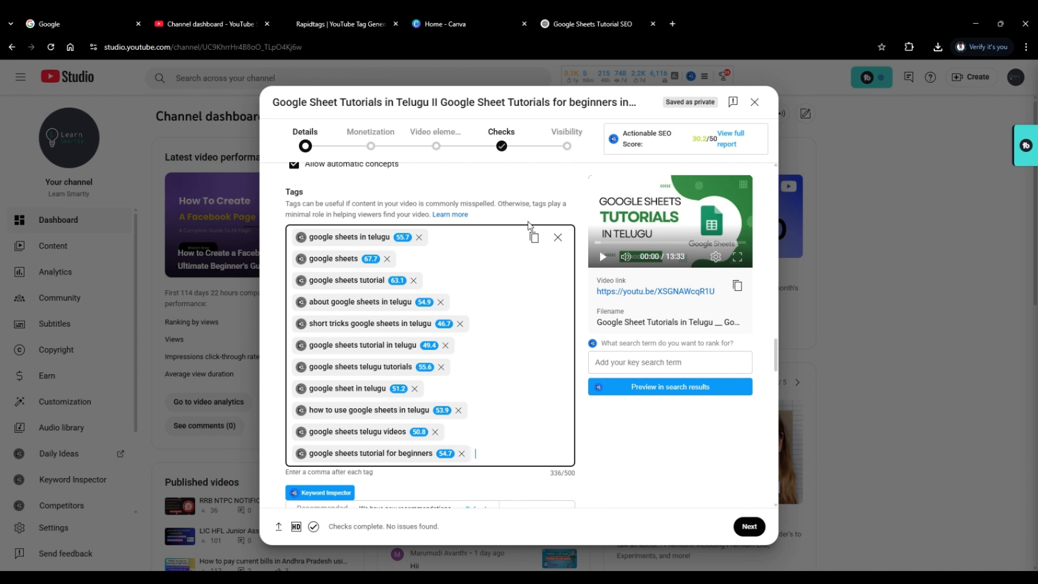
scroll(518, 284, down, 2)
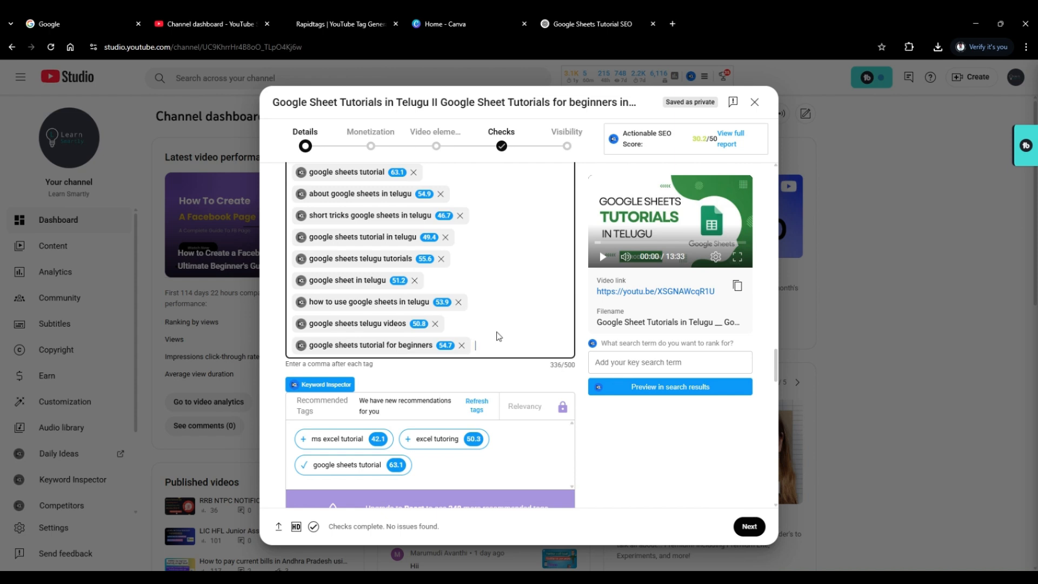
scroll(497, 336, up, 1)
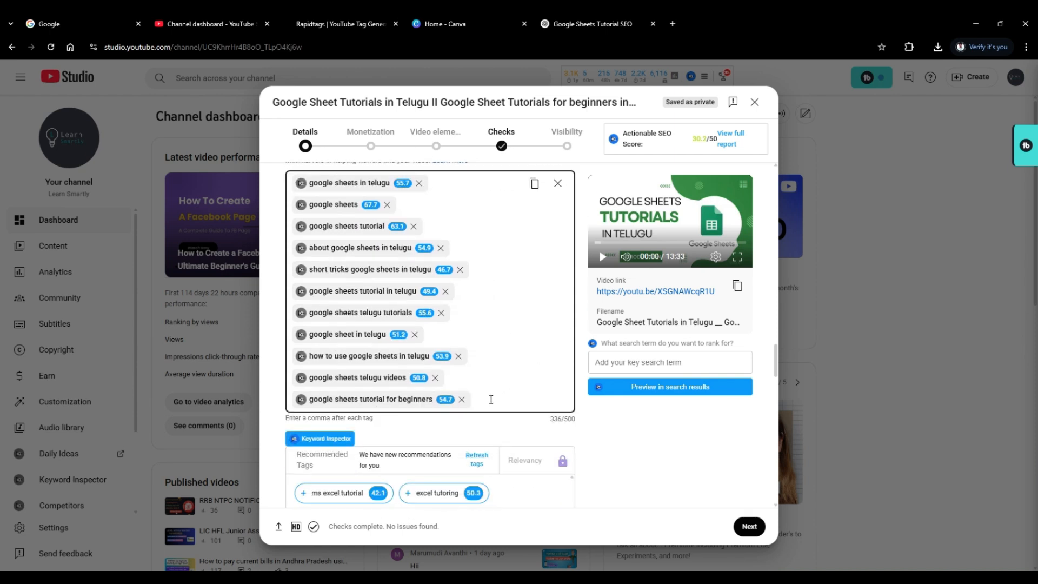
Copy "Google Sheet Tutorials for beginners in Telugu" from the video's title and add it as another tag.
drag(773, 363, 771, 182)
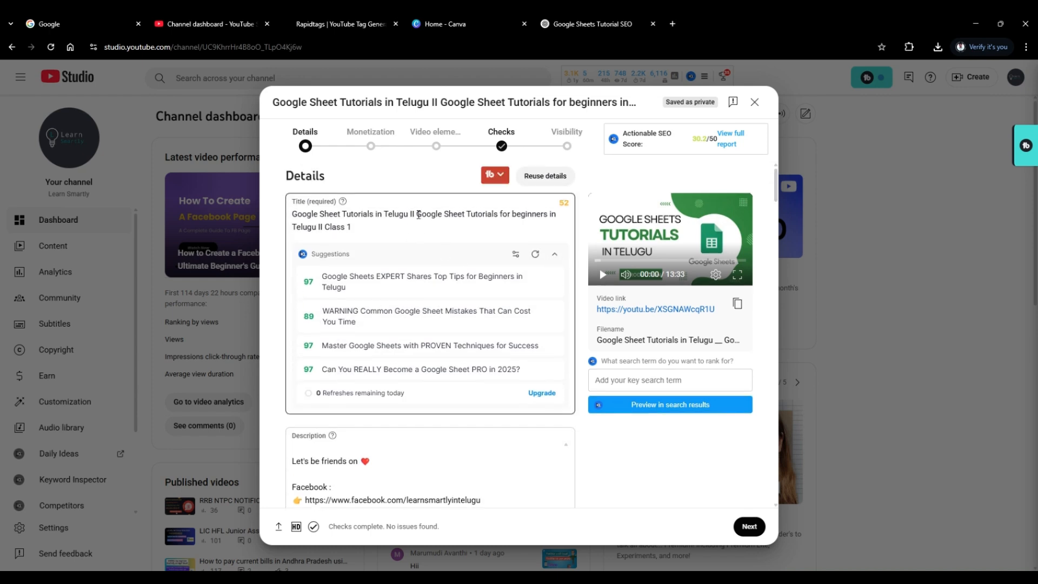
click(418, 215)
drag(421, 215, 316, 232)
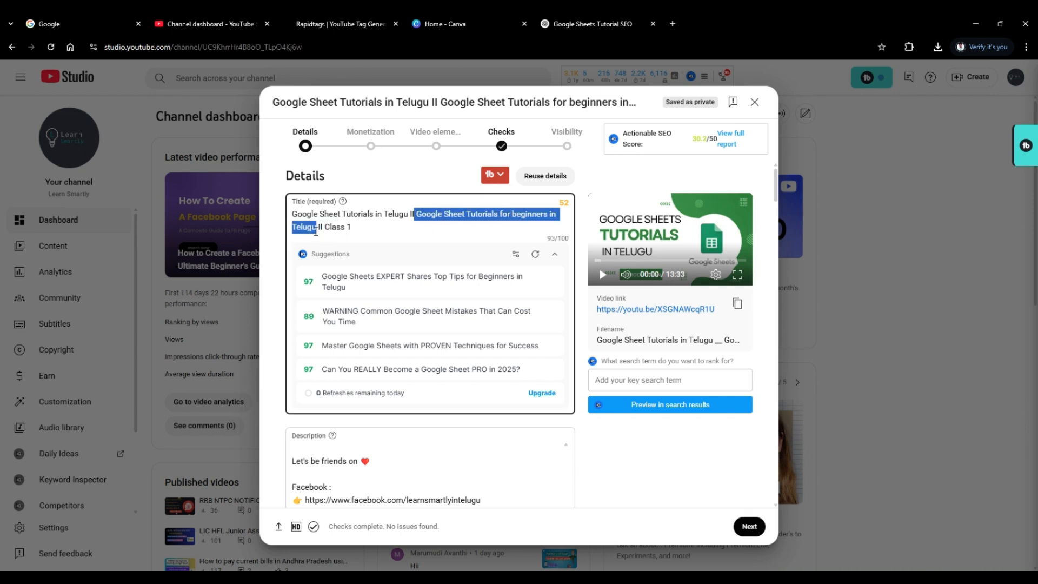
right_click(302, 225)
click(333, 279)
scroll(762, 244, down, 2)
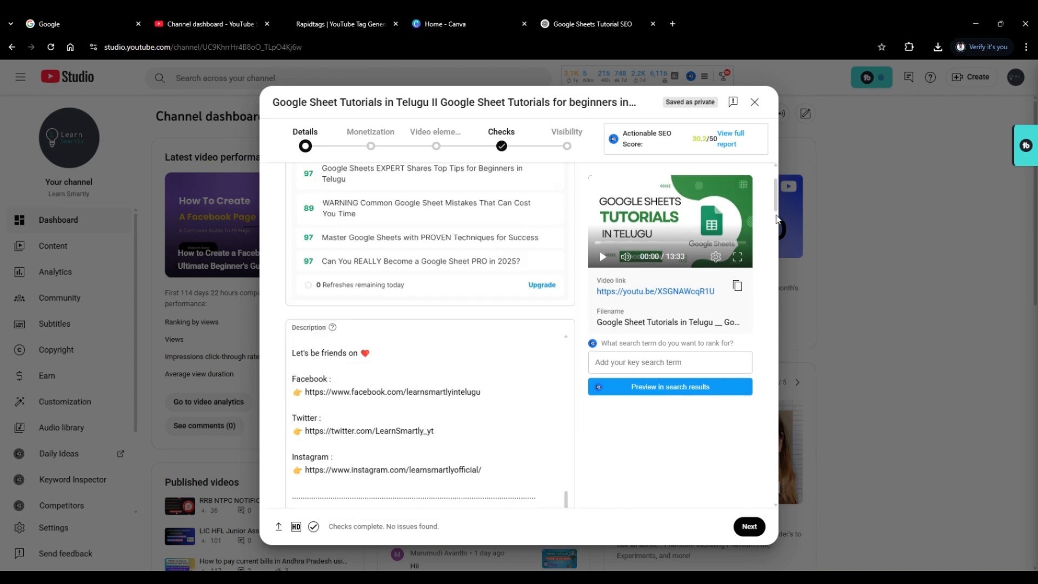
scroll(767, 254, down, 10)
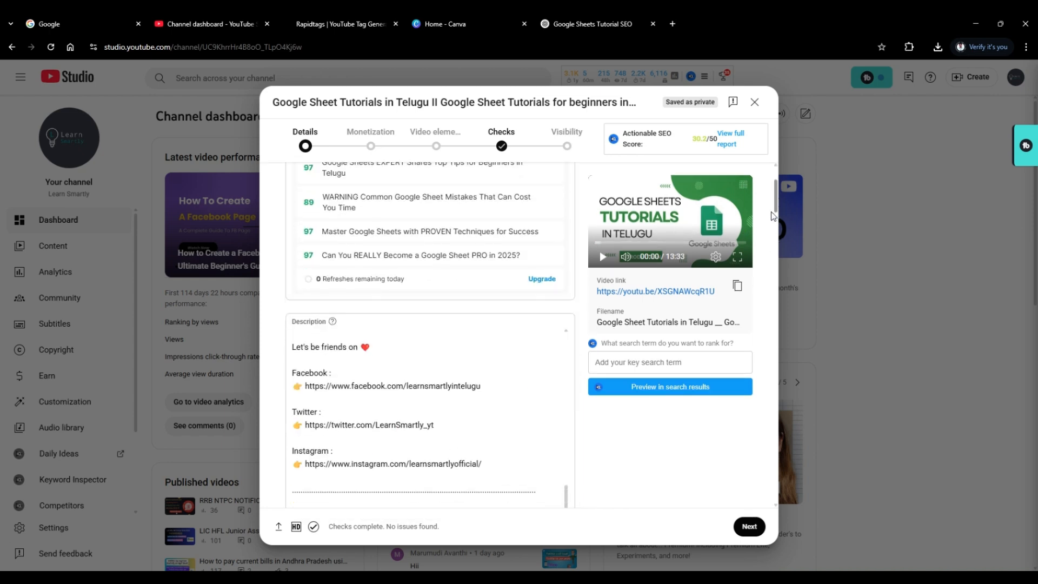
scroll(760, 299, down, 12)
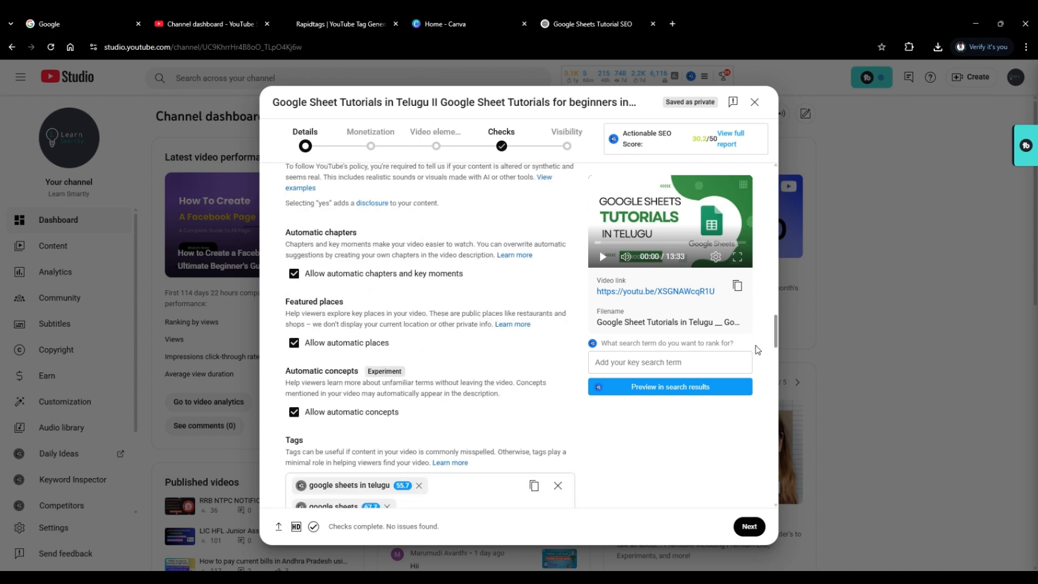
click(497, 365)
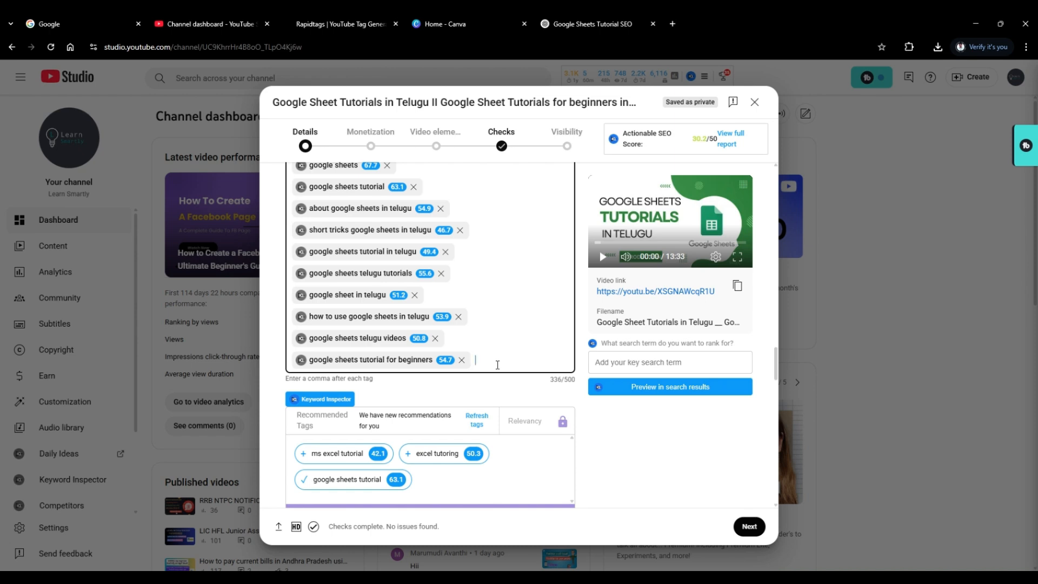
key(ctrl+v)
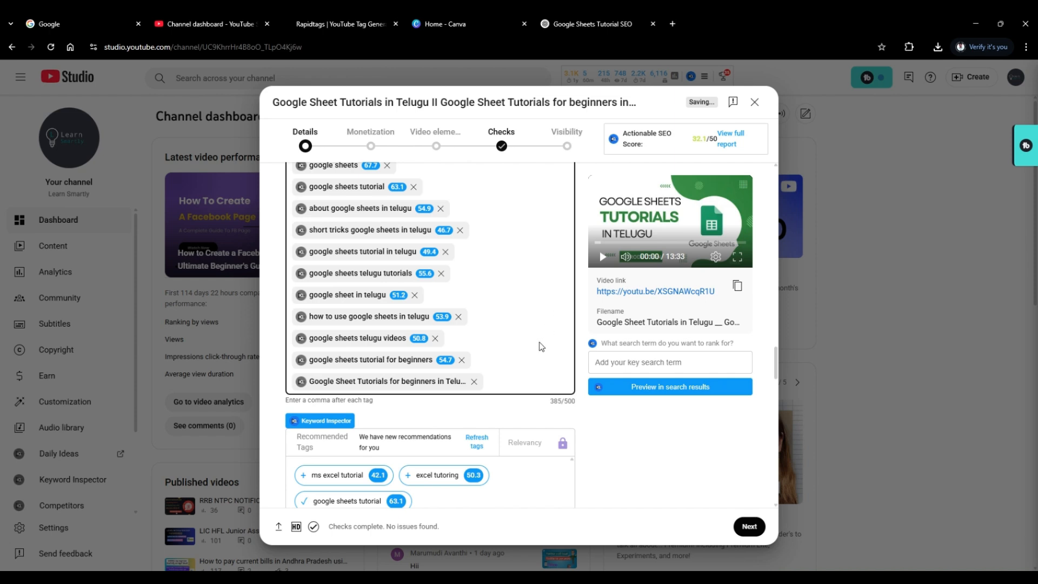
Examine the video's tag list, the tag tools and the recommended tags.
scroll(542, 347, up, 2)
scroll(538, 347, up, 2)
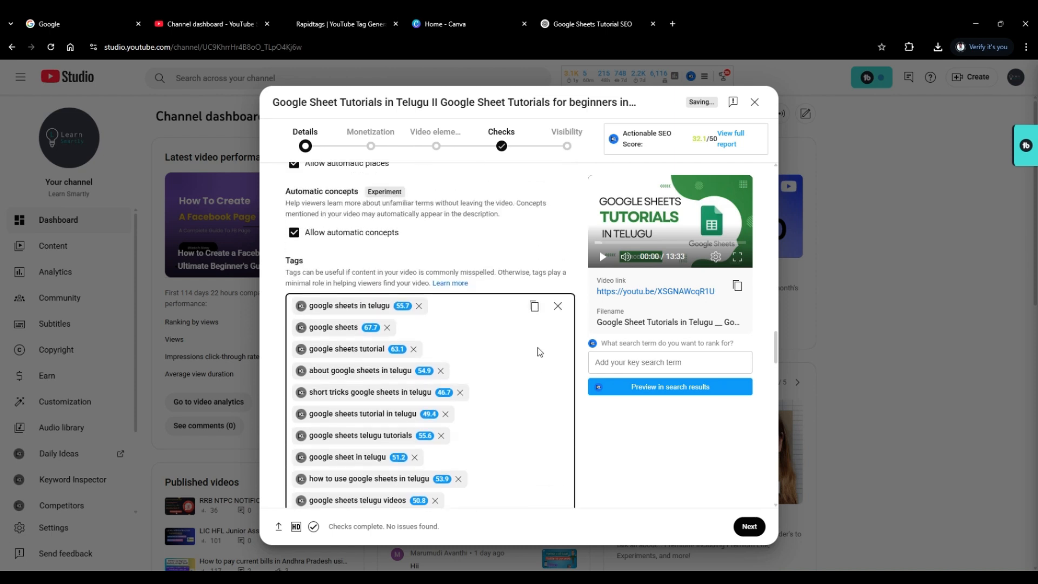
scroll(538, 347, down, 4)
scroll(537, 347, down, 6)
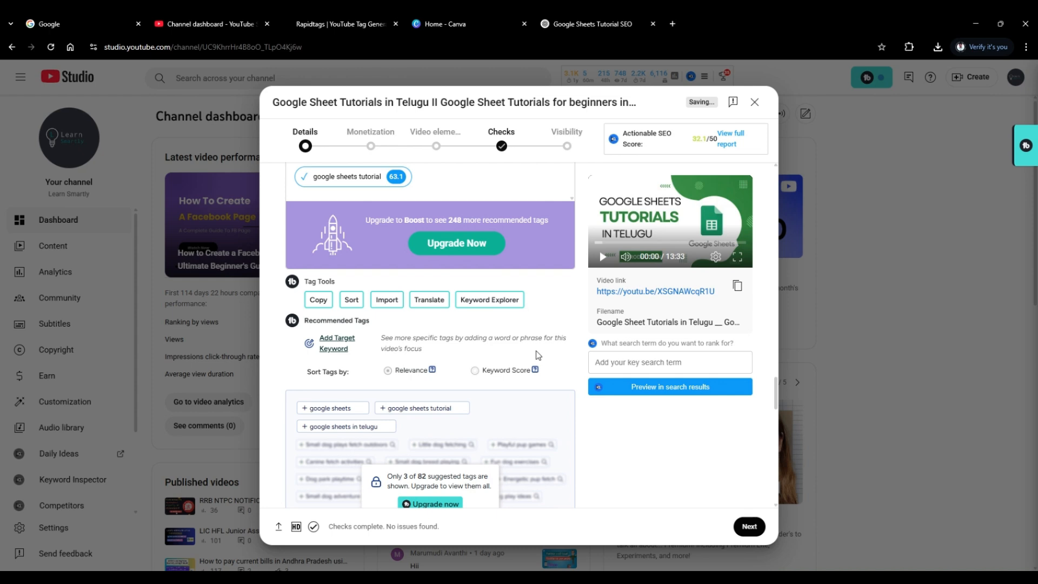
scroll(536, 351, up, 1)
scroll(534, 354, down, 2)
scroll(532, 360, down, 4)
scroll(530, 361, up, 1)
scroll(527, 361, down, 2)
Examine the video's language, captions certification, recording date, location, license, Shorts remixing, category and education settings.
scroll(525, 361, down, 1)
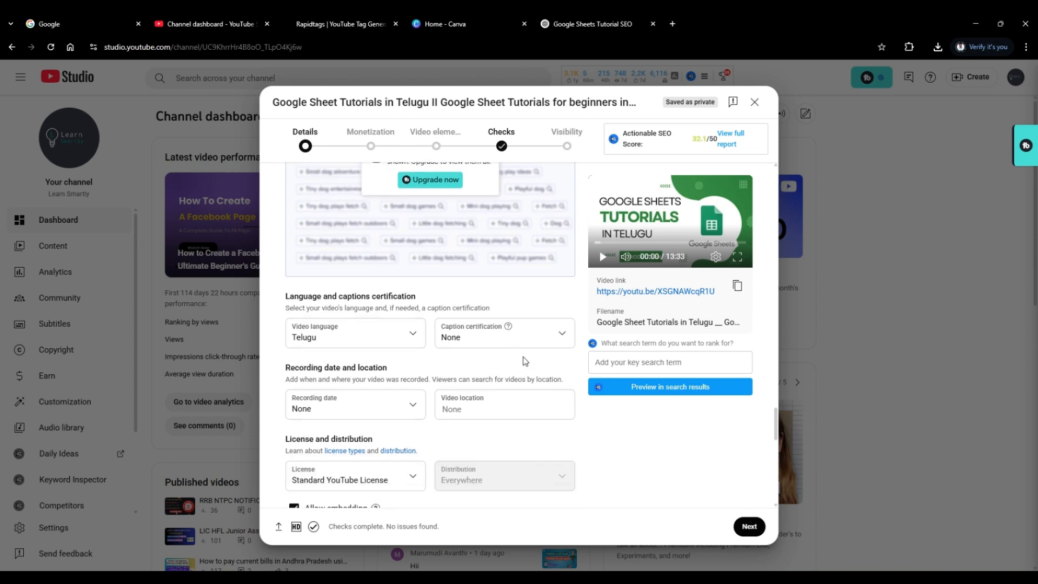
scroll(522, 360, down, 1)
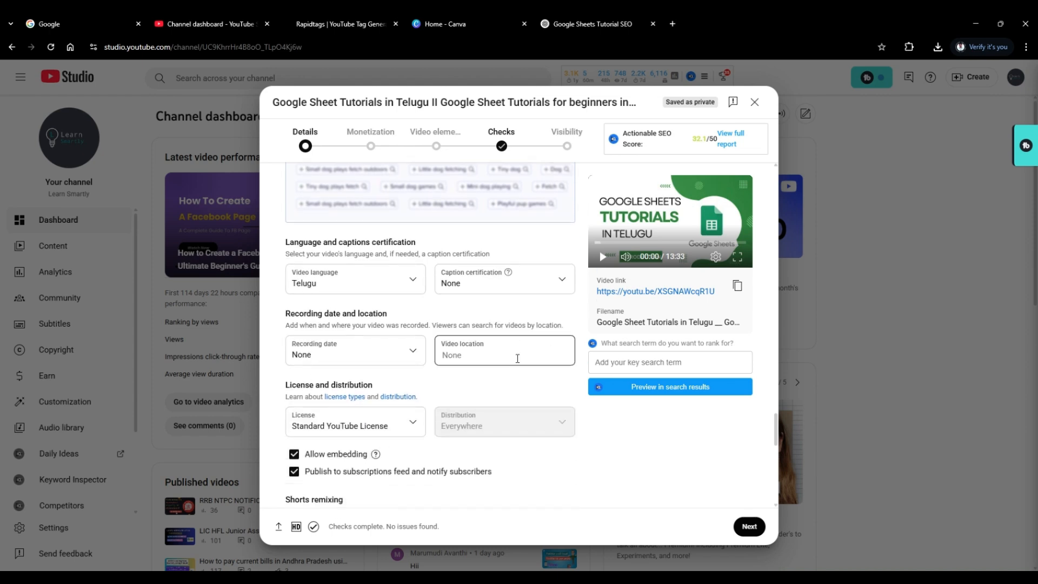
scroll(518, 358, up, 1)
scroll(505, 368, down, 3)
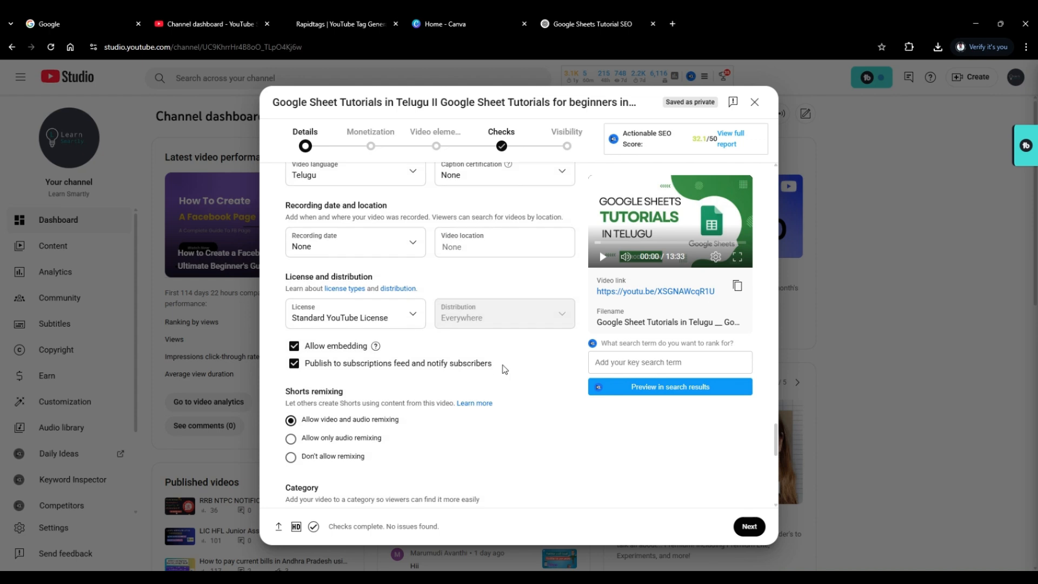
scroll(504, 370, down, 1)
scroll(503, 370, down, 3)
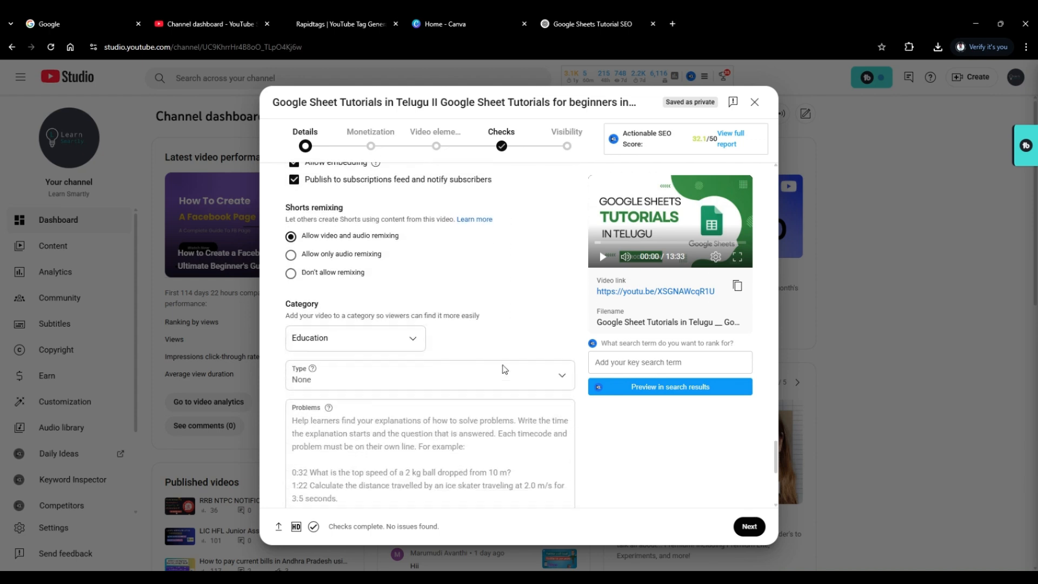
scroll(503, 370, down, 2)
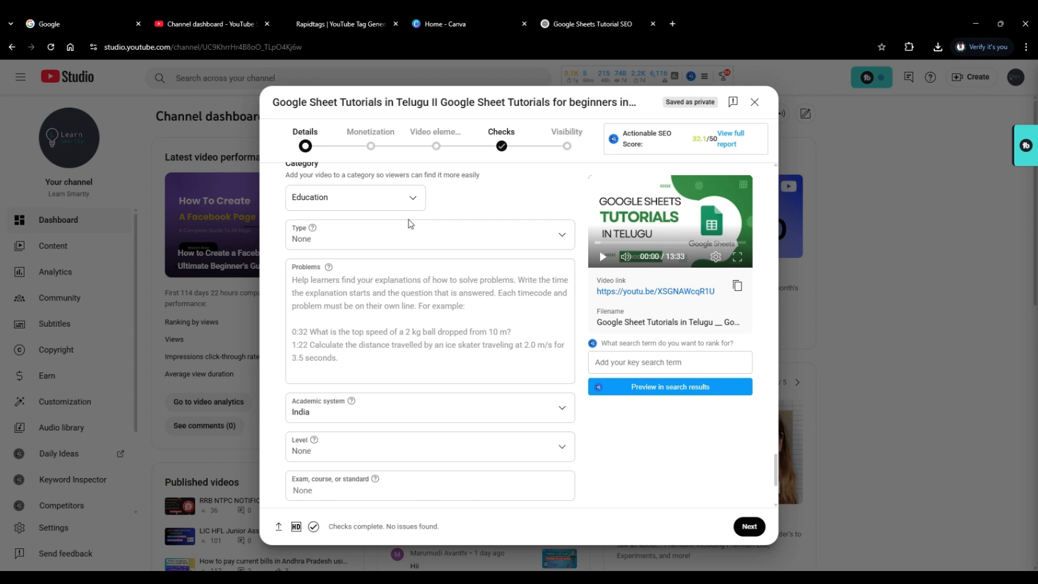
scroll(427, 243, down, 3)
scroll(427, 246, up, 2)
scroll(424, 250, down, 2)
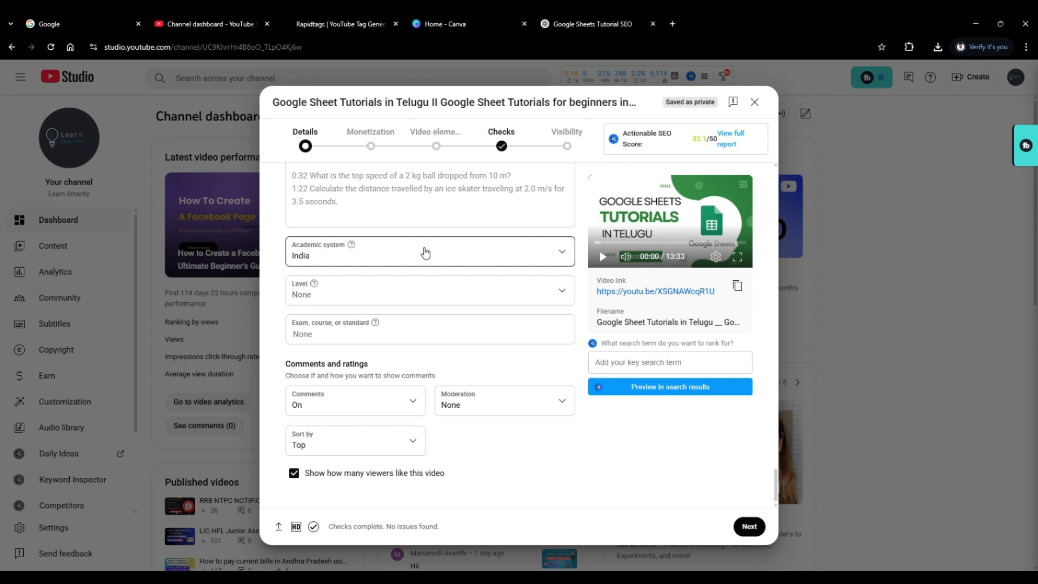
Go through the comment settings, choosing On for comments and None for moderation.
click(375, 409)
click(370, 406)
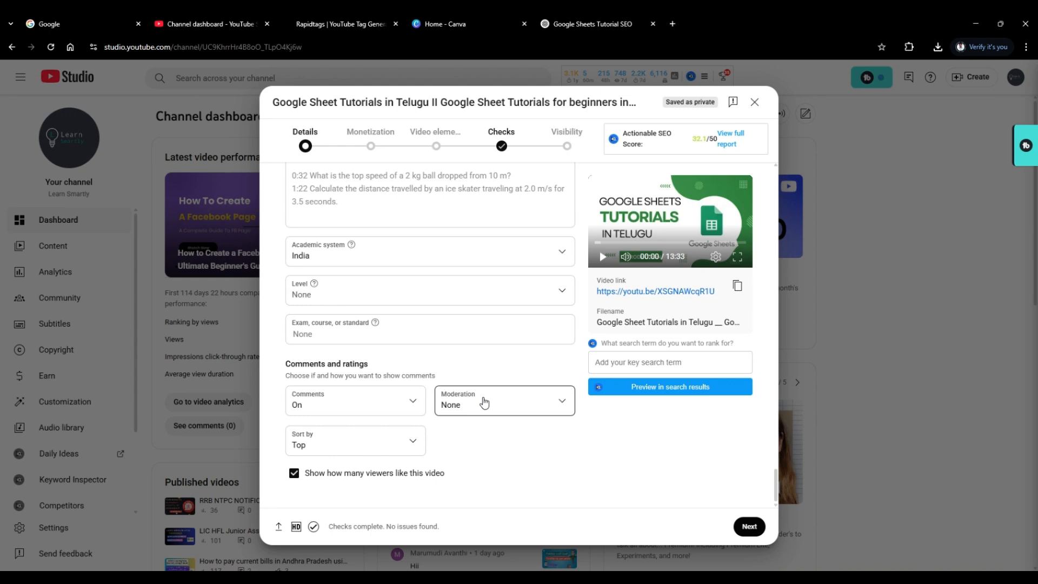
click(484, 402)
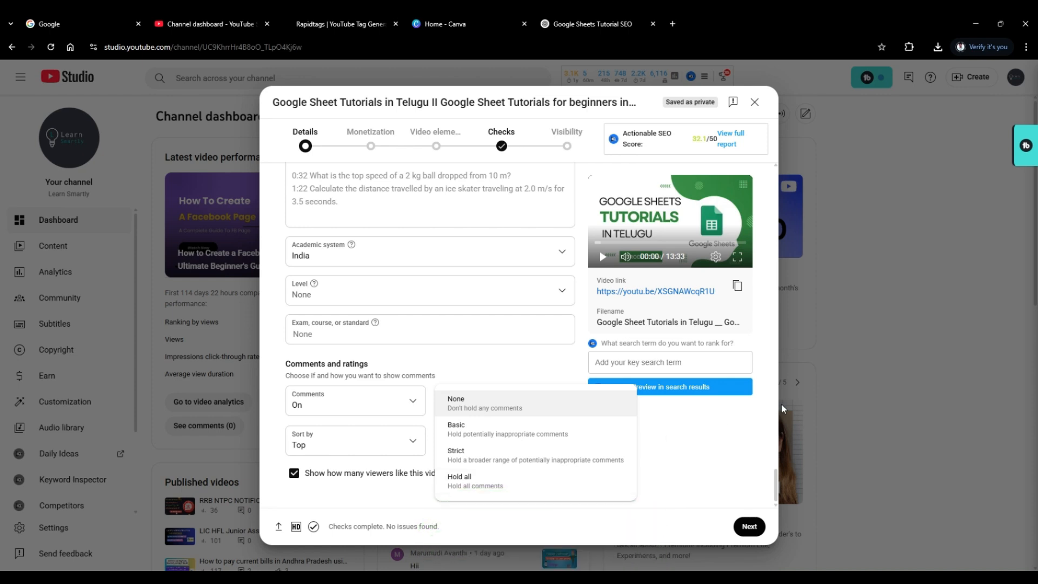
click(562, 410)
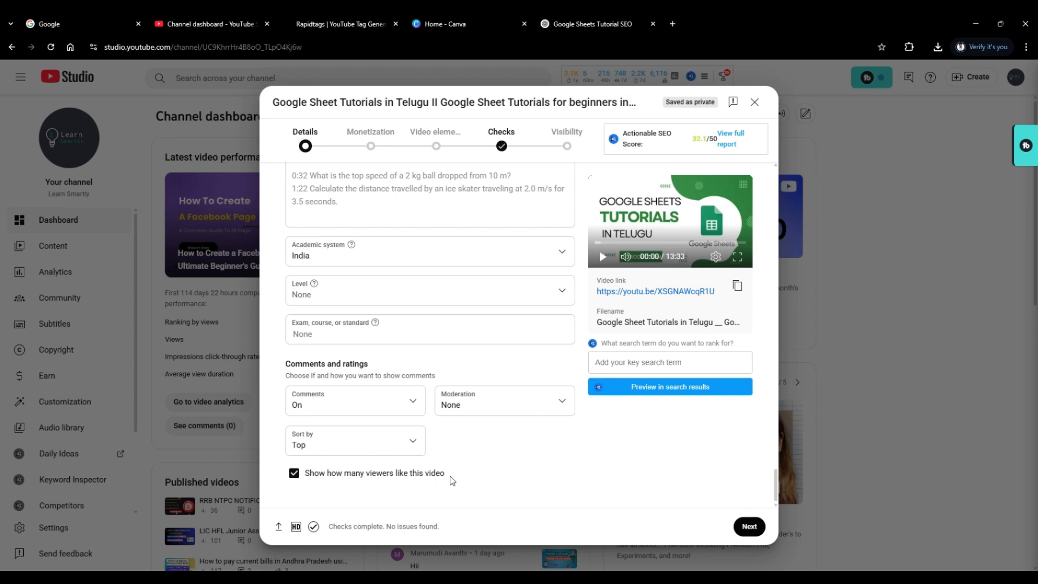
scroll(451, 479, up, 3)
scroll(451, 482, down, 3)
scroll(456, 490, up, 1)
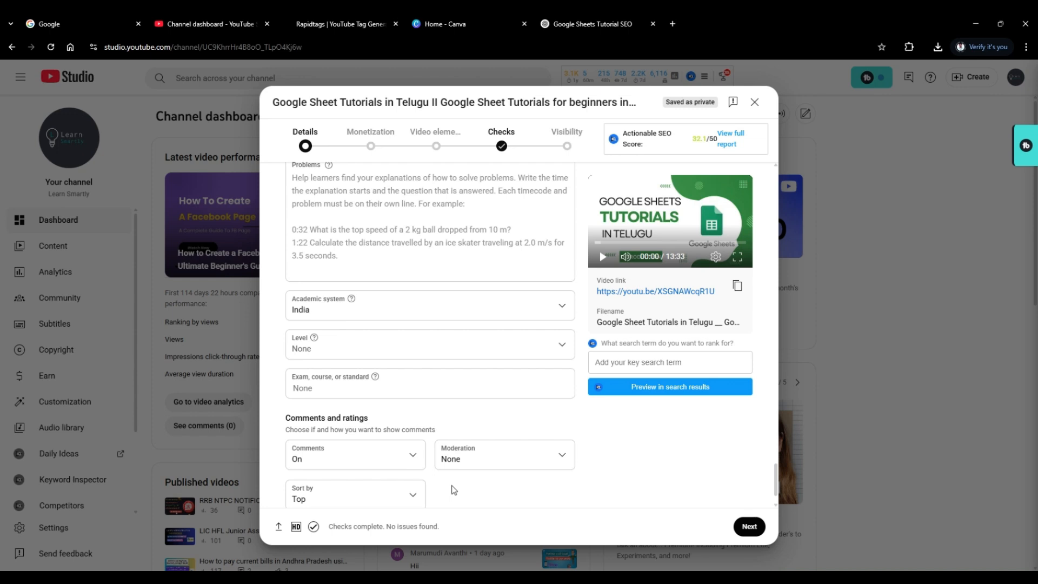
scroll(454, 489, down, 1)
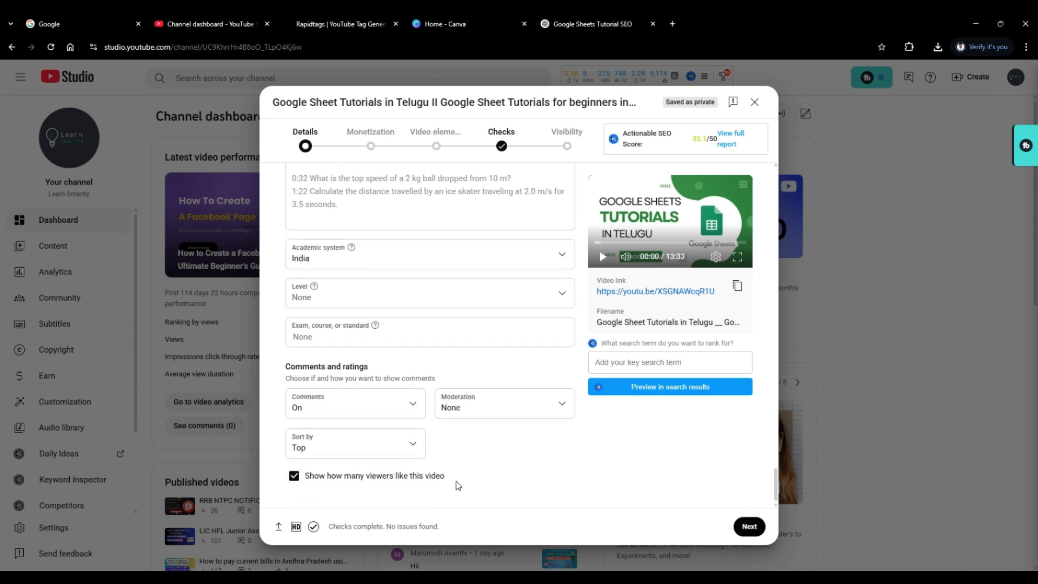
Proceed to the Monetization stage and turn ad monetization On for the video.
click(746, 527)
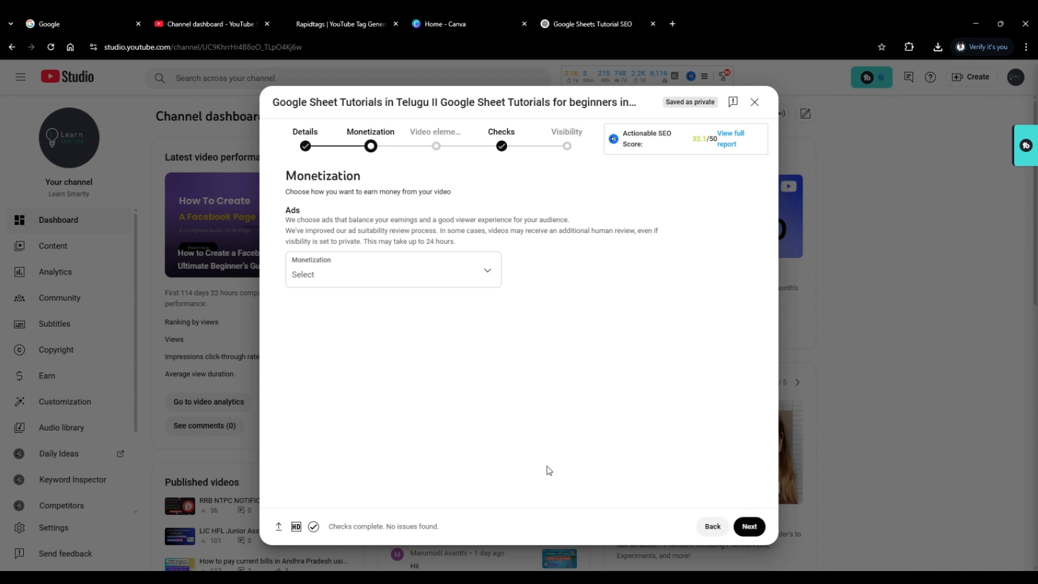
click(442, 277)
click(331, 270)
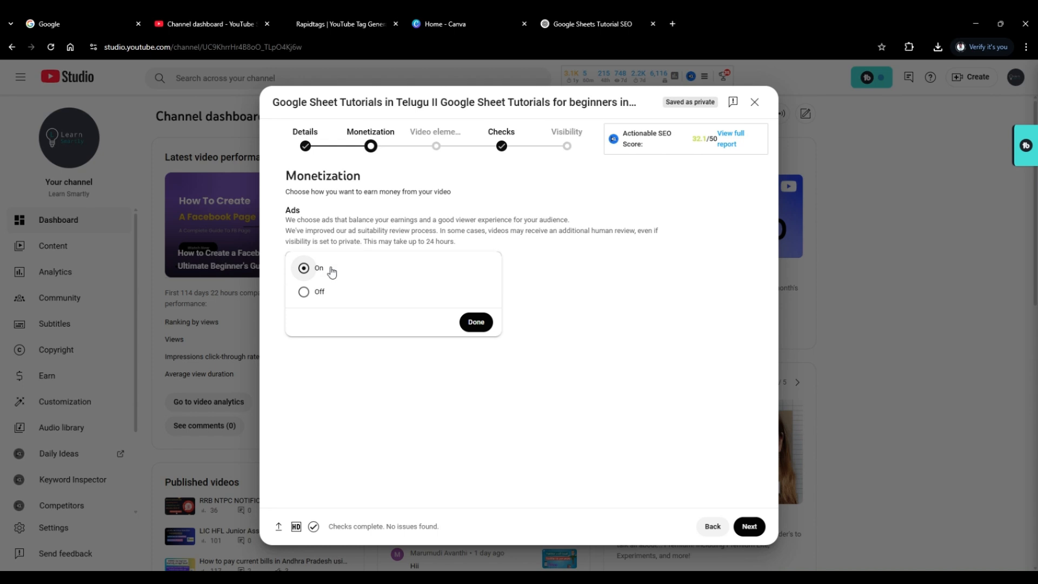
click(475, 325)
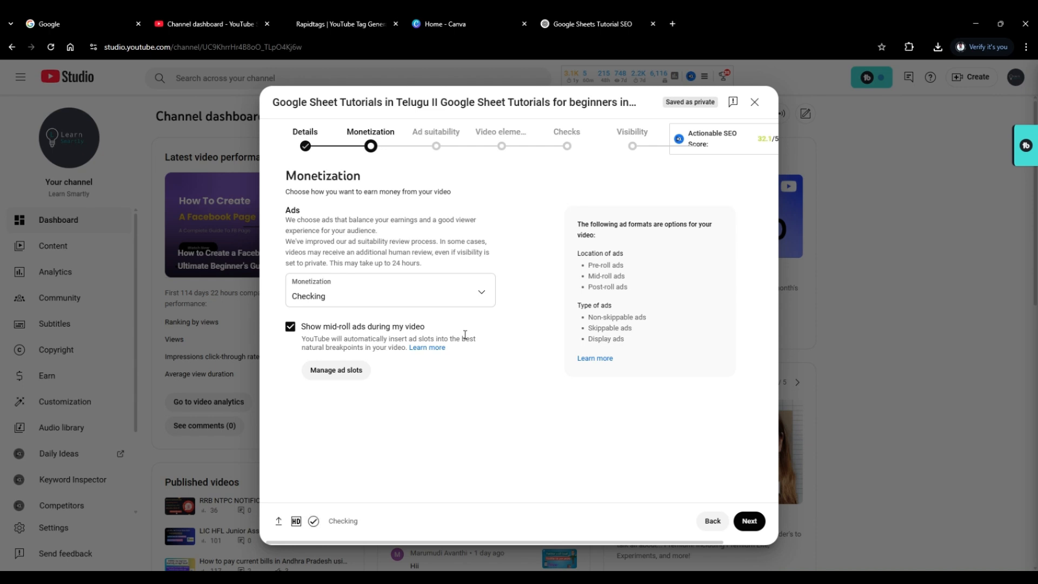
Insert manual mid-roll ad slots at 04:26:12 and 11:02:14 and apply the ad slot changes.
click(348, 381)
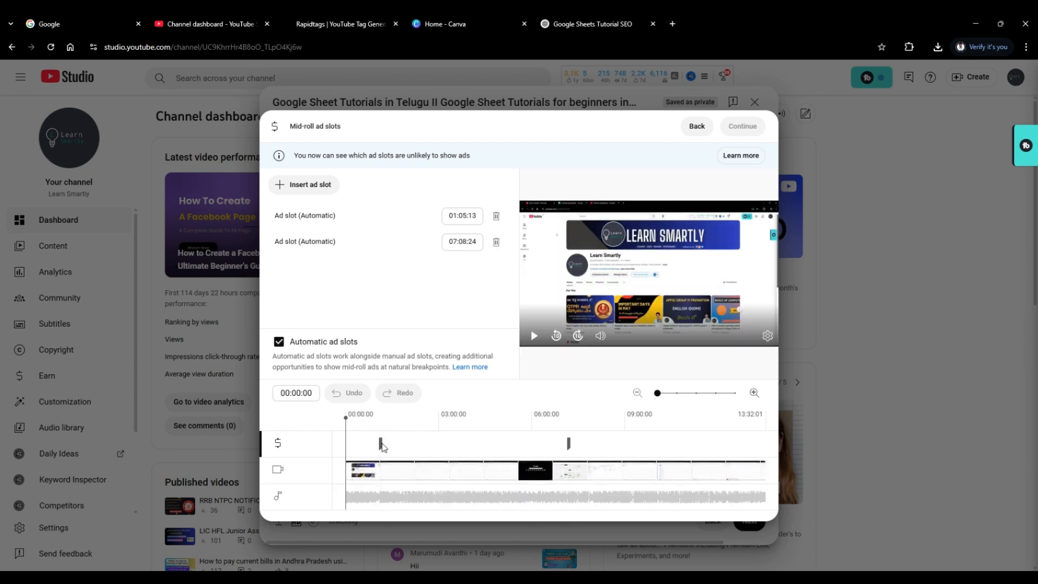
drag(345, 417, 379, 417)
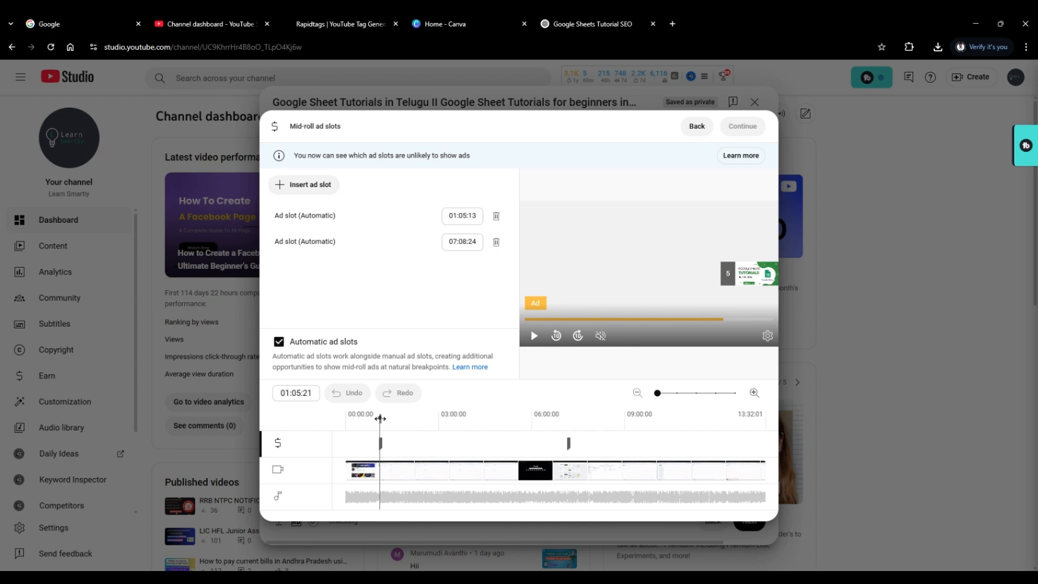
drag(380, 418, 484, 418)
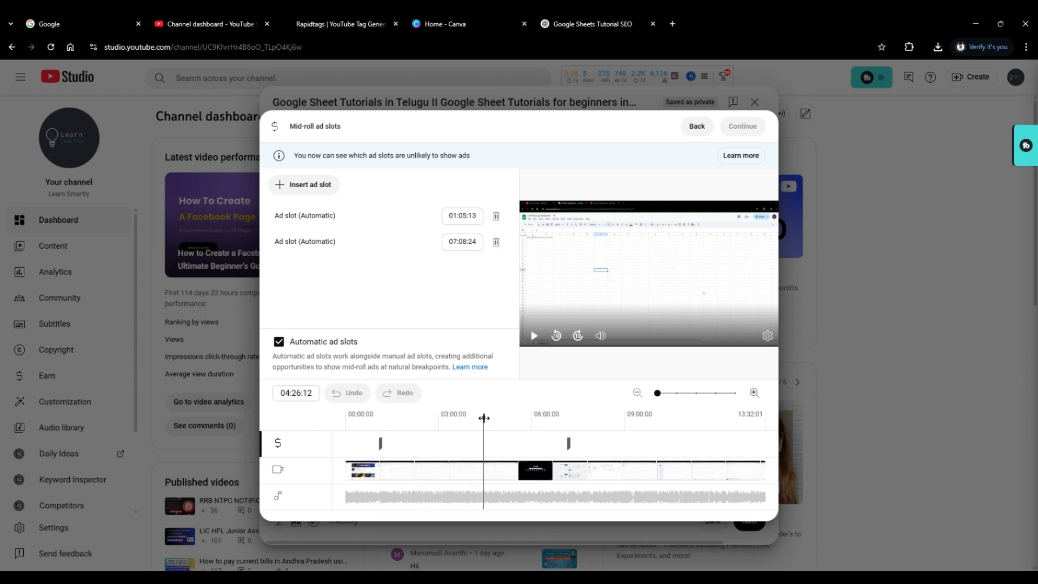
click(301, 195)
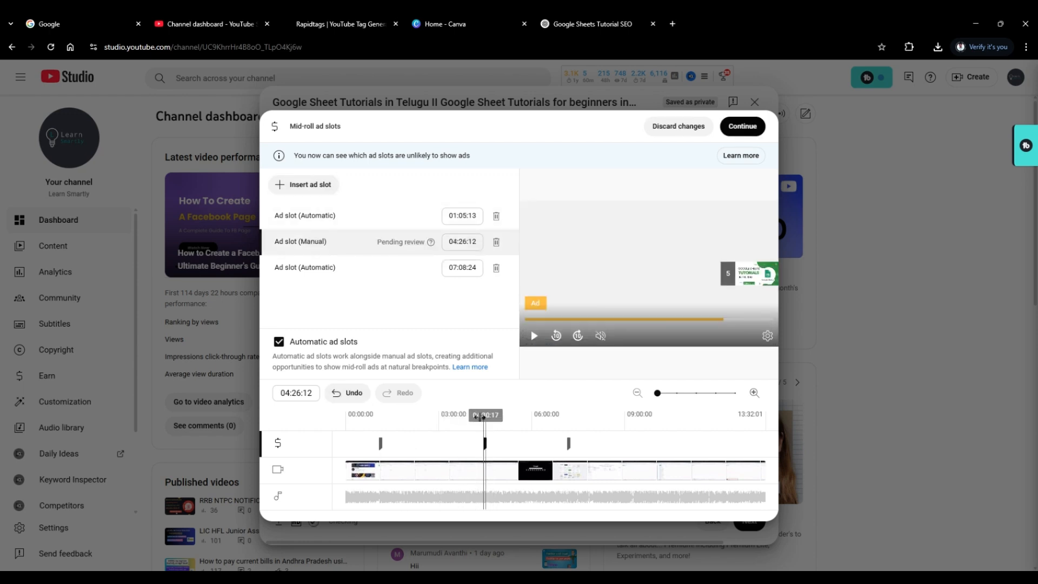
drag(484, 416, 688, 422)
click(295, 192)
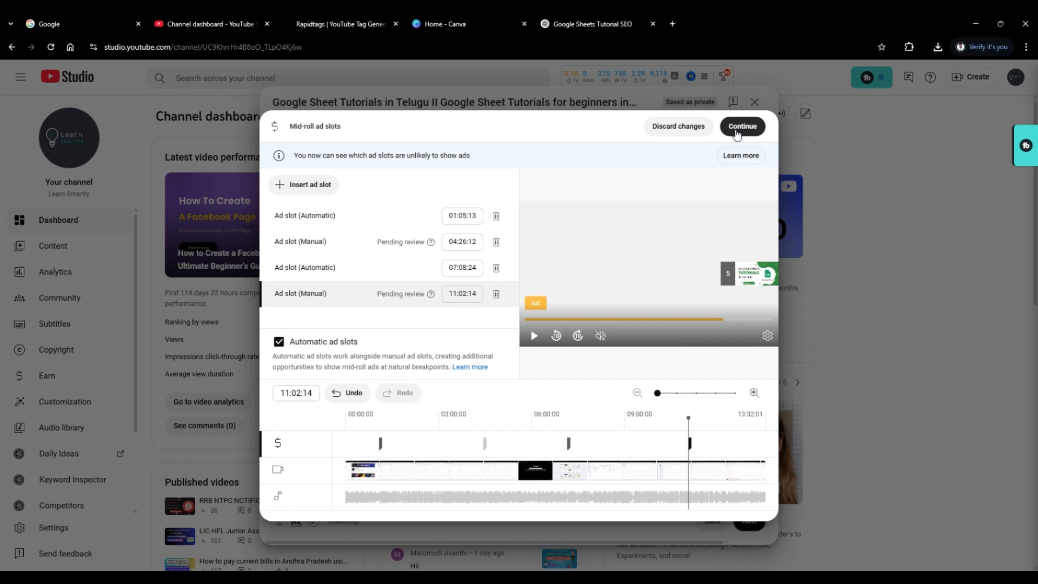
click(737, 130)
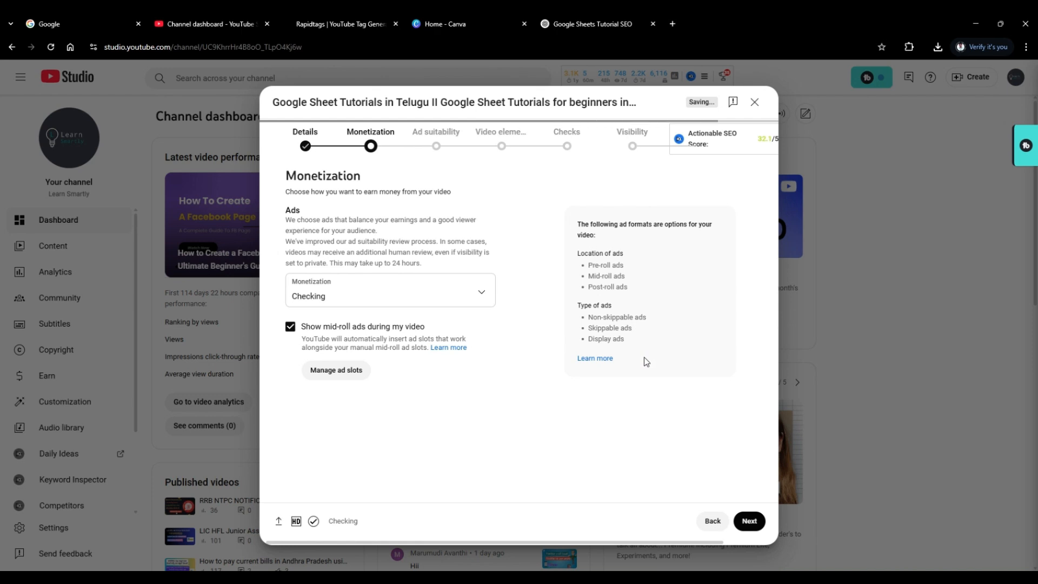
Rate the video's ad suitability as "None of the above", submit the rating and proceed to Video elements.
click(753, 521)
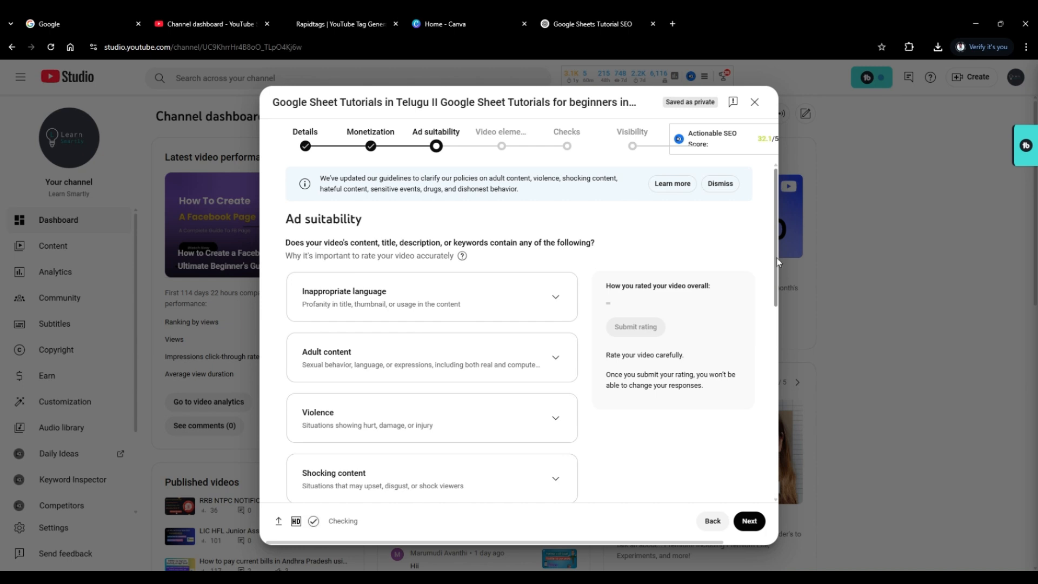
drag(775, 258, 775, 266)
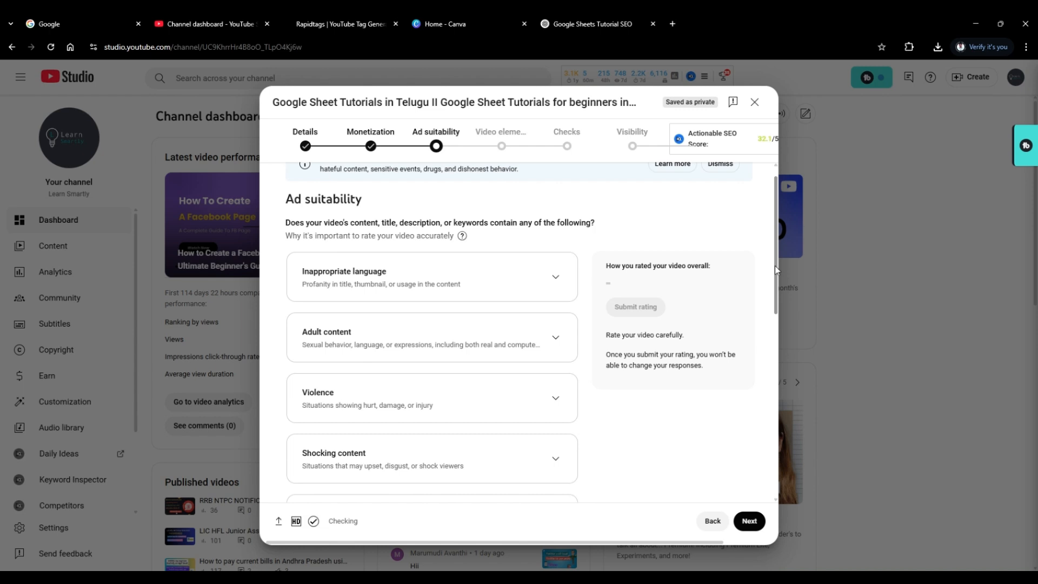
drag(774, 266, 771, 460)
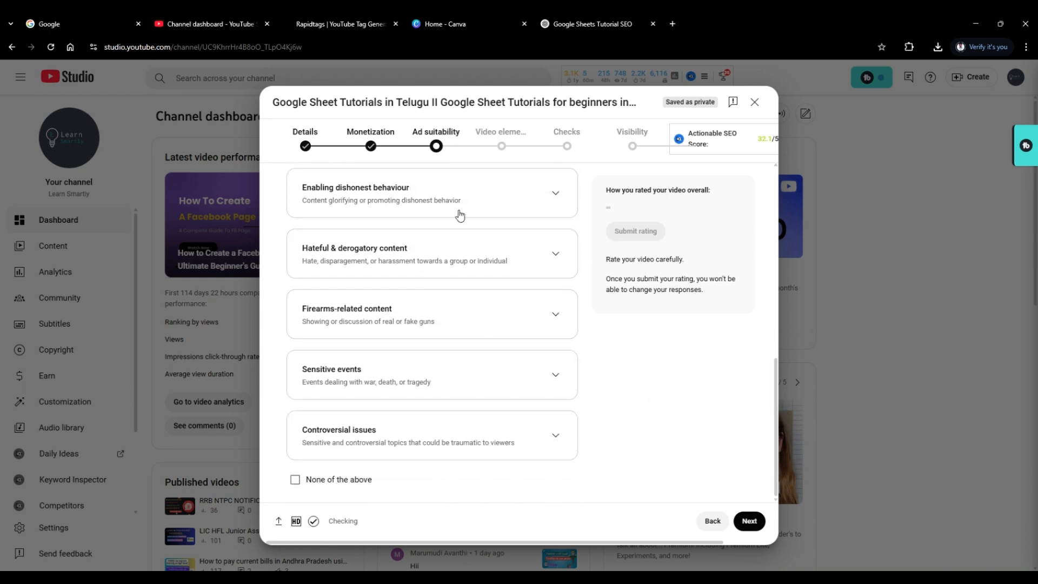
click(294, 481)
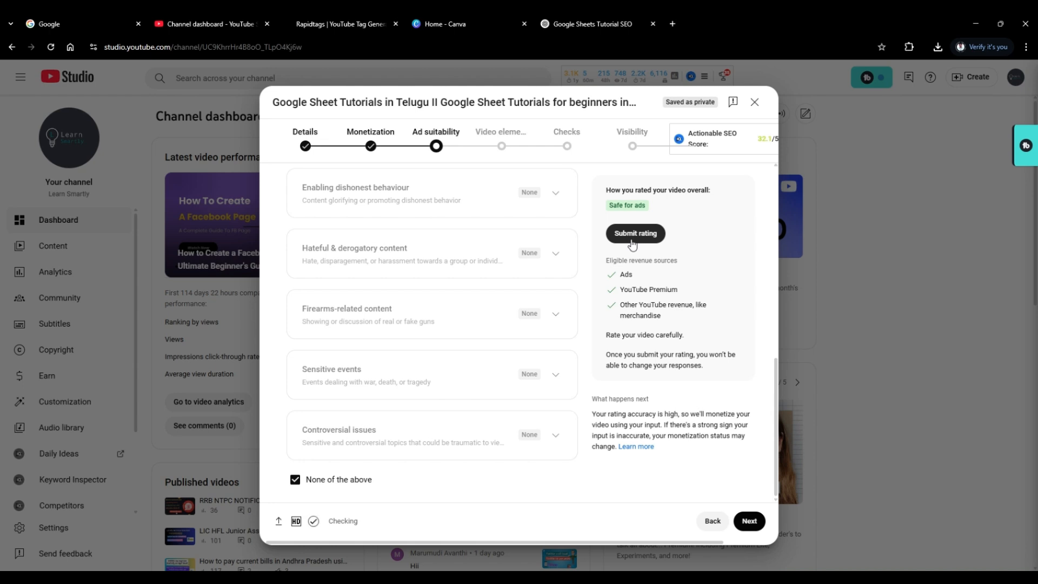
click(633, 233)
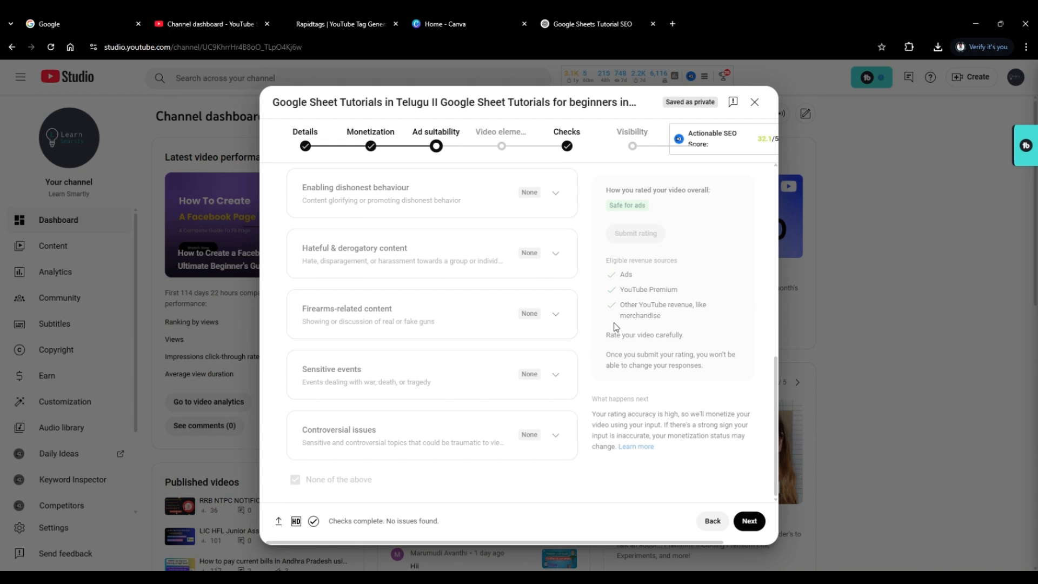
click(758, 525)
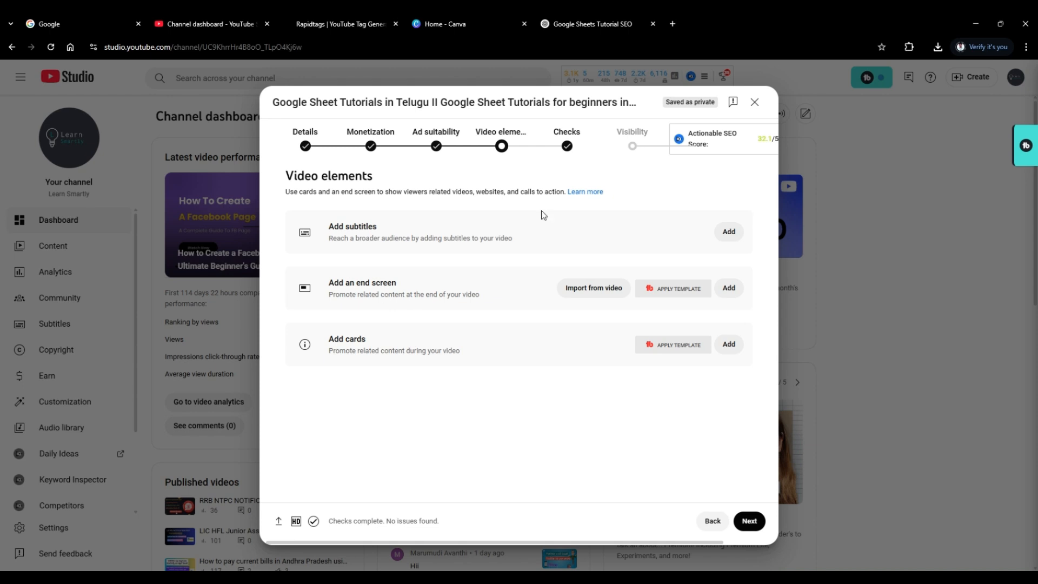
Add an end screen to the video using the "Import from latest video" layout and save it.
click(729, 287)
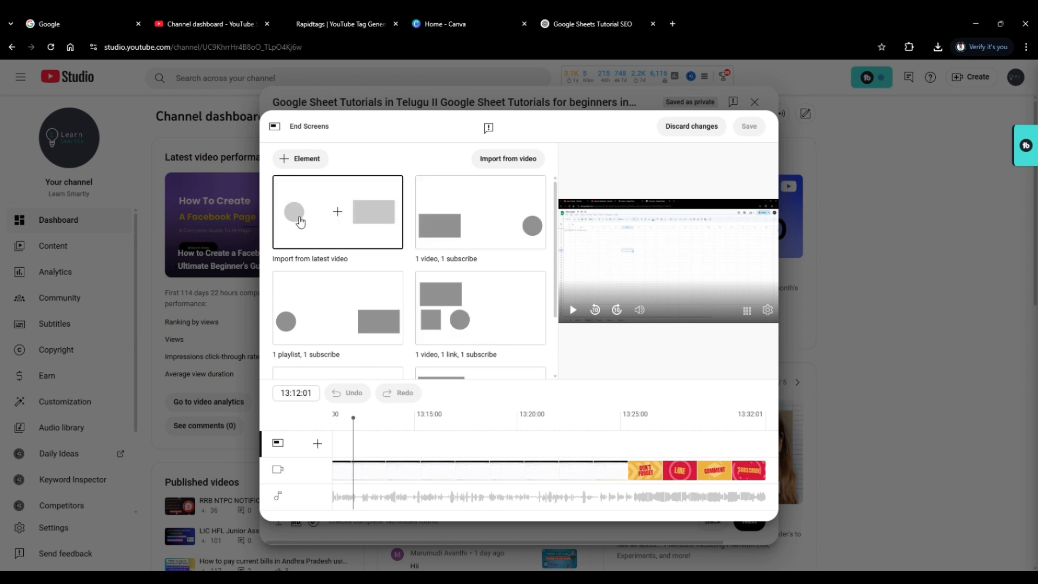
click(377, 213)
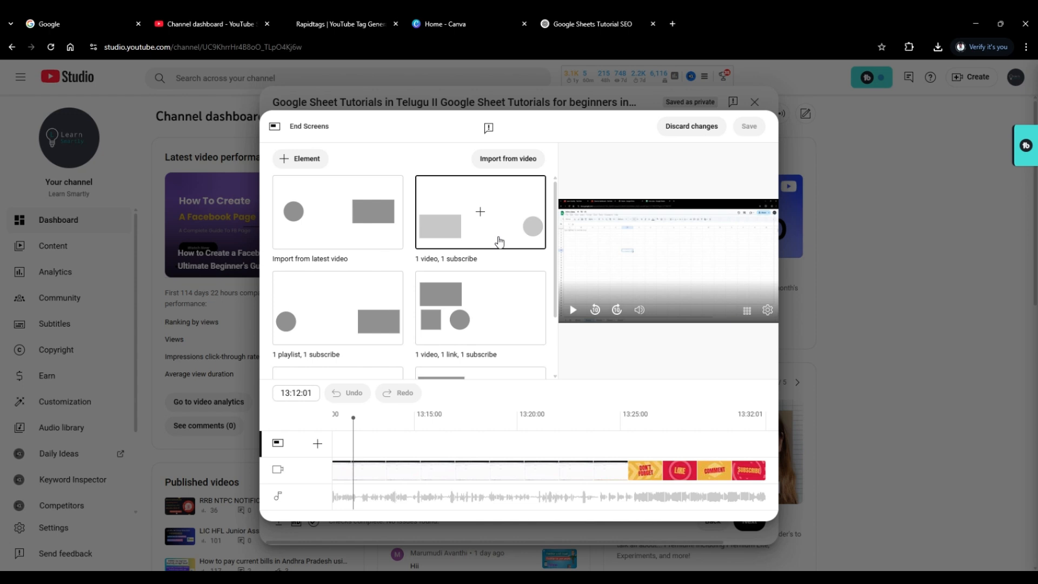
scroll(499, 241, down, 1)
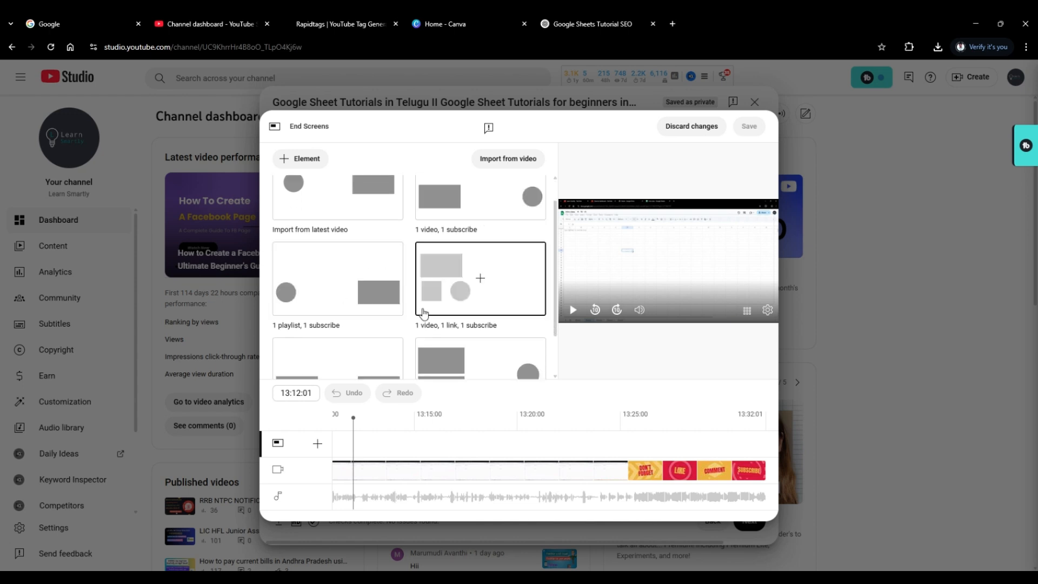
scroll(550, 299, down, 1)
scroll(550, 299, up, 1)
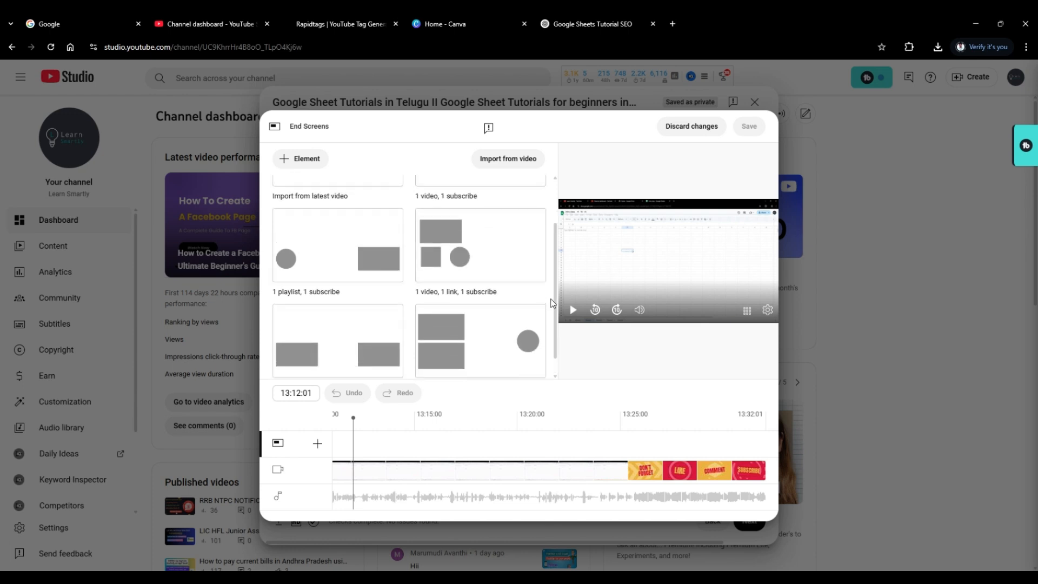
scroll(545, 301, down, 1)
scroll(544, 296, up, 1)
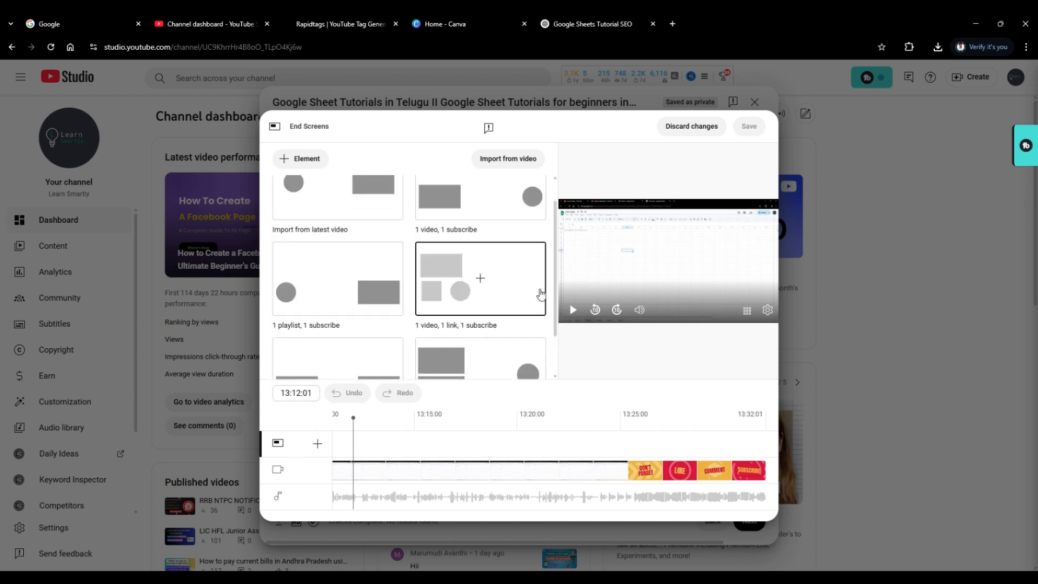
scroll(539, 295, up, 1)
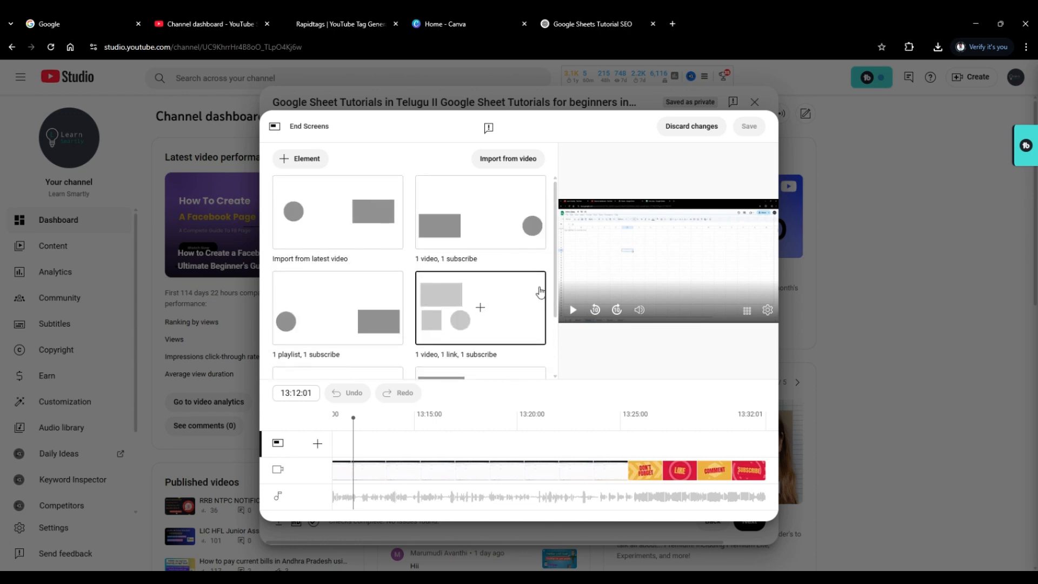
click(338, 216)
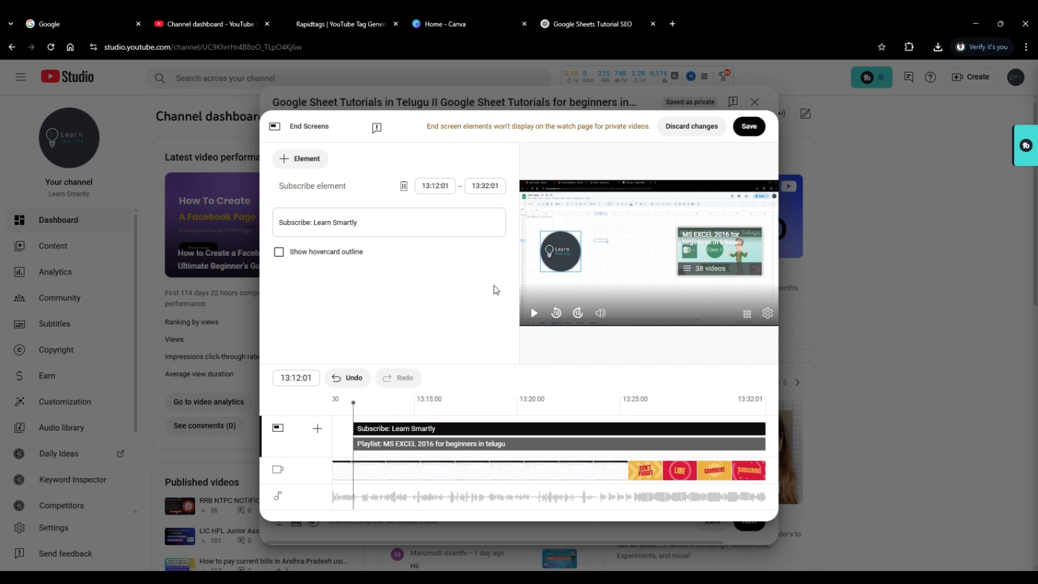
click(754, 130)
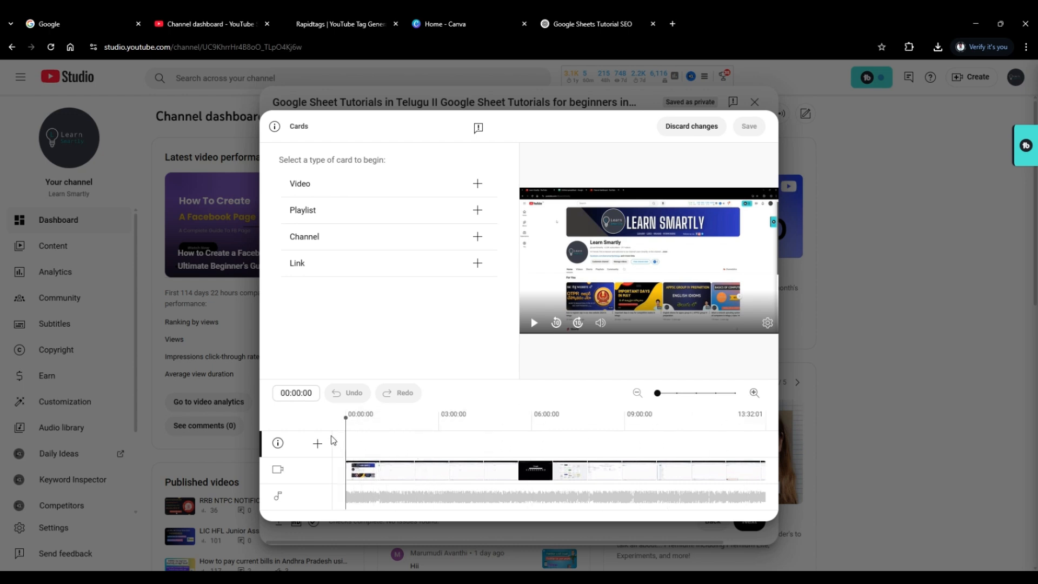
Place the Cards editor's playhead at 04:49:12 on the video timeline.
drag(346, 418, 495, 419)
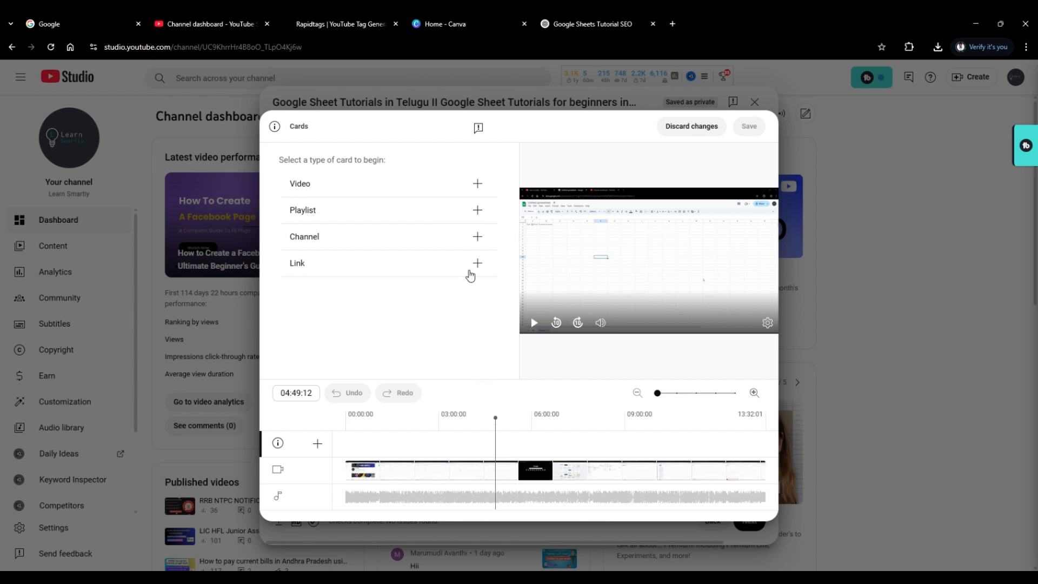
Try a channel card for Learn Smartly with custom message "please subscribe" and teaser text "hello", and delete the card.
click(480, 236)
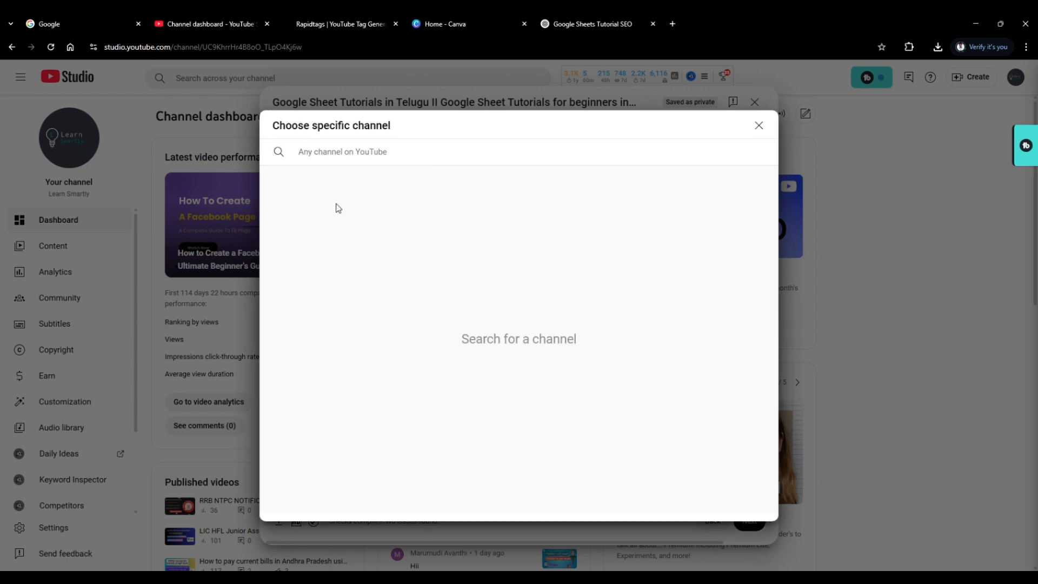
text(learns)
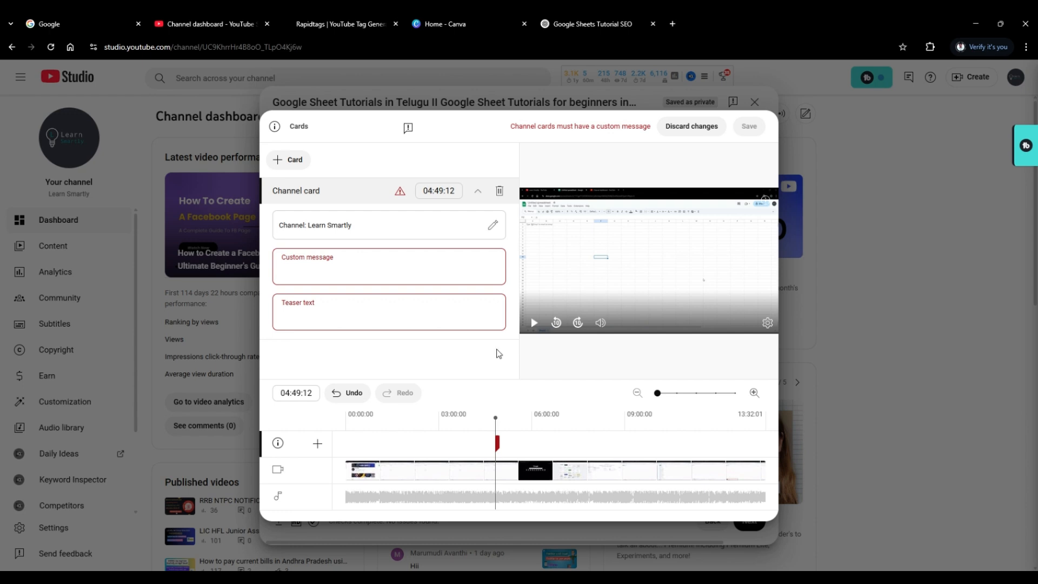
click(323, 272)
text(please subscribe)
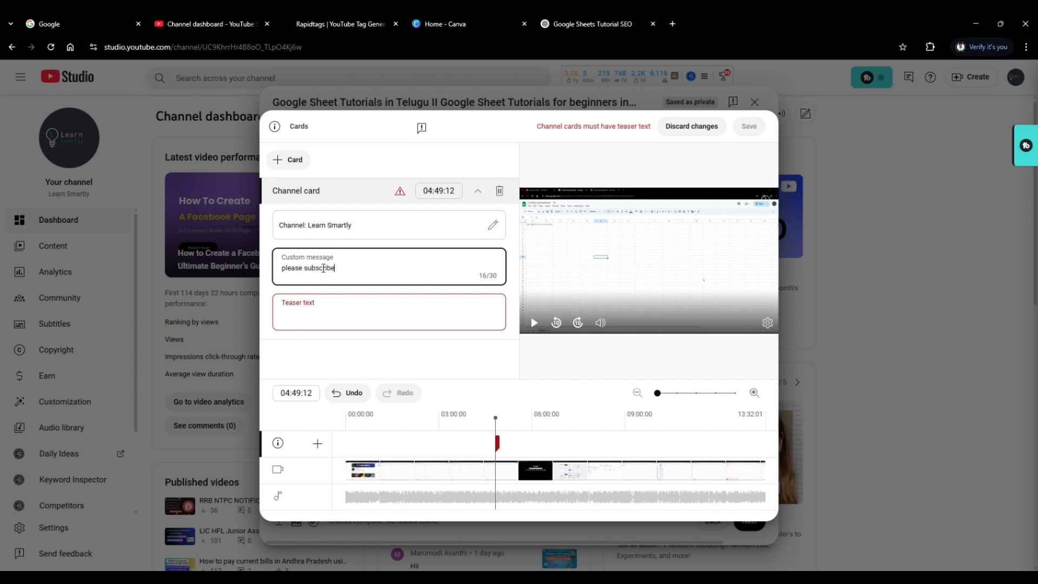
click(318, 316)
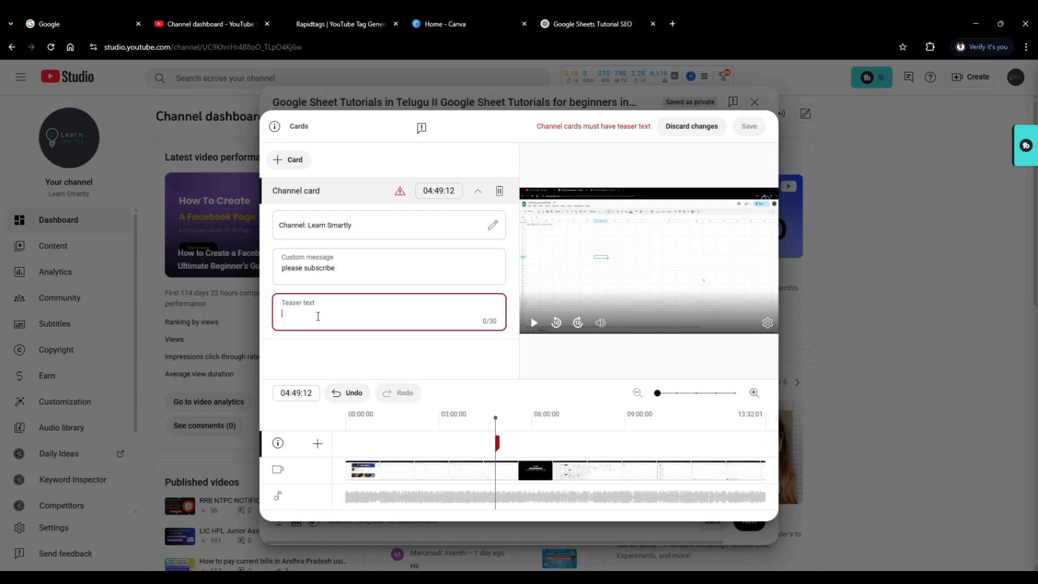
text(hello)
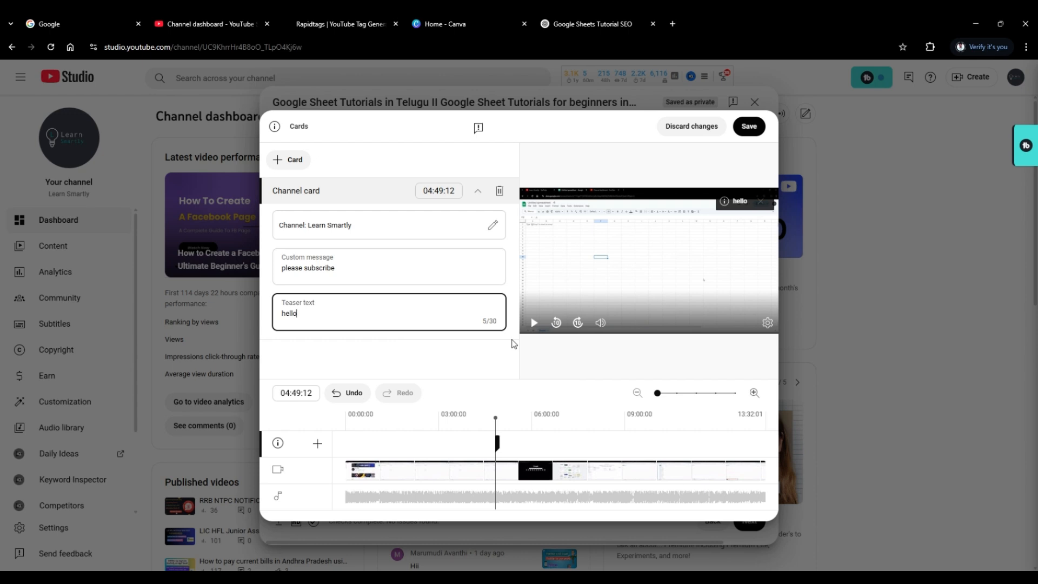
click(499, 190)
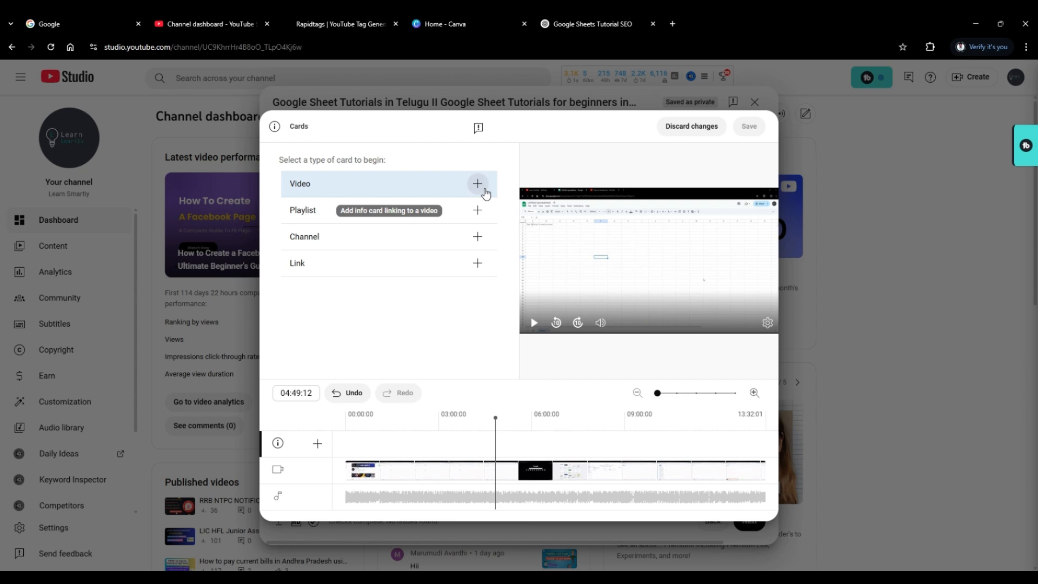
Add a video card linking to the "How to Create a Facebook Page" video at 04:49:12 and save the cards.
click(477, 184)
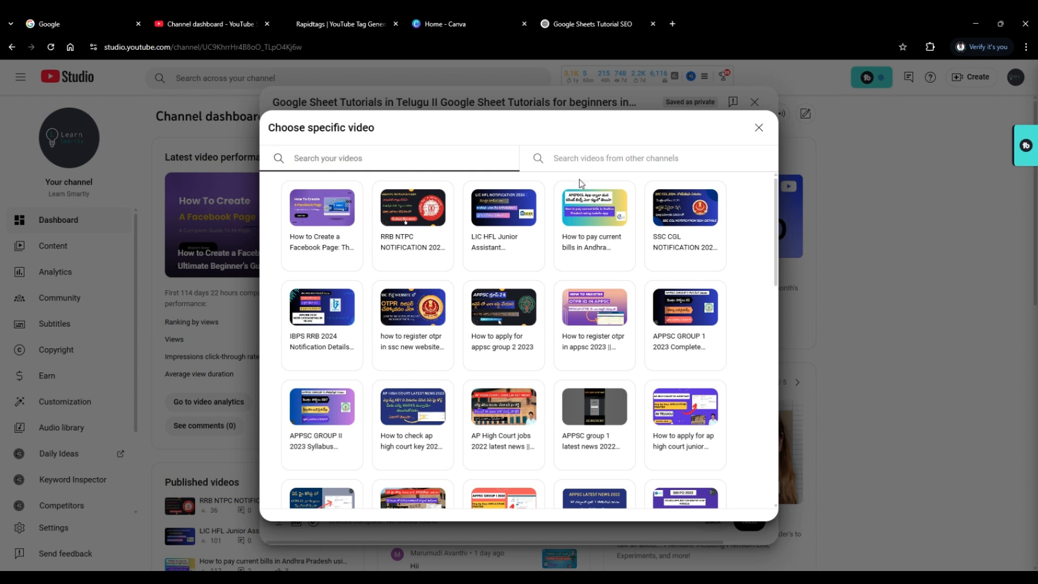
click(312, 233)
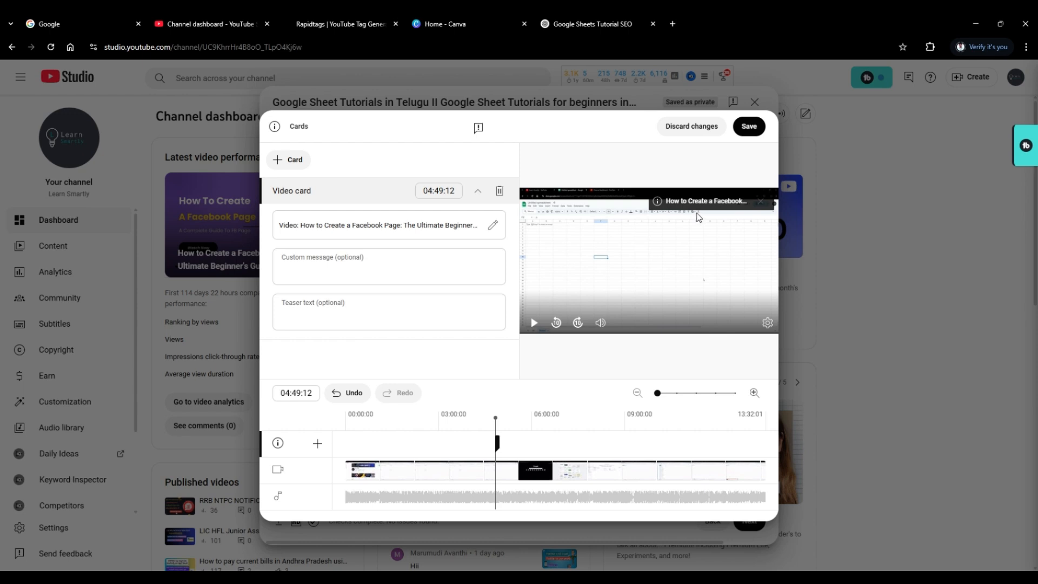
click(749, 126)
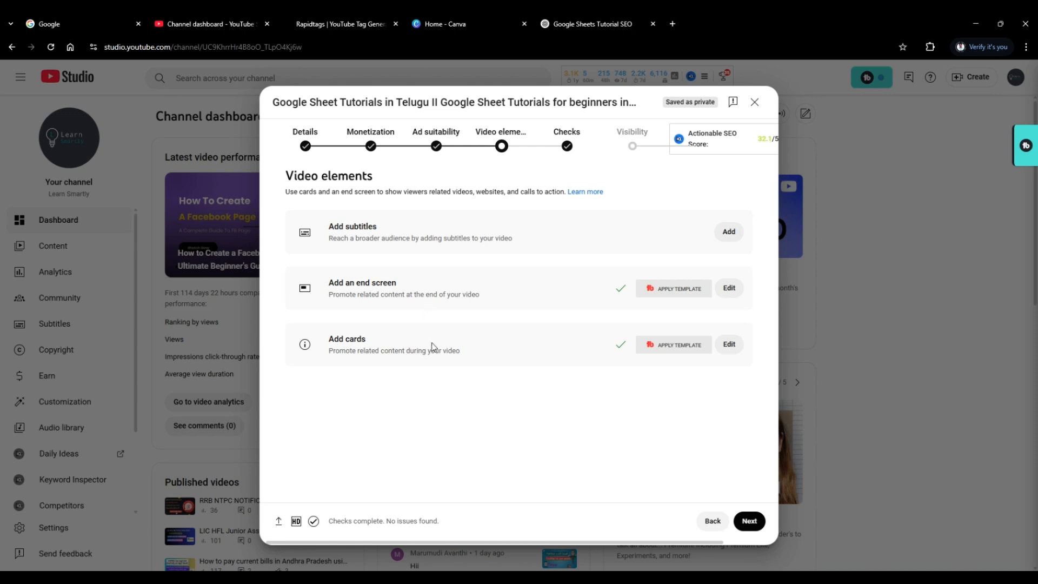
Proceed from Video elements through the Checks stage to the Visibility stage.
click(751, 520)
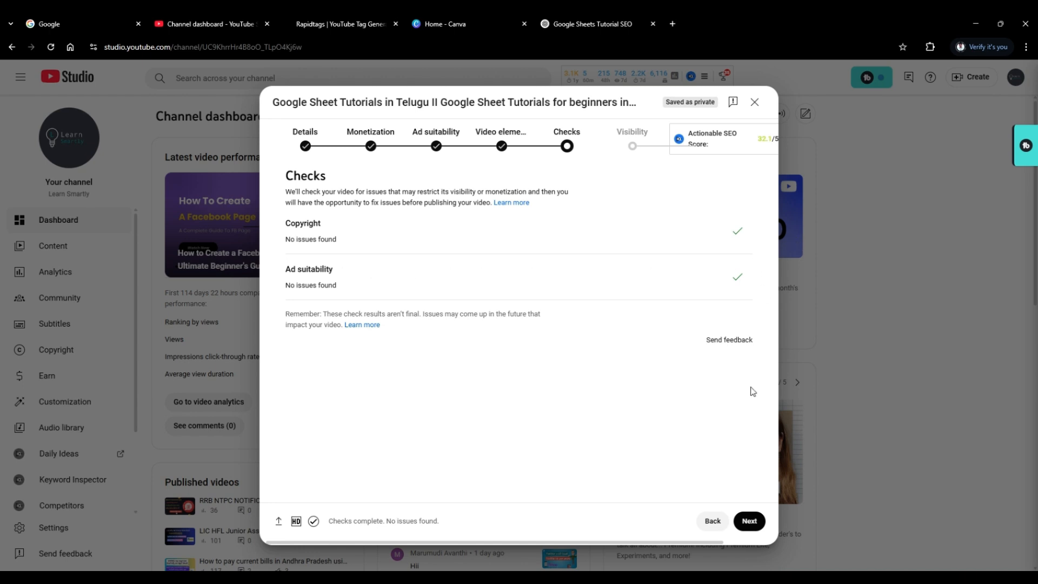
click(749, 521)
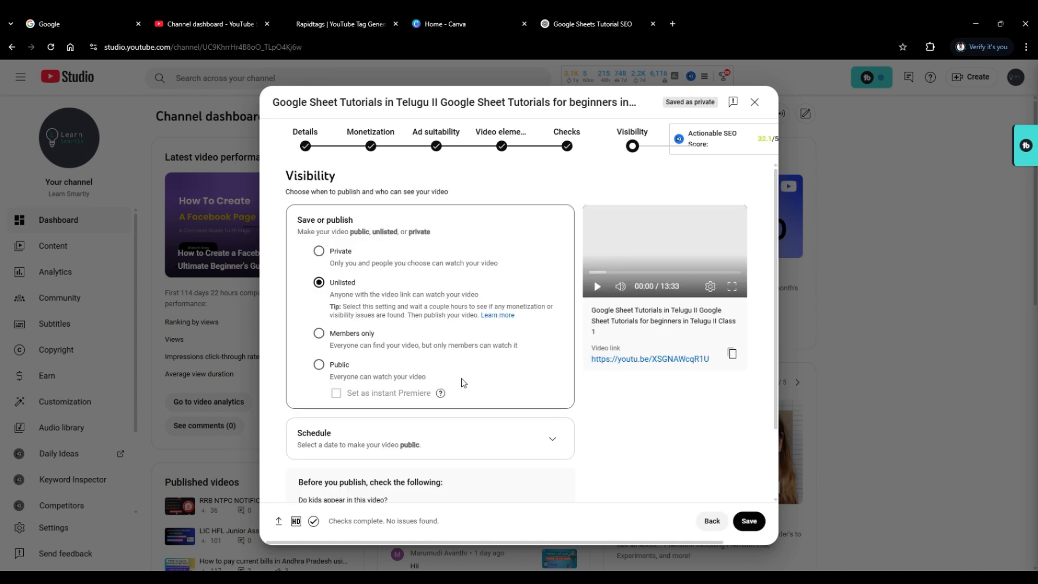
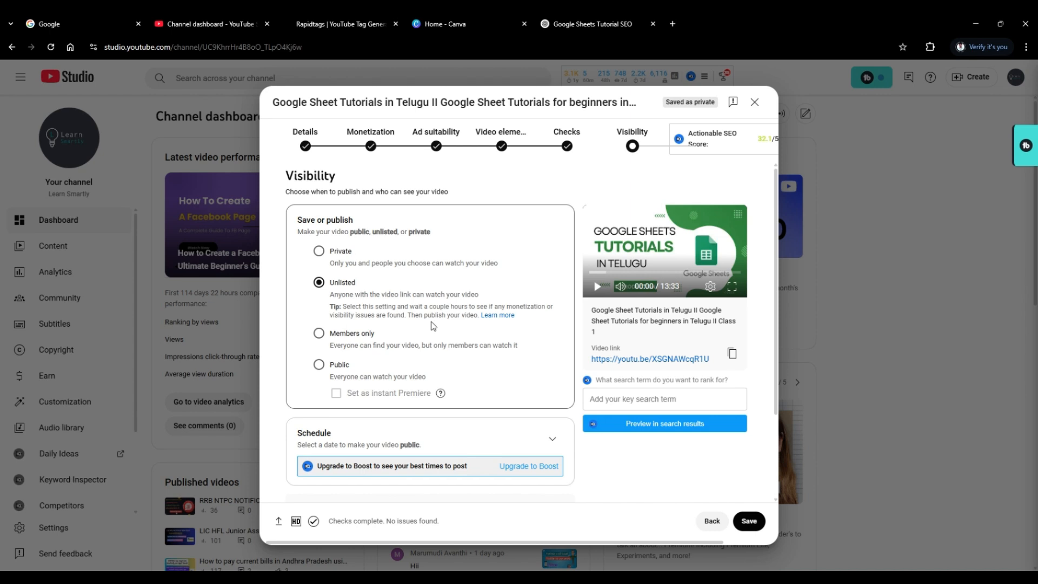
Set the Google Sheets tutorial video's visibility to Public, publish it, and dismiss the sharing dialog.
click(319, 365)
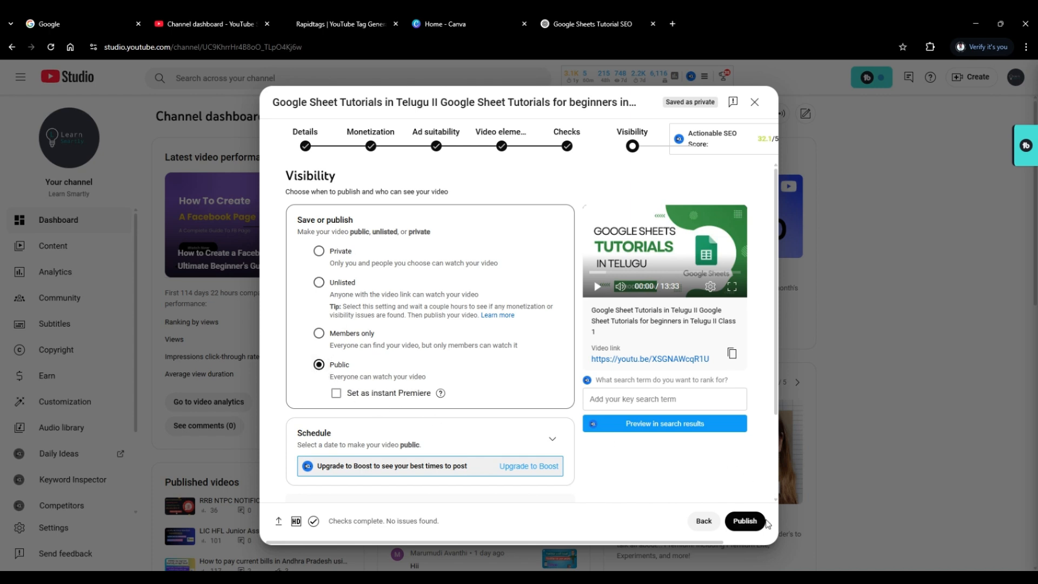
click(745, 521)
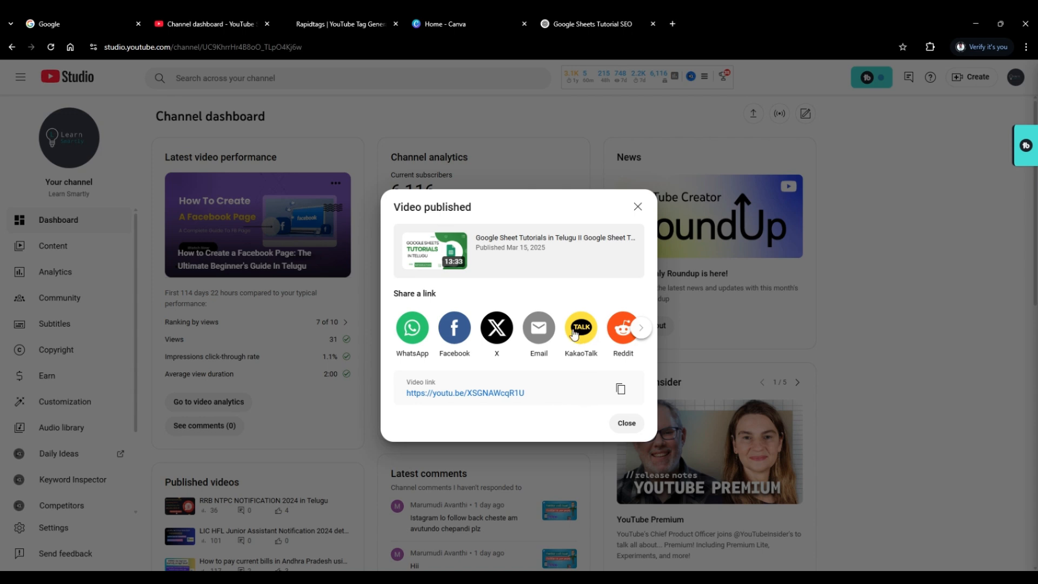
click(636, 207)
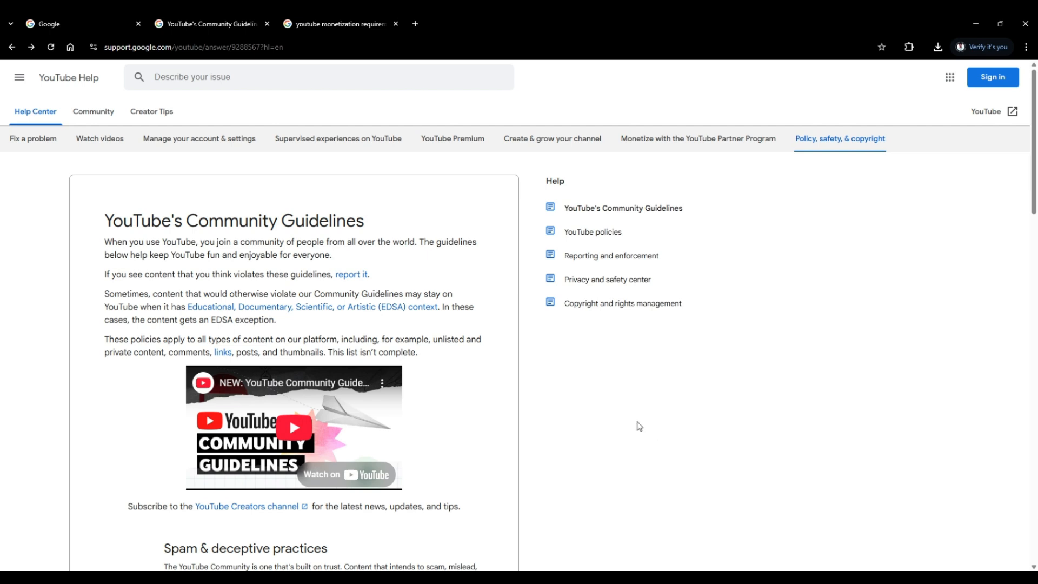
Review the policy sections of YouTube's Community Guidelines, check the YouTube monetization requirements search overview, and return to the guidelines.
scroll(614, 399, down, 6)
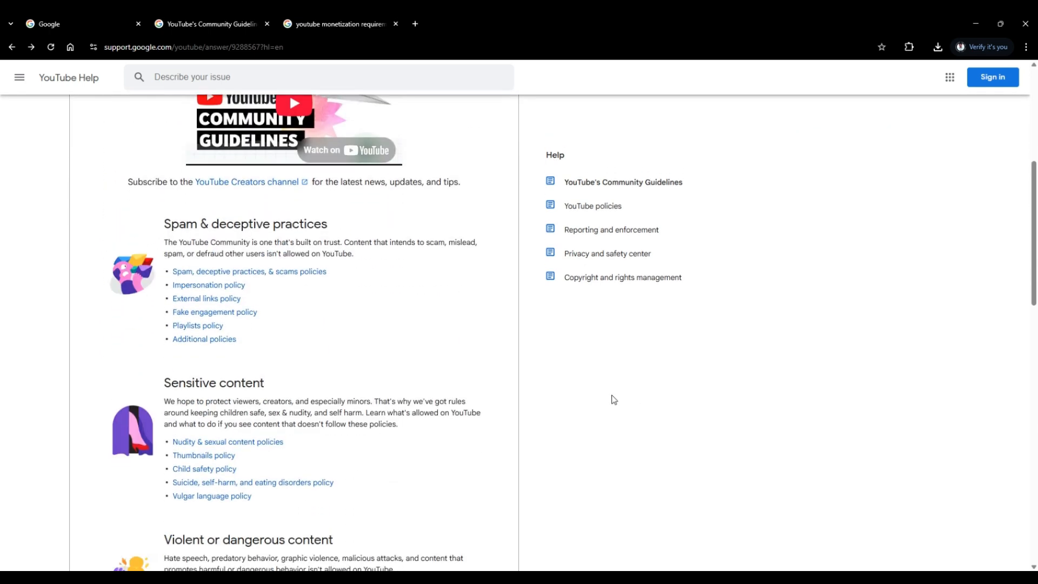
scroll(614, 400, down, 4)
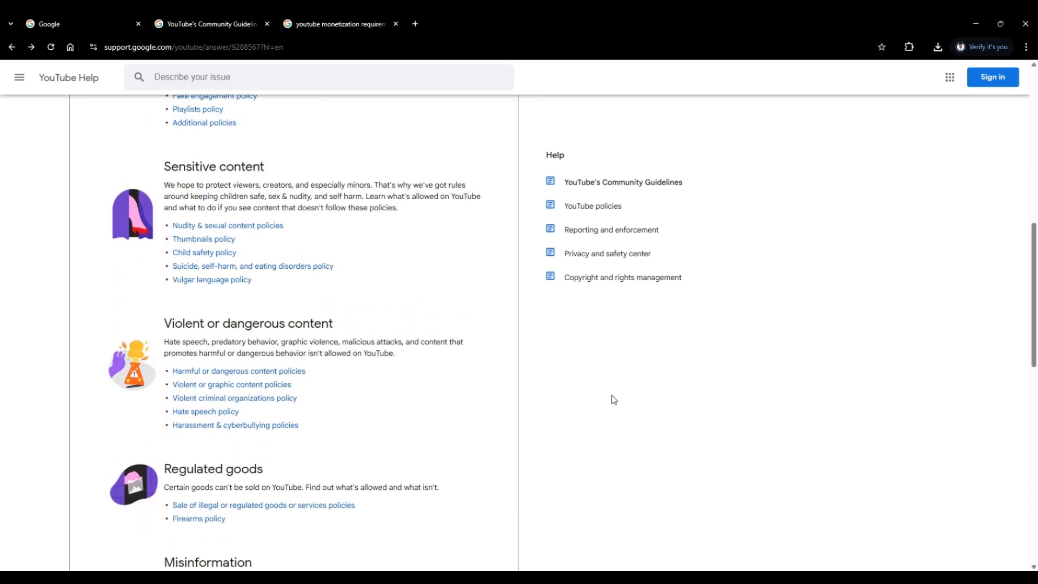
scroll(614, 399, down, 6)
scroll(614, 400, up, 6)
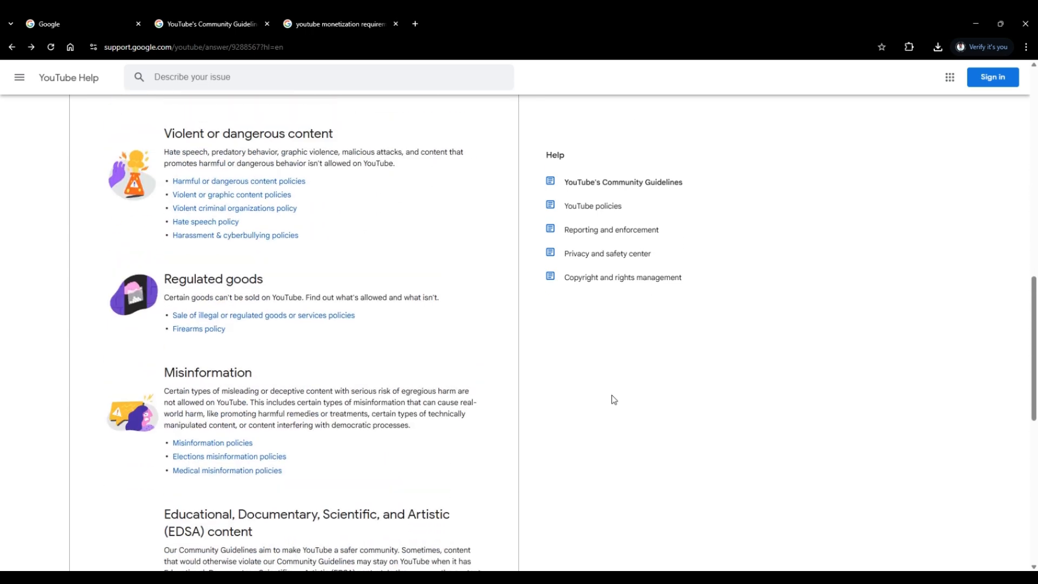
scroll(614, 400, up, 6)
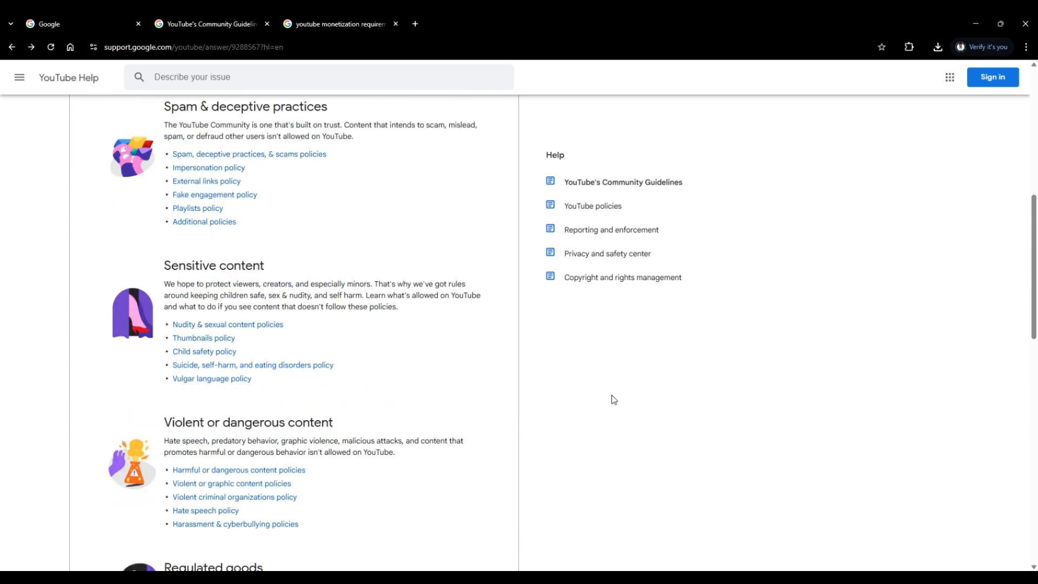
scroll(614, 399, up, 3)
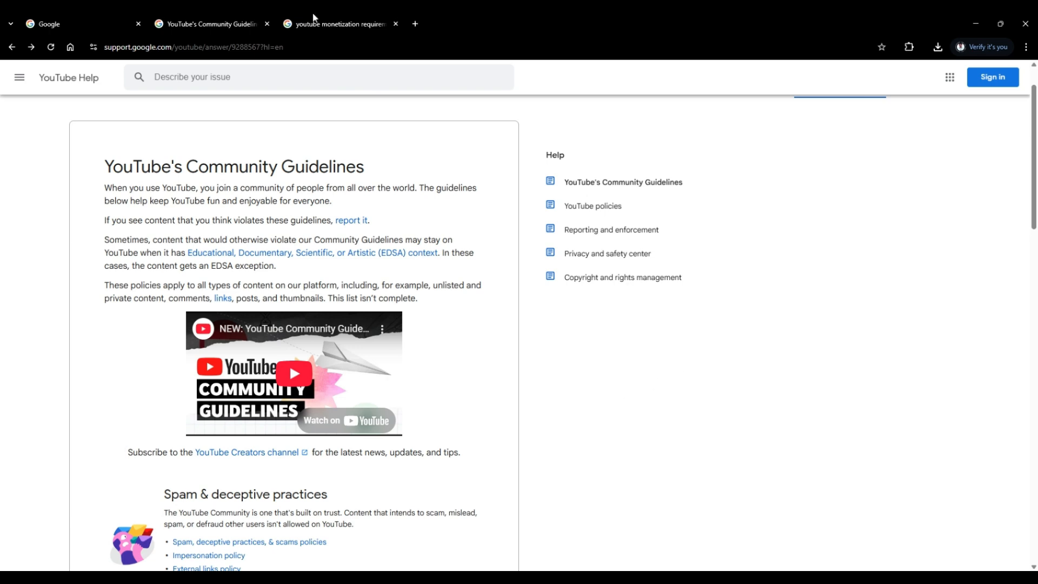
click(326, 24)
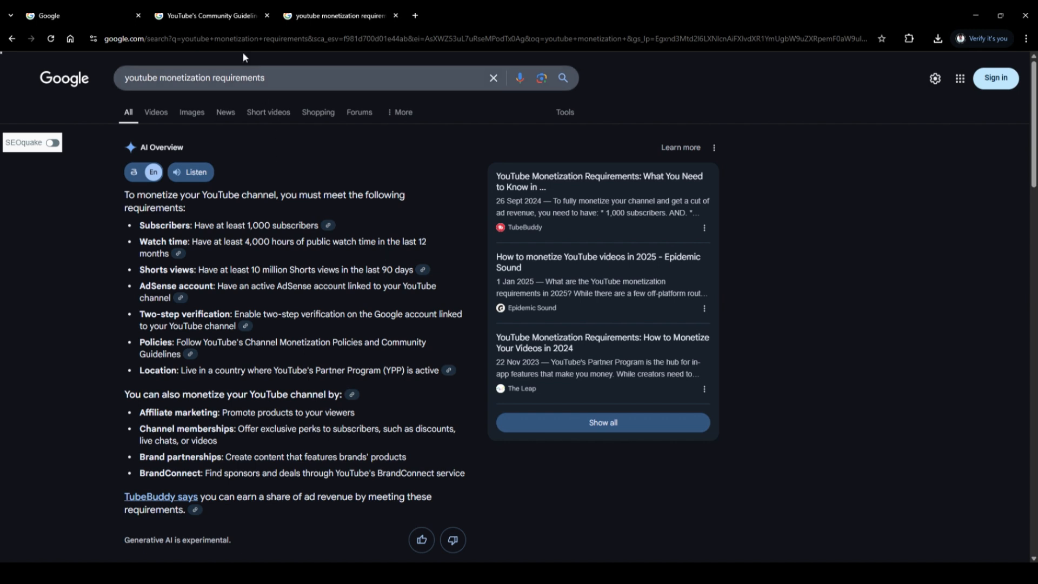
click(230, 16)
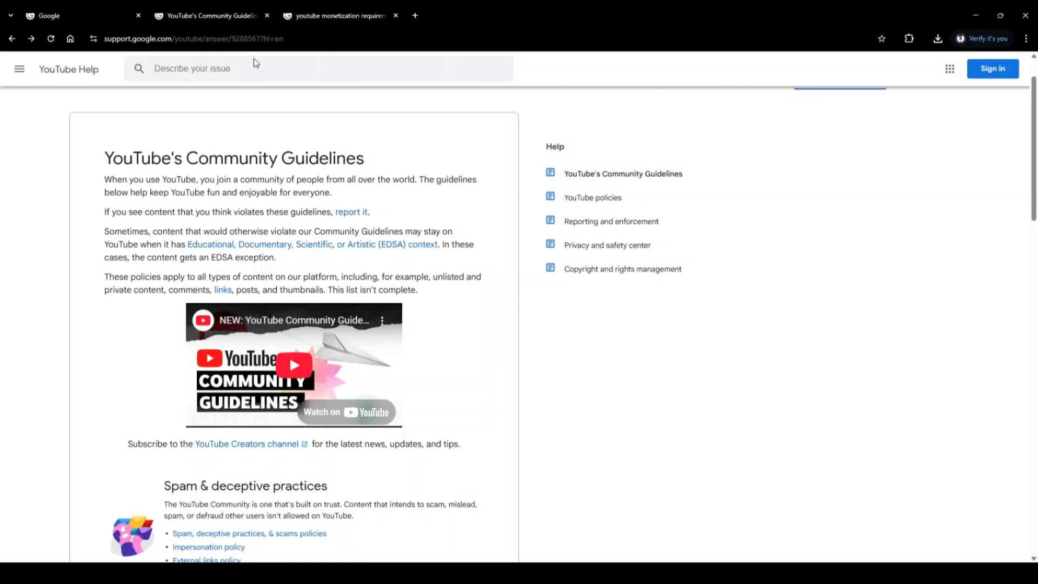